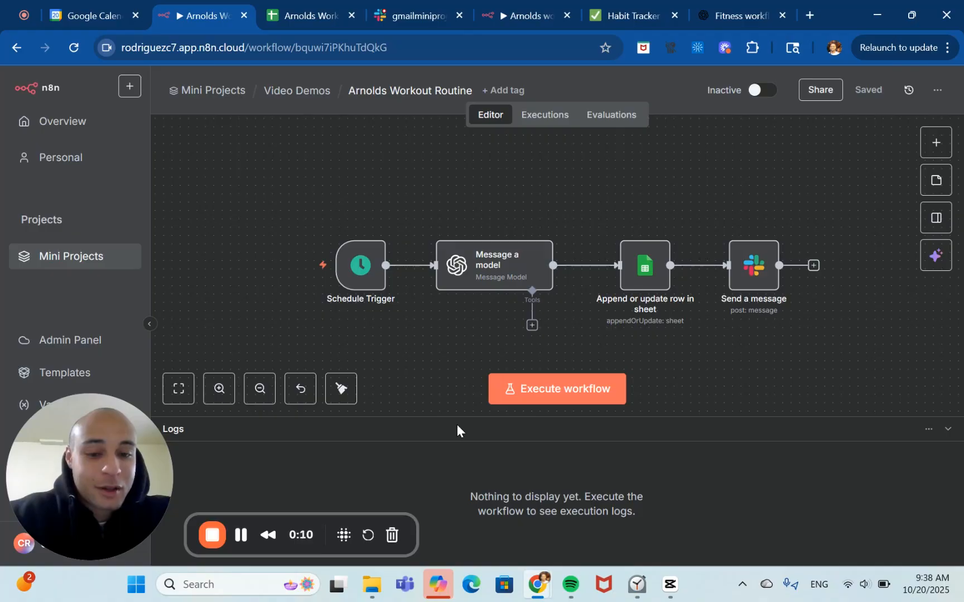
Review the workout routine spreadsheet's rows across all columns and the Slack workspace's channel list.
click(276, 6)
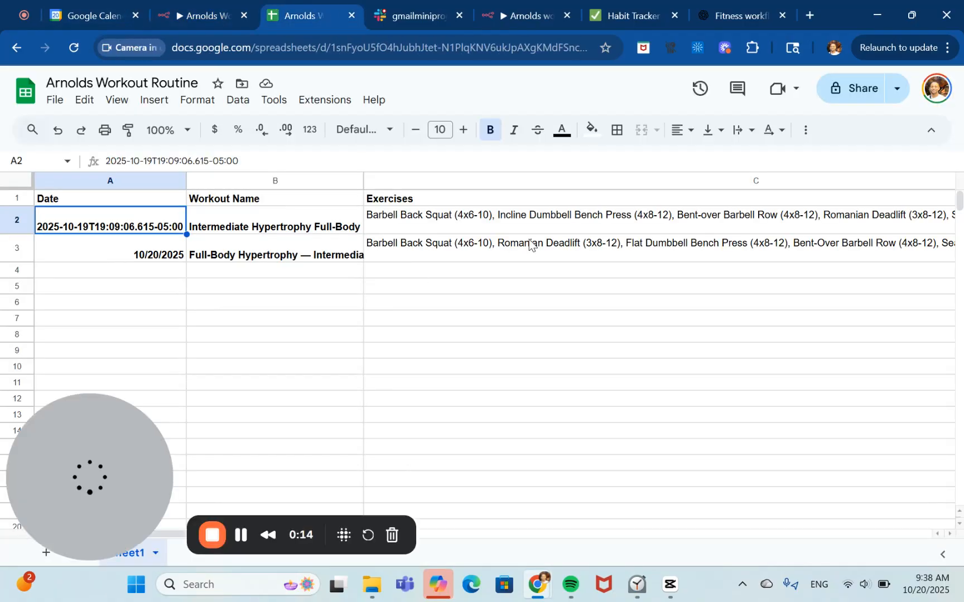
scroll(529, 241, right, 8)
scroll(529, 239, right, 3)
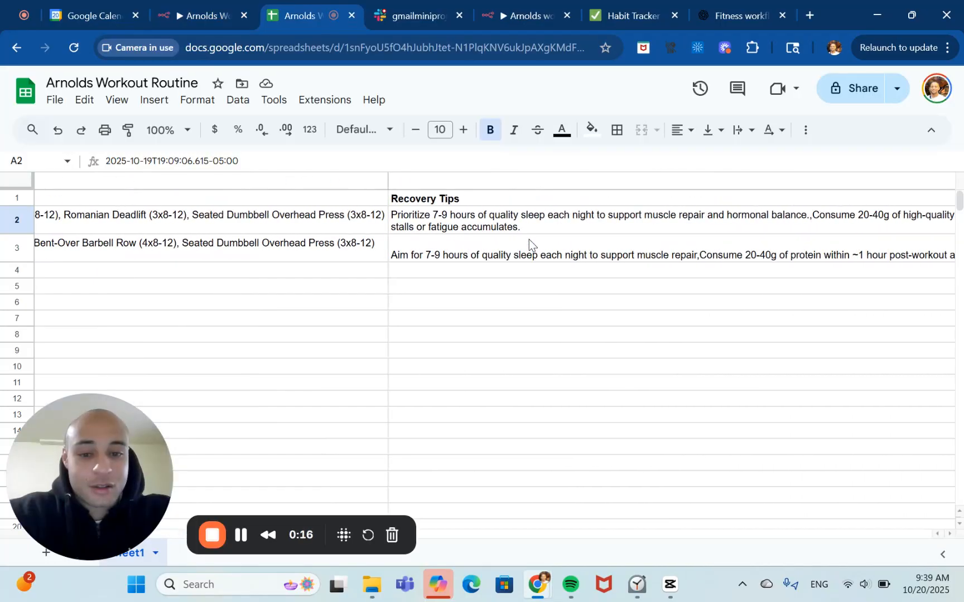
scroll(528, 239, right, 5)
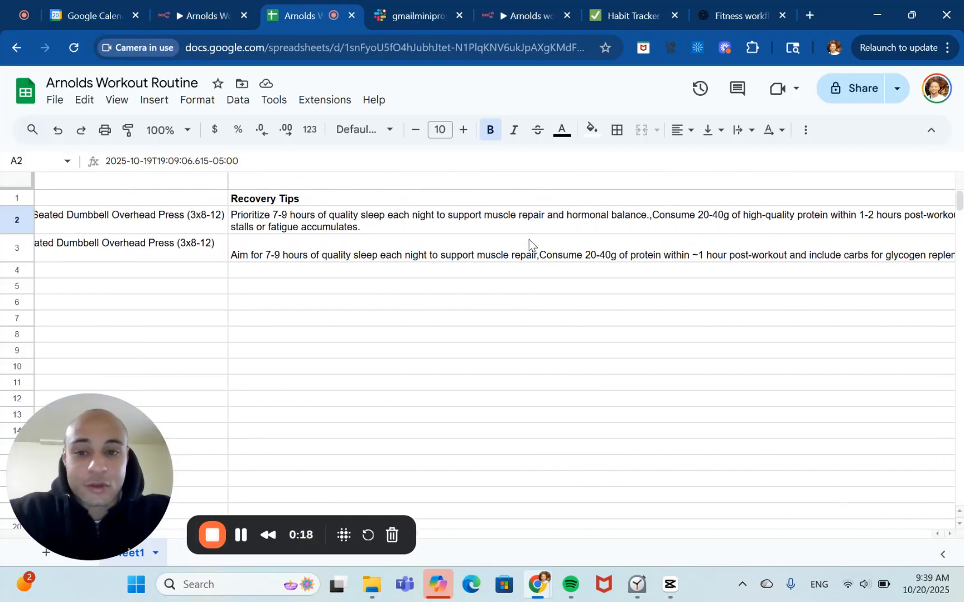
scroll(529, 239, right, 5)
click(202, 7)
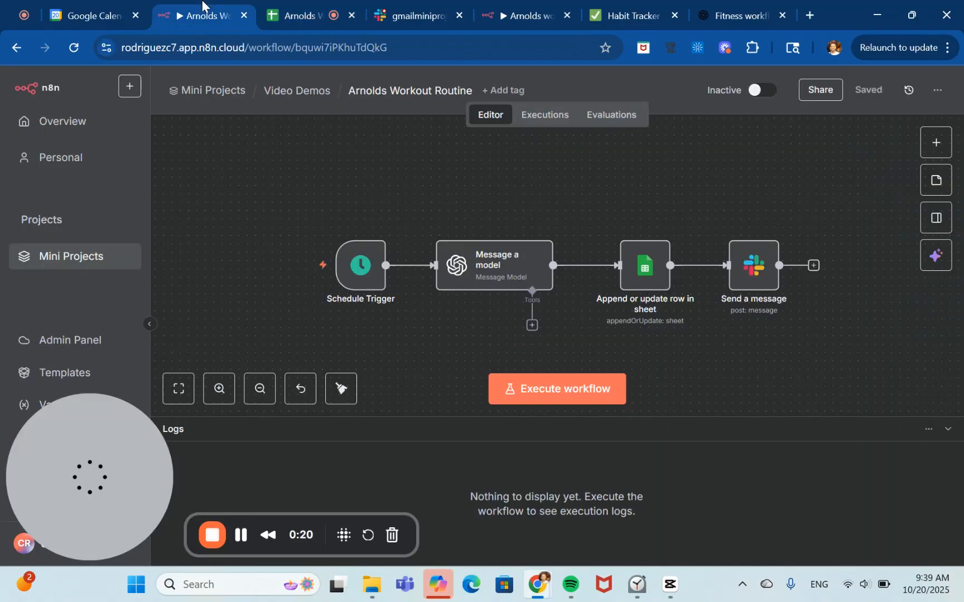
click(389, 5)
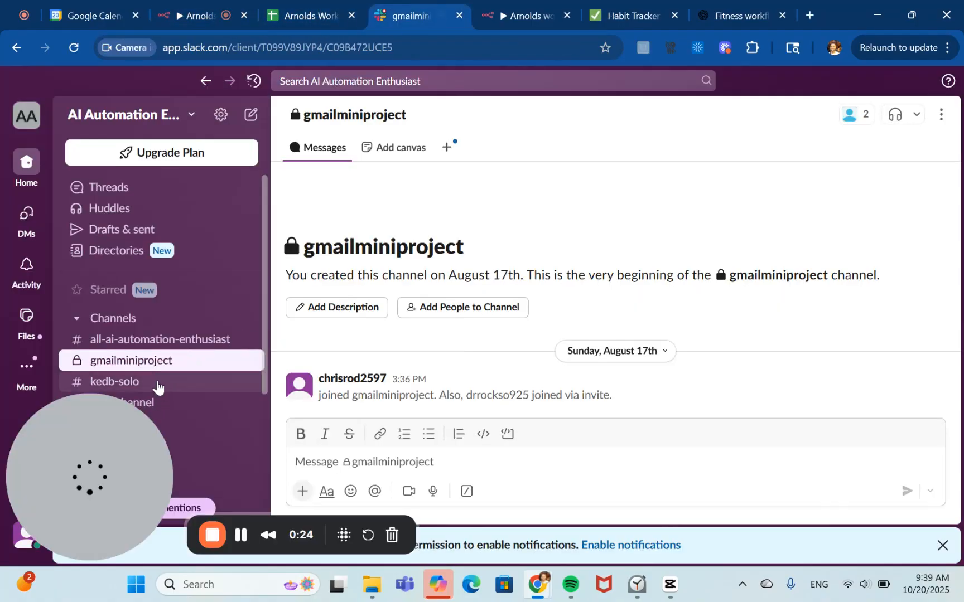
scroll(199, 359, down, 3)
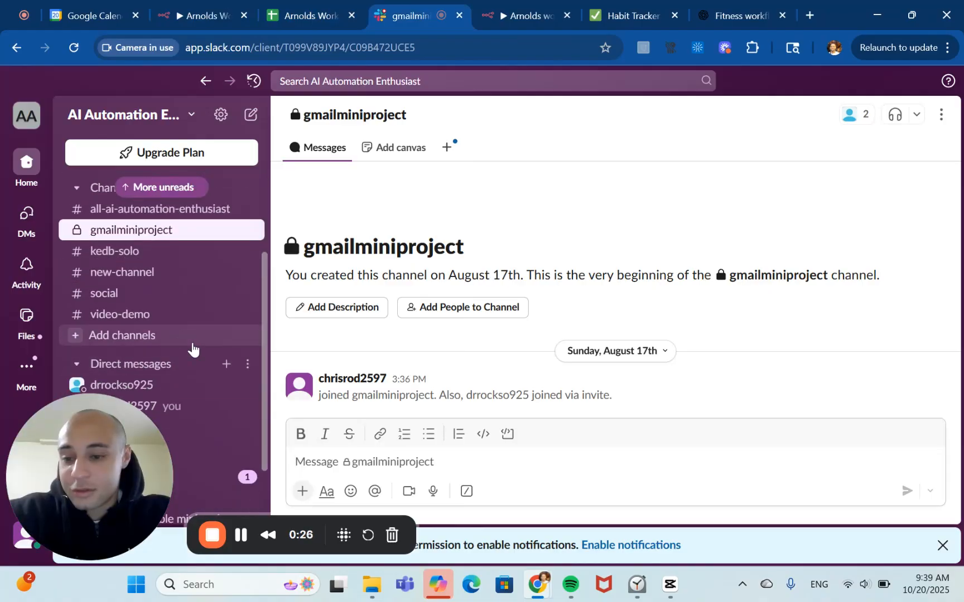
Execute the existing Arnolds Workout Routine workflow.
click(189, 8)
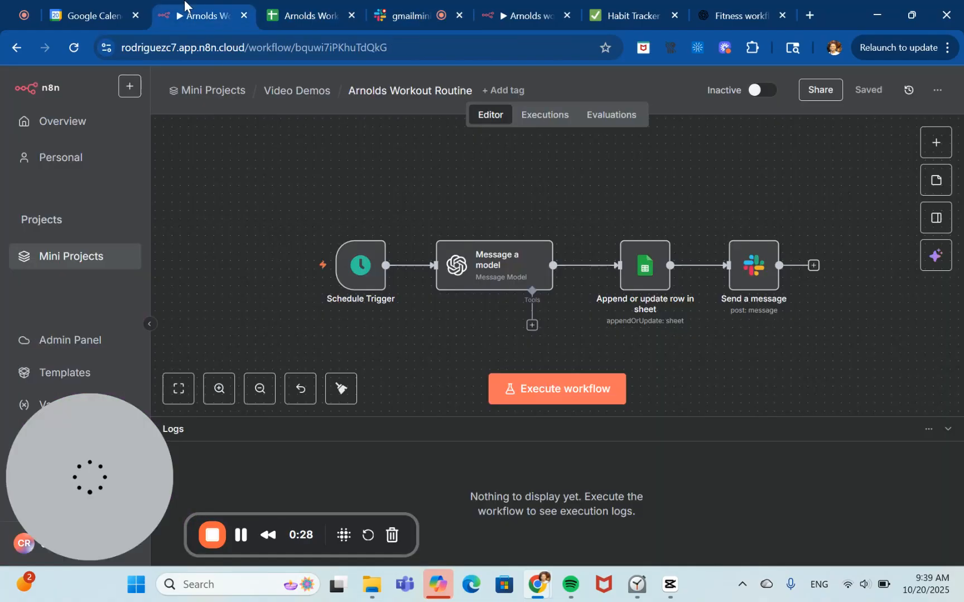
click(594, 391)
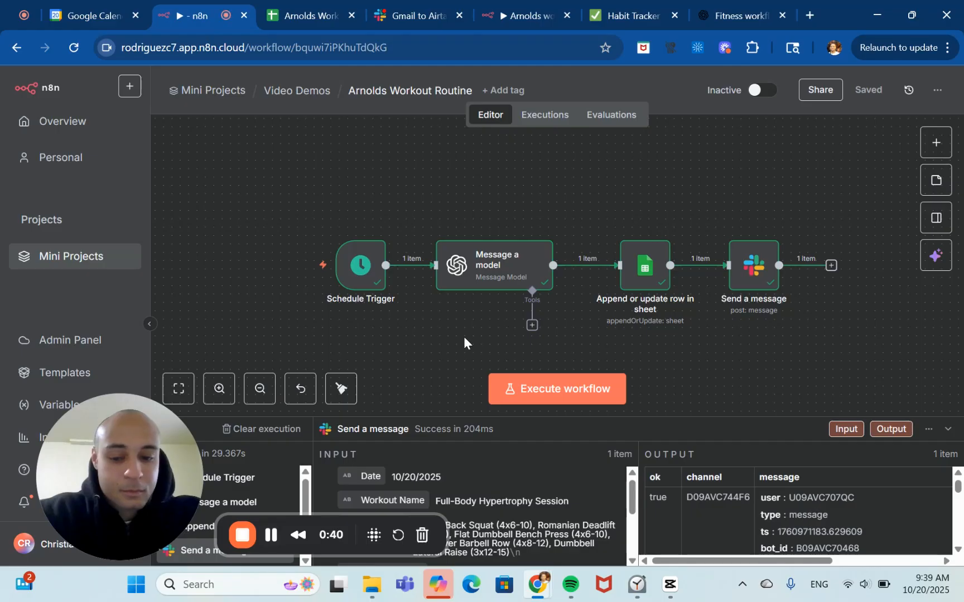
Inspect the new workout message in Slack and the newly appended row in the workout spreadsheet.
click(394, 6)
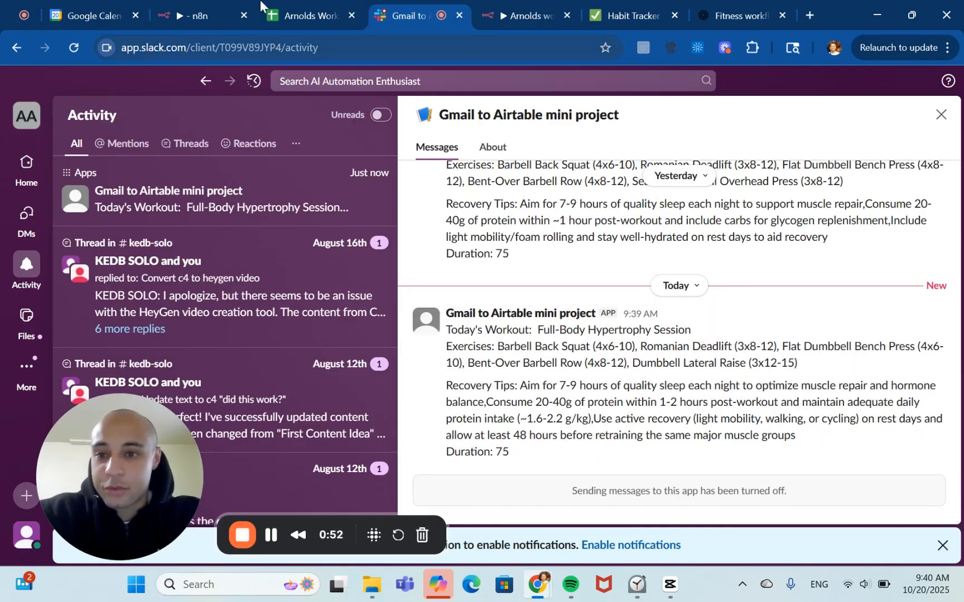
click(170, 8)
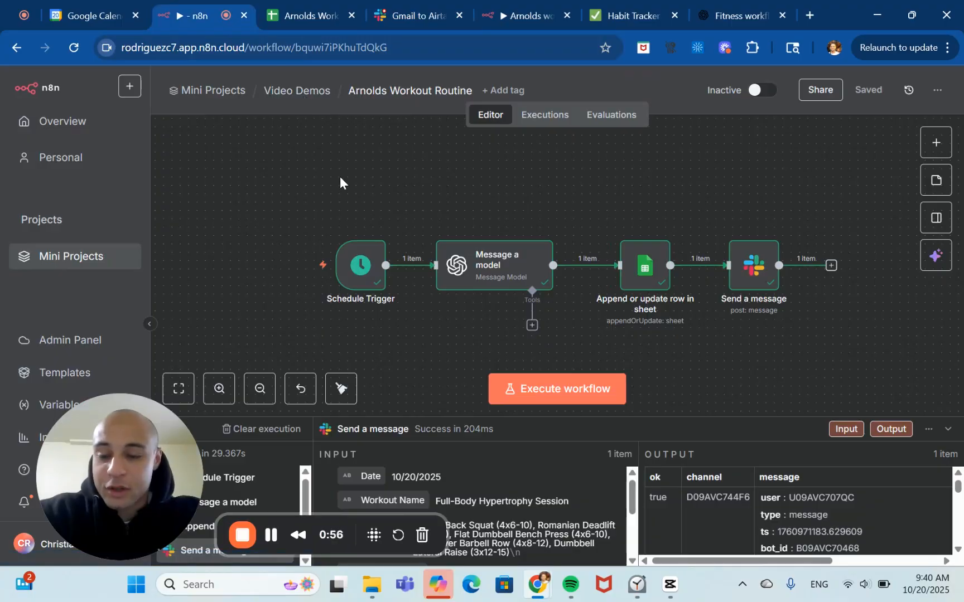
click(309, 20)
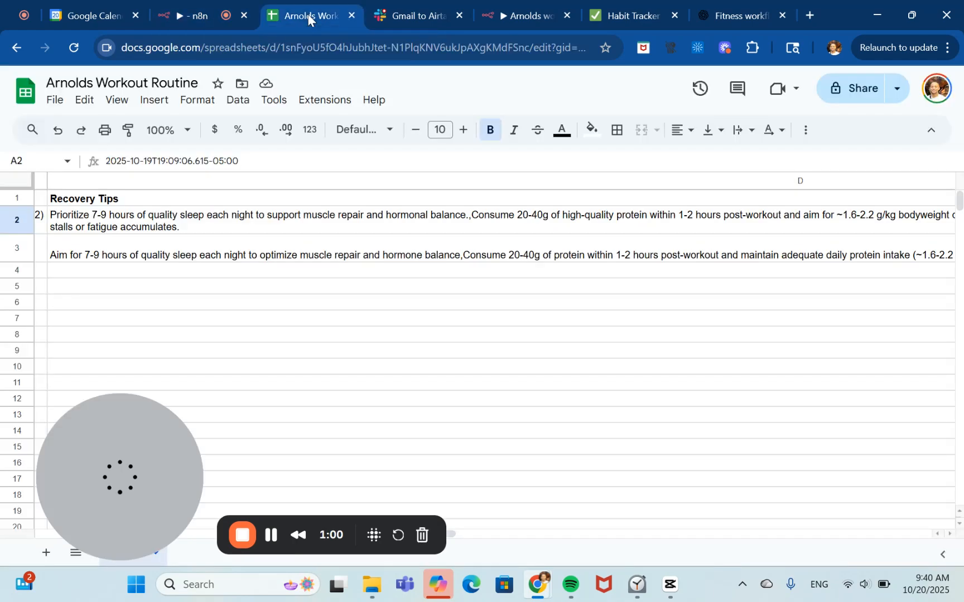
scroll(349, 291, left, 16)
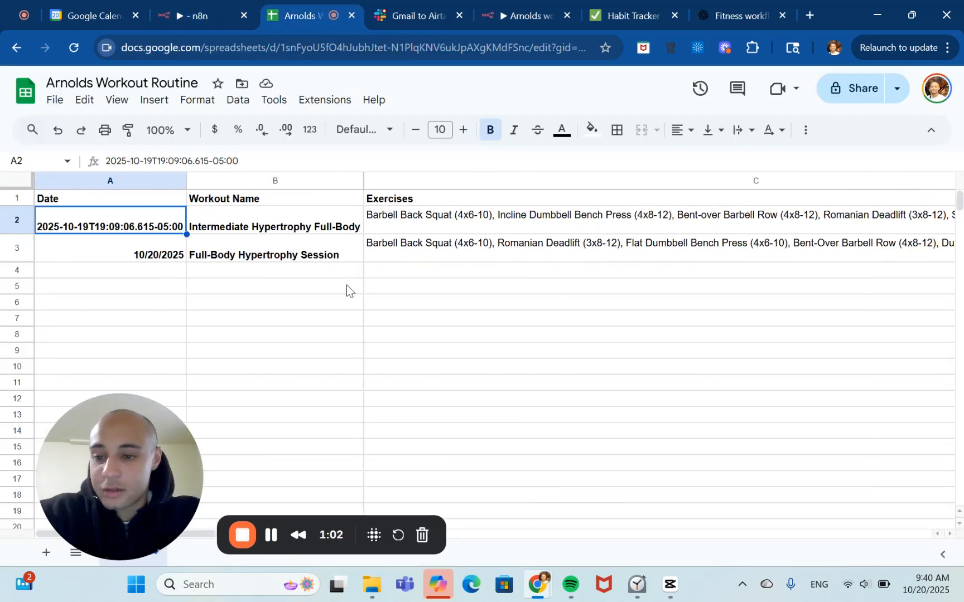
click(185, 258)
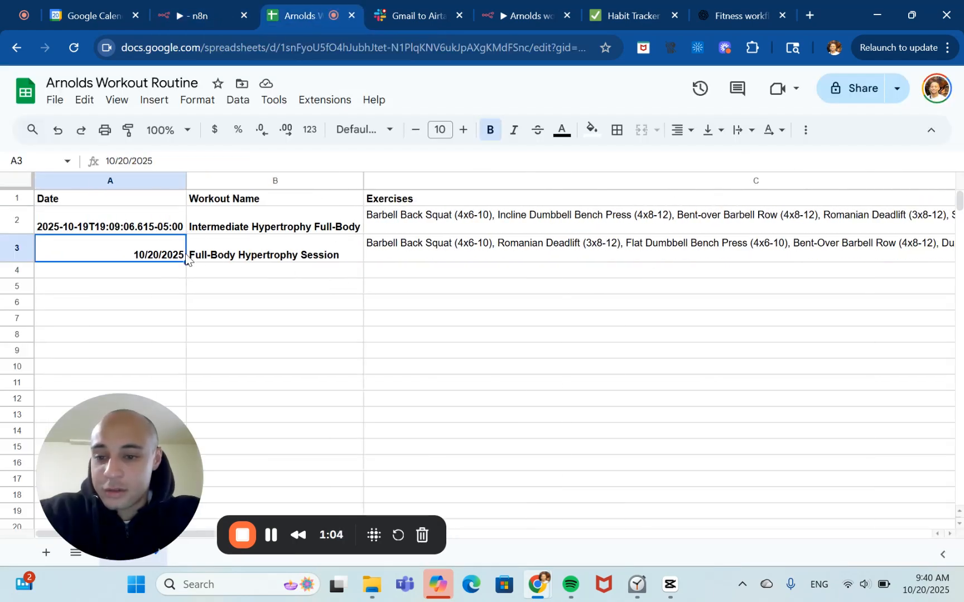
click(256, 262)
key(Right)
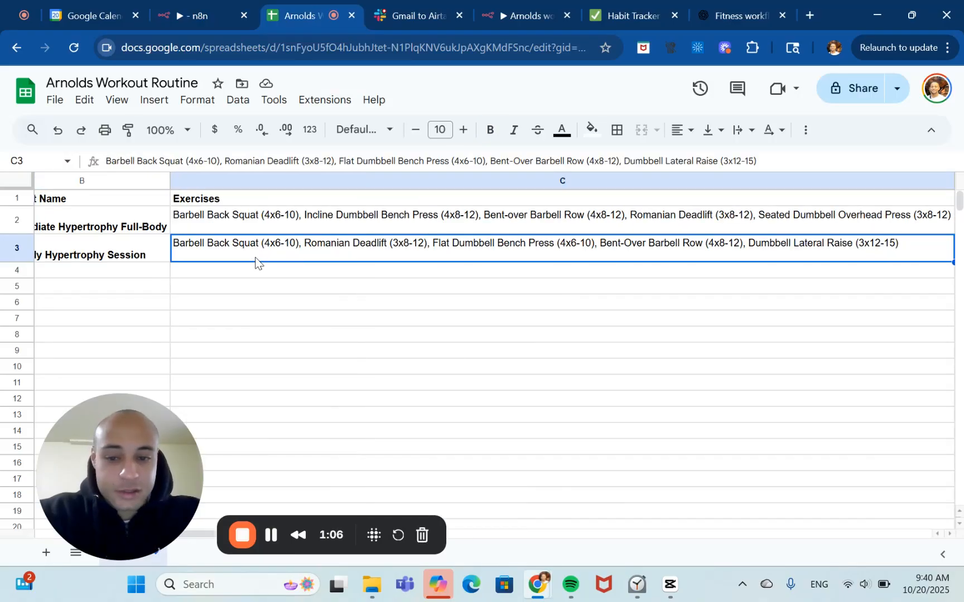
key(Left)
key(Left)
key(Right)
key(Right)
key(Right)
key(Right)
key(Right)
key(Right)
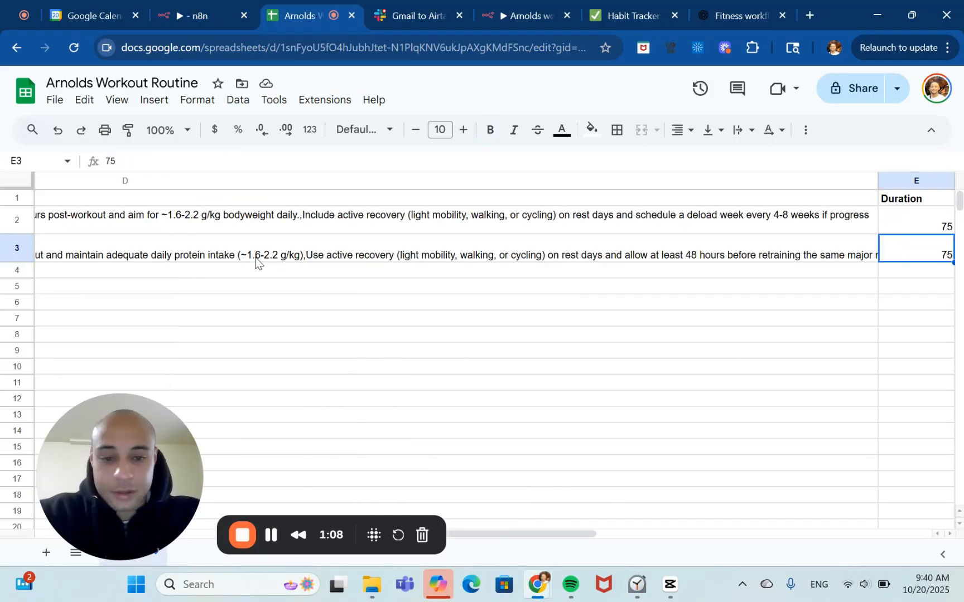
key(Right)
key(Right)
key(Right)
key(Right)
key(Left)
key(ctrl+Left)
key(ctrl+Left)
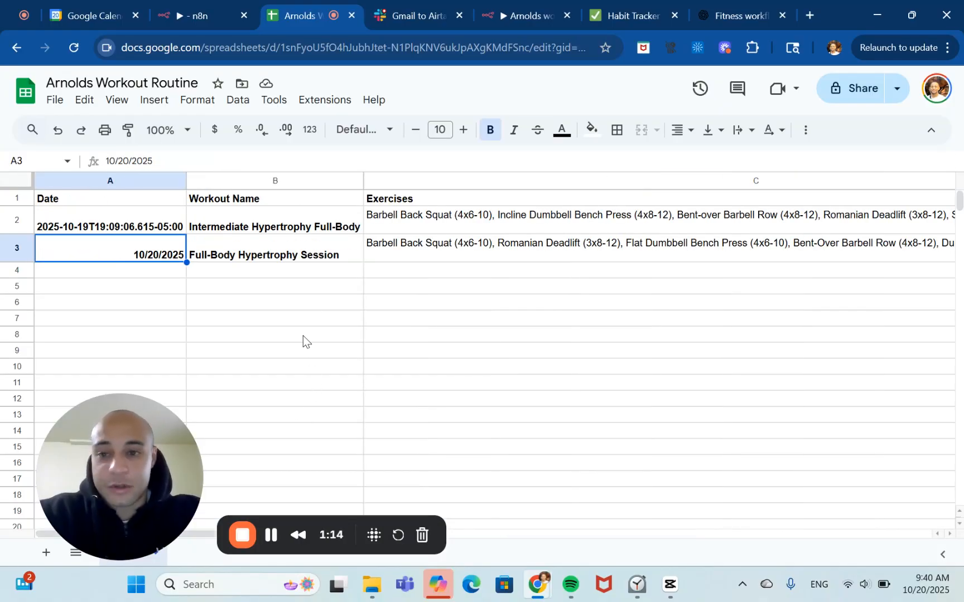
In the new Arnolds workout routine workflow, add a manual trigger as the first step and save the workflow.
click(506, 5)
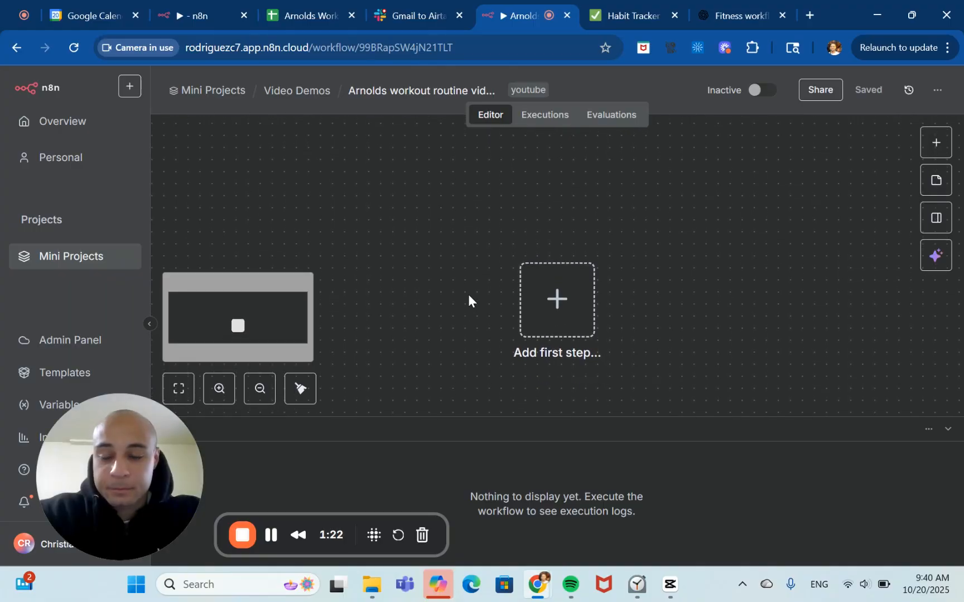
click(557, 299)
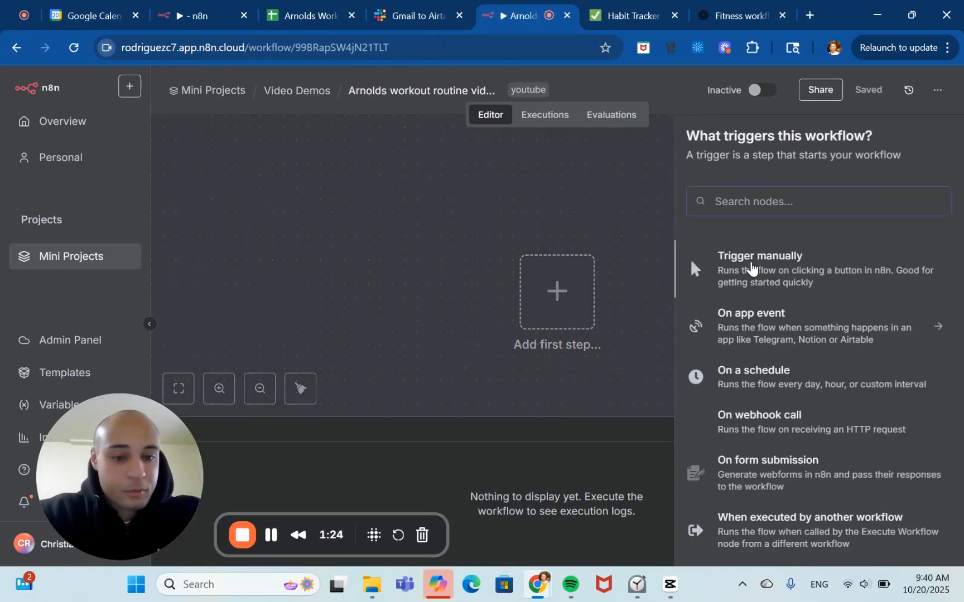
click(750, 267)
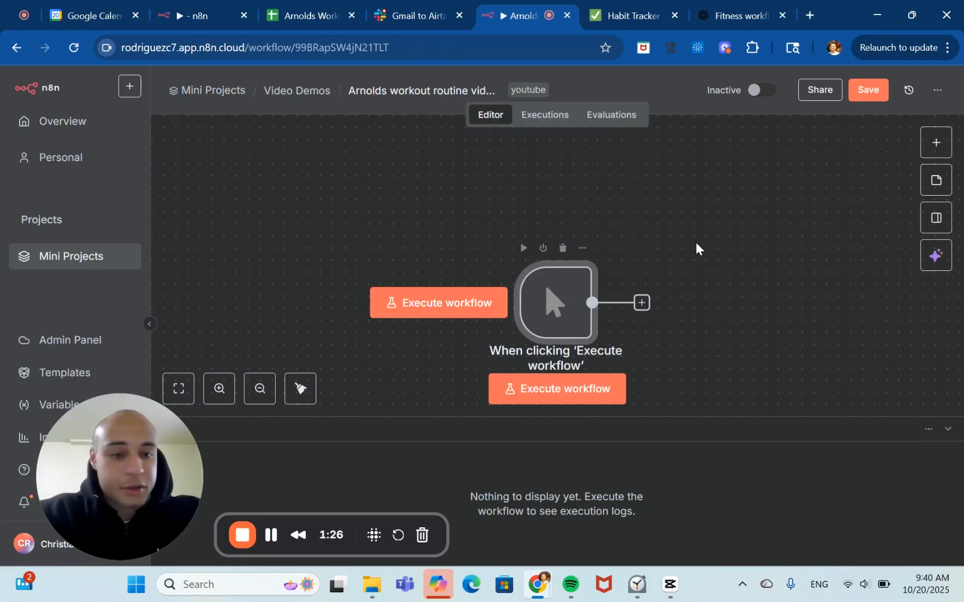
click(867, 91)
Search for and add a Schedule Trigger node after the manual trigger.
click(641, 302)
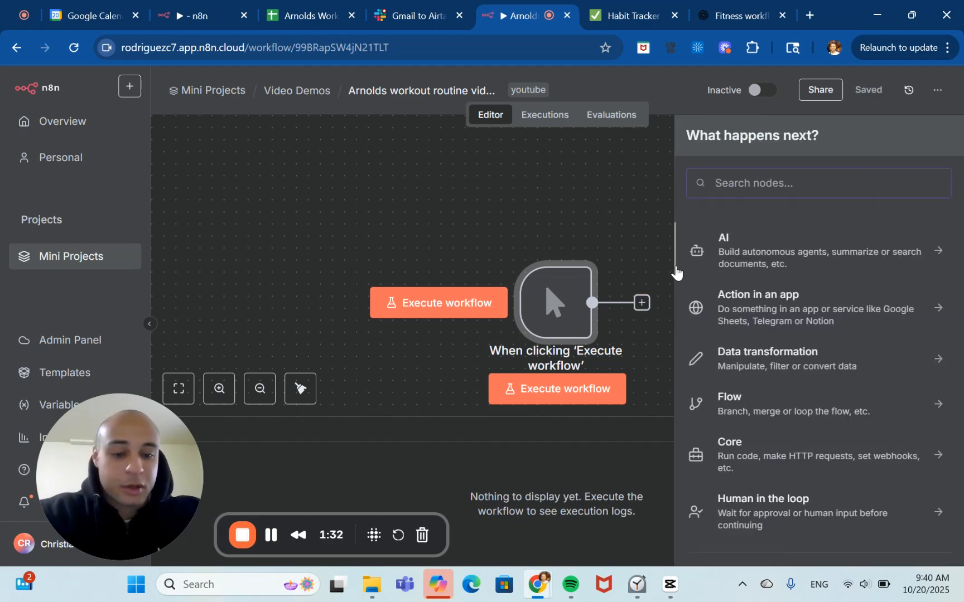
text(t)
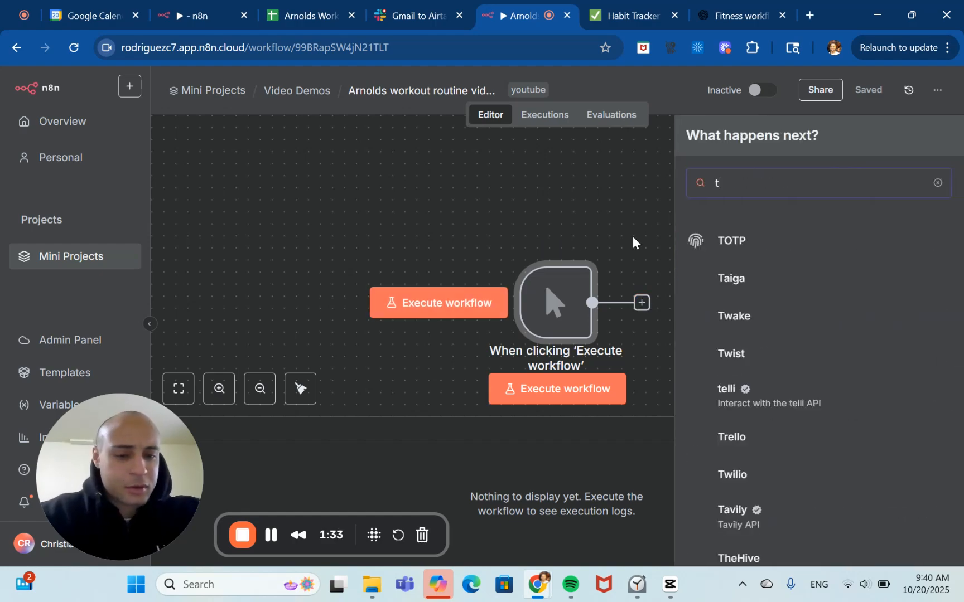
text(im)
key(BackSpace)
key(BackSpace)
key(BackSpace)
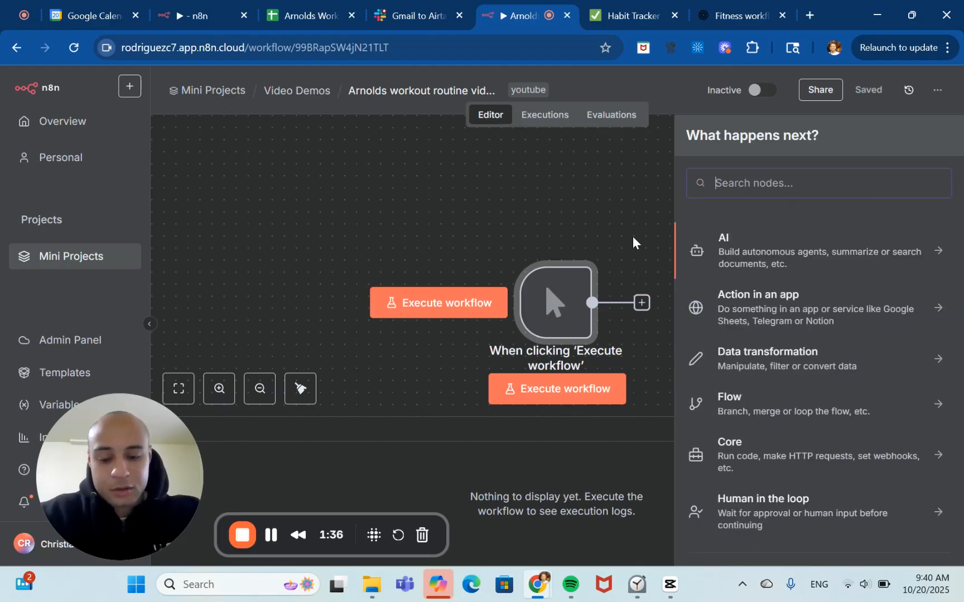
text(shc)
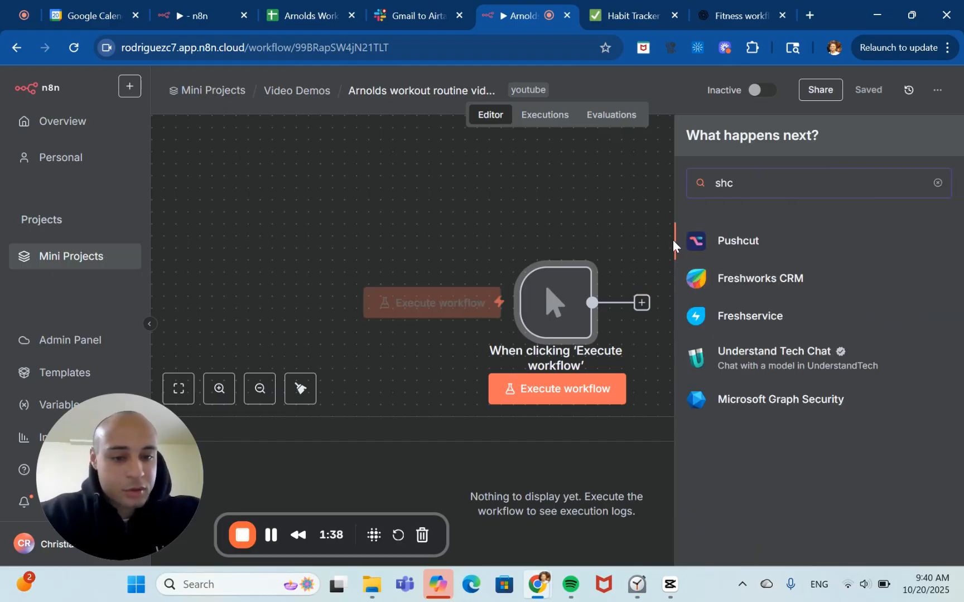
key(BackSpace)
text(ed)
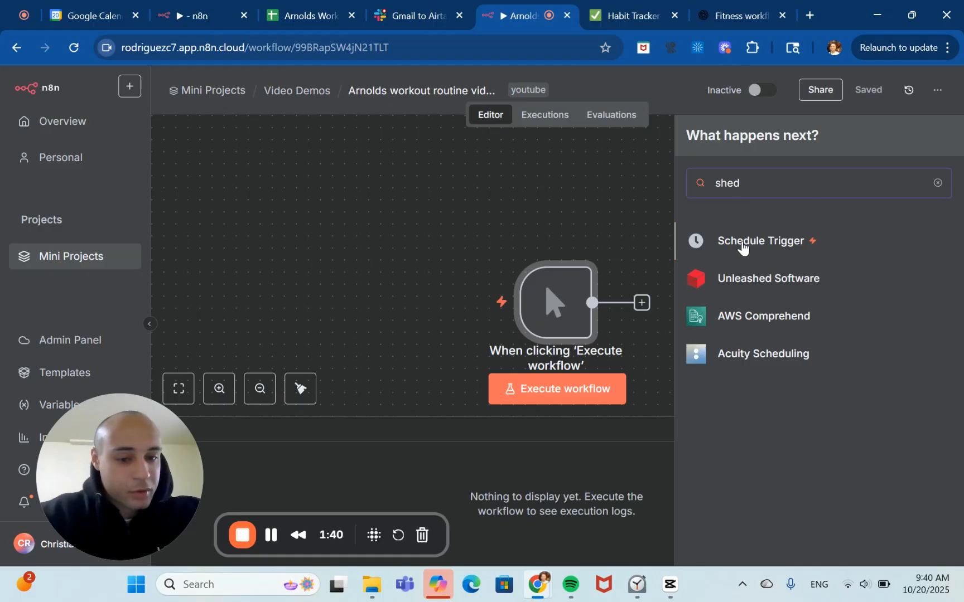
click(744, 243)
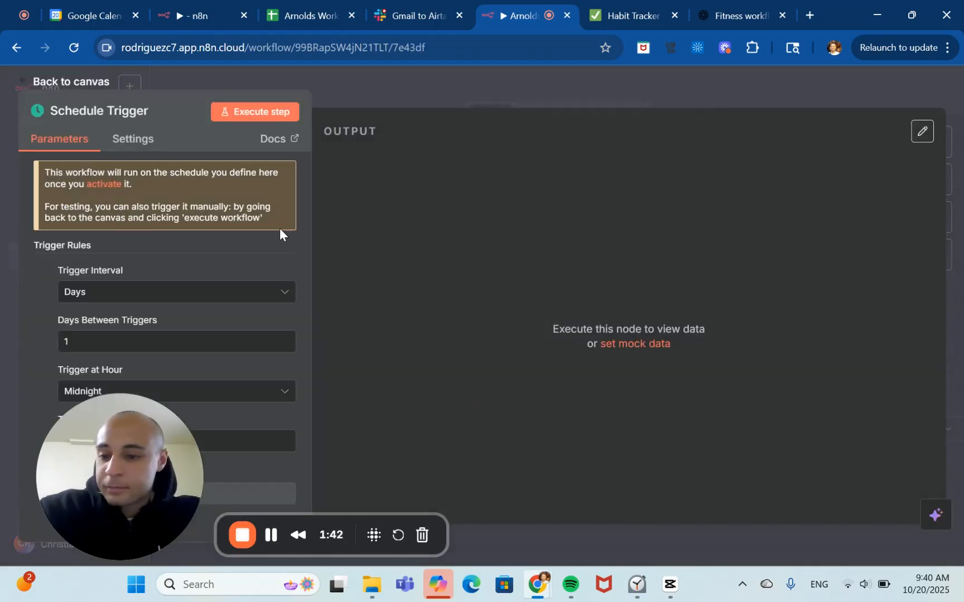
Set the Schedule Trigger hour to 7am, test-run the step, and return to the canvas.
drag(111, 471, 644, 455)
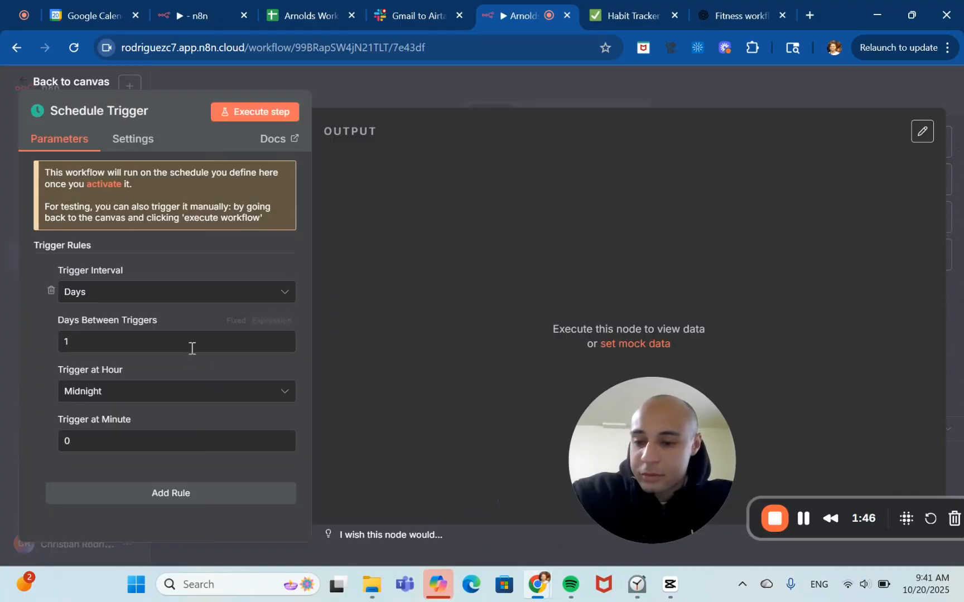
click(272, 392)
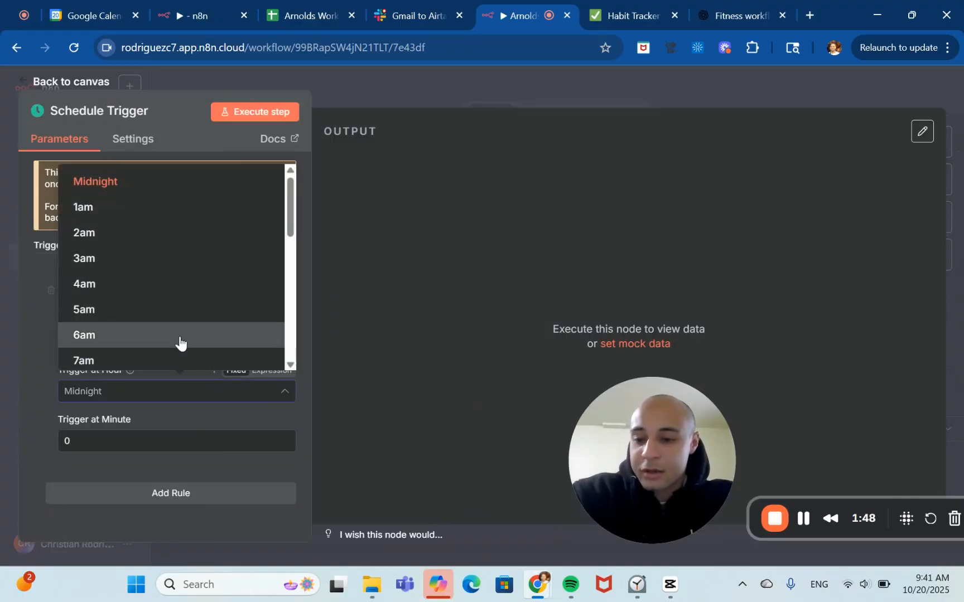
scroll(180, 343, down, 1)
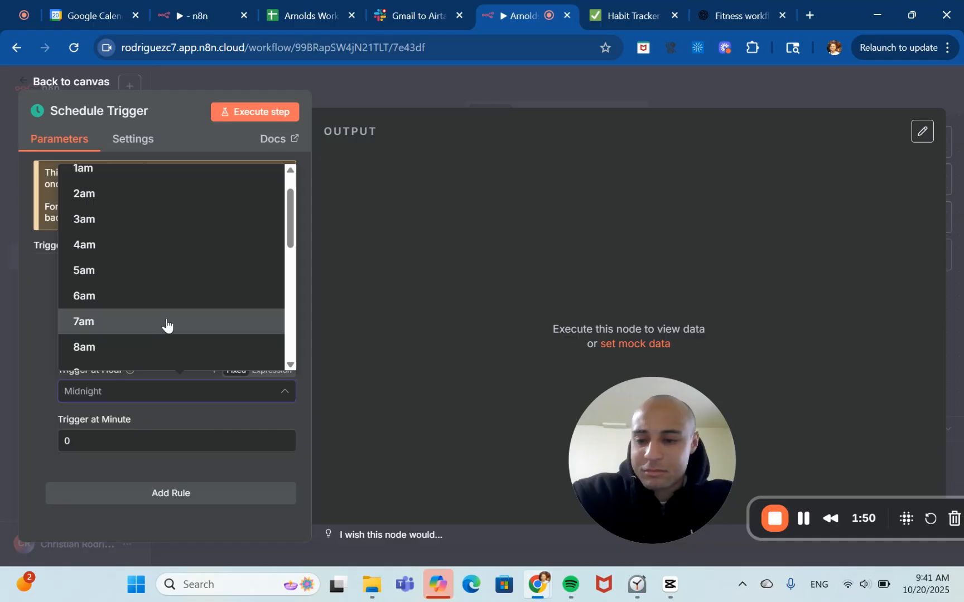
click(166, 323)
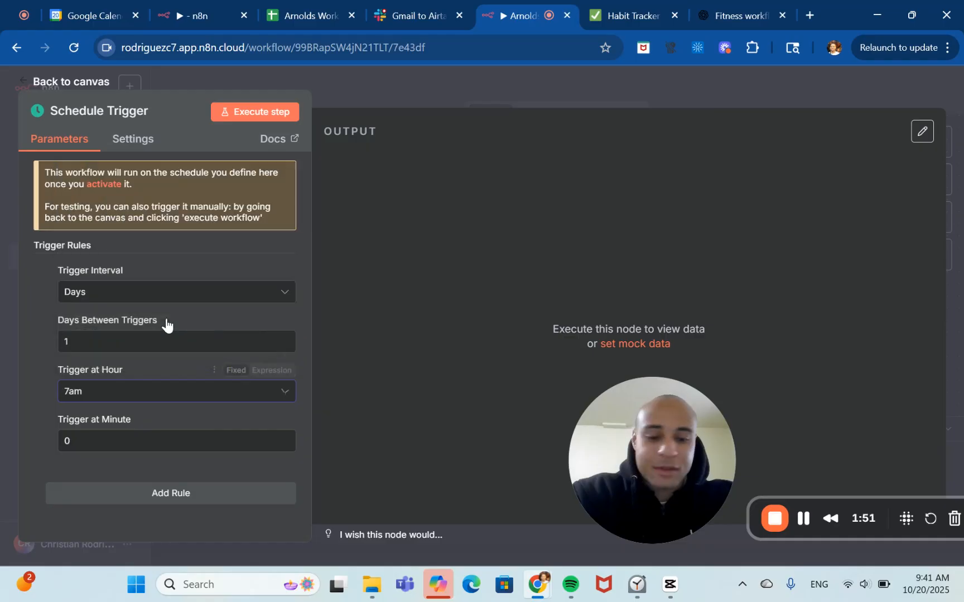
click(248, 395)
click(251, 392)
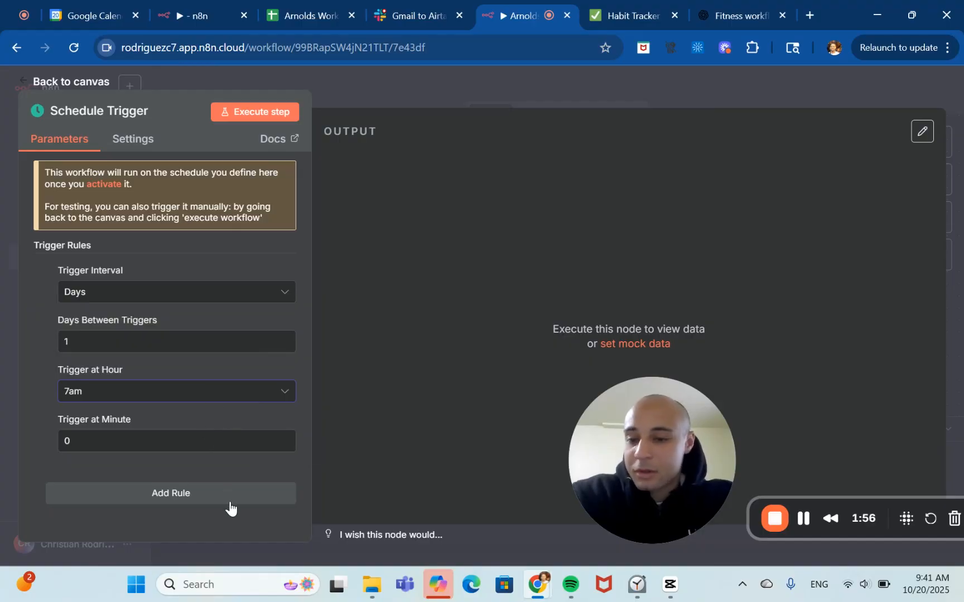
click(248, 112)
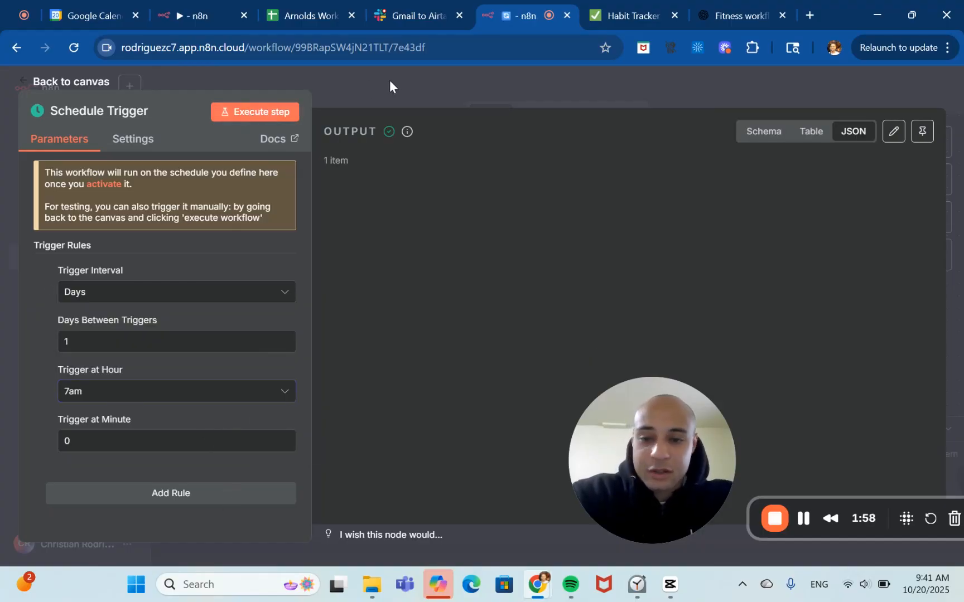
click(419, 66)
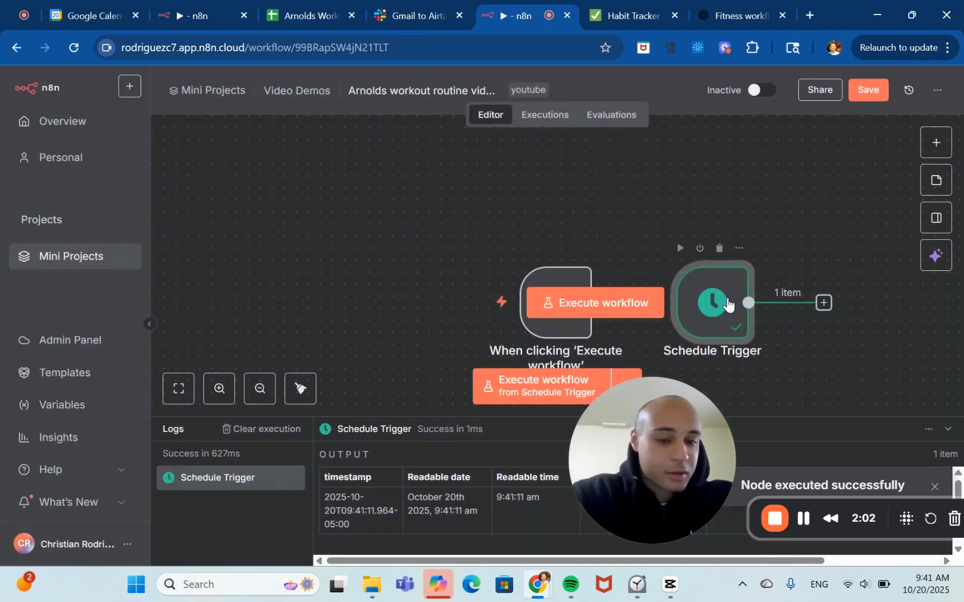
Delete the manual trigger node and move the Schedule Trigger to the centre of the canvas.
mouse_move(536, 283)
click(562, 249)
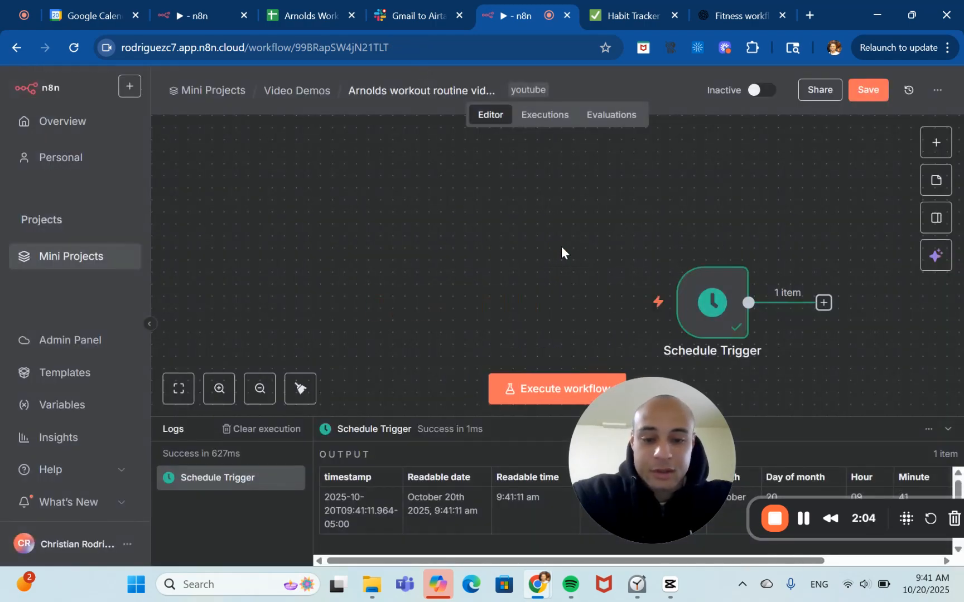
drag(740, 288, 568, 285)
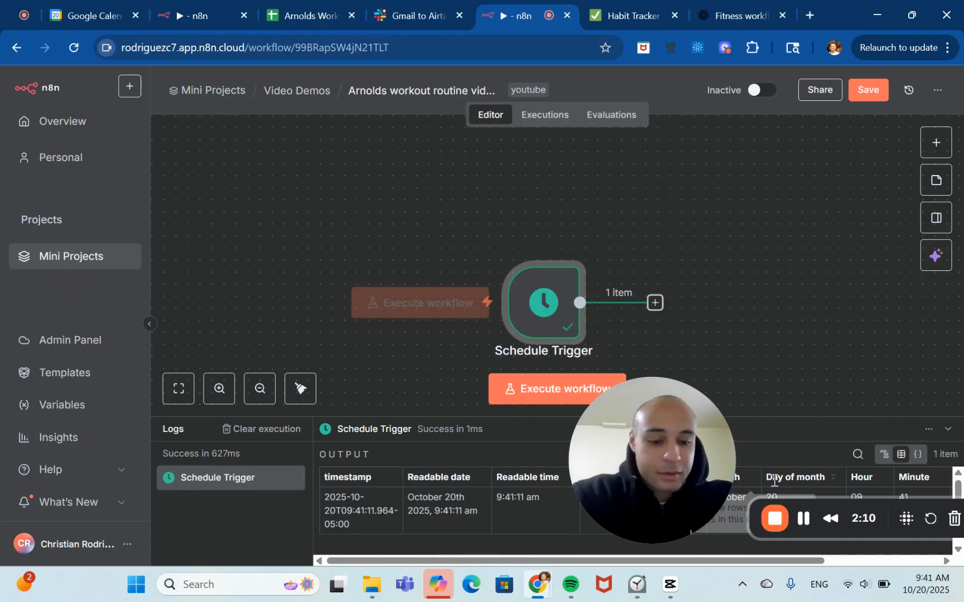
drag(674, 469, 3, 487)
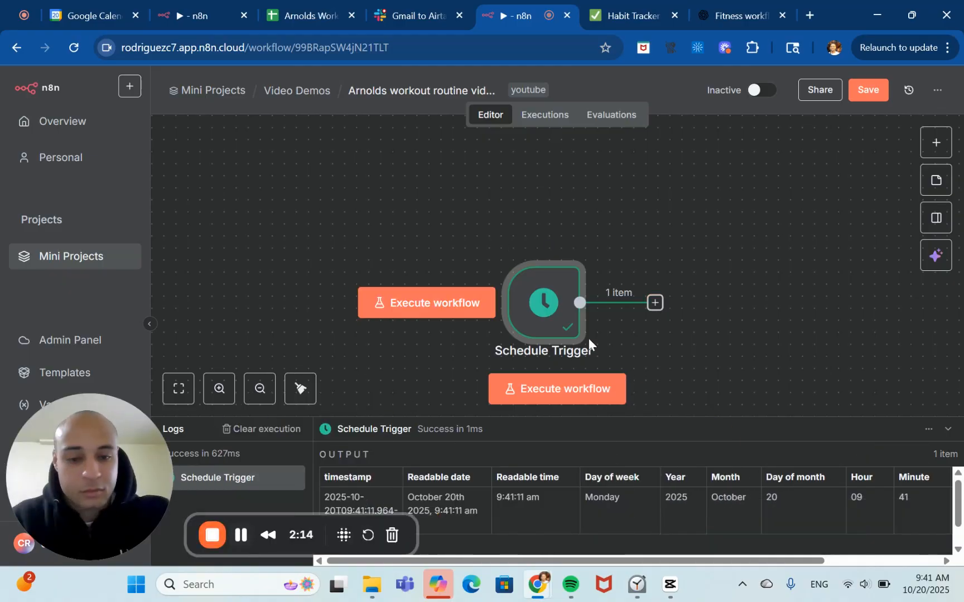
Add an OpenAI "Message a model" action node after the Schedule Trigger.
click(655, 303)
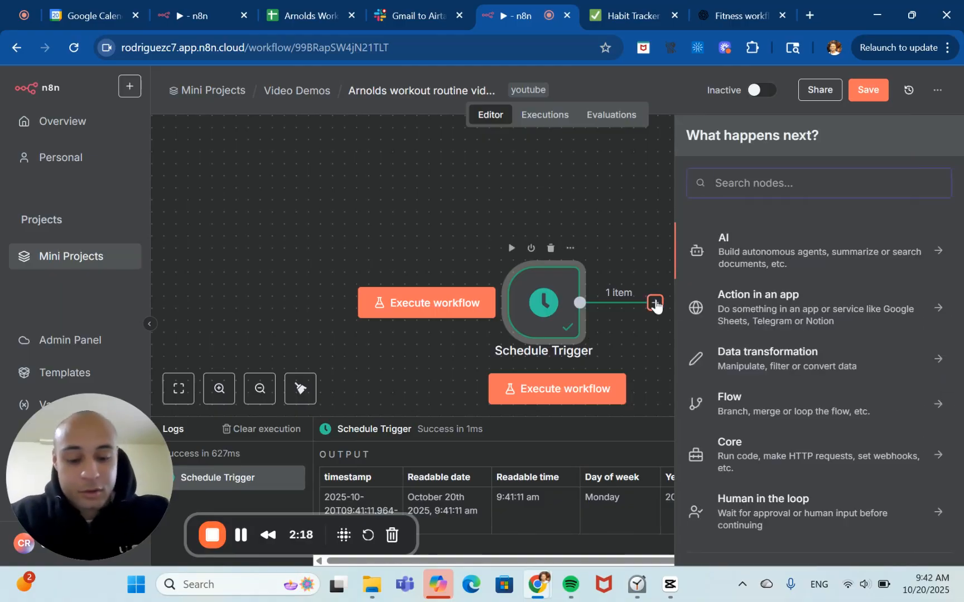
text(open)
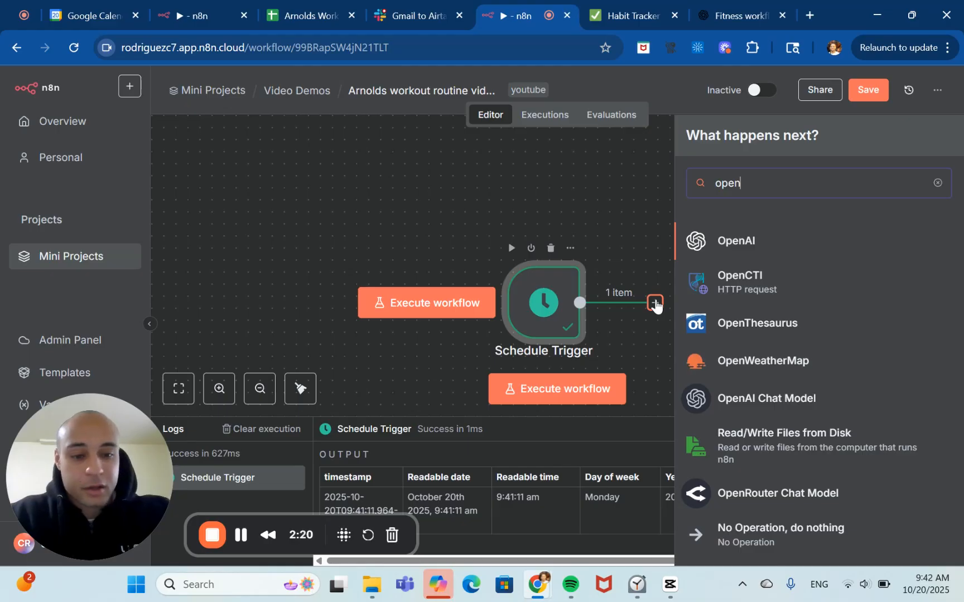
click(770, 241)
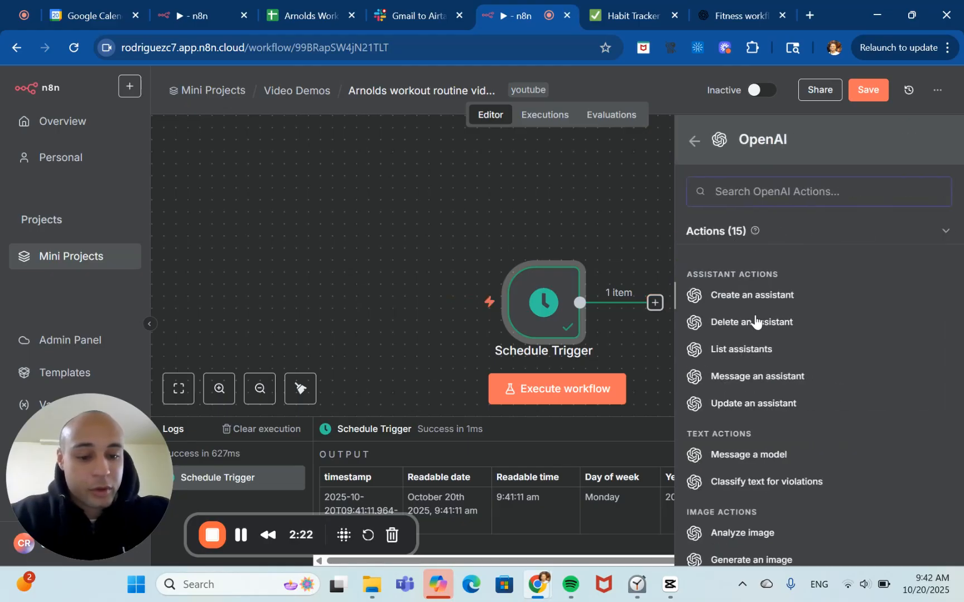
click(757, 456)
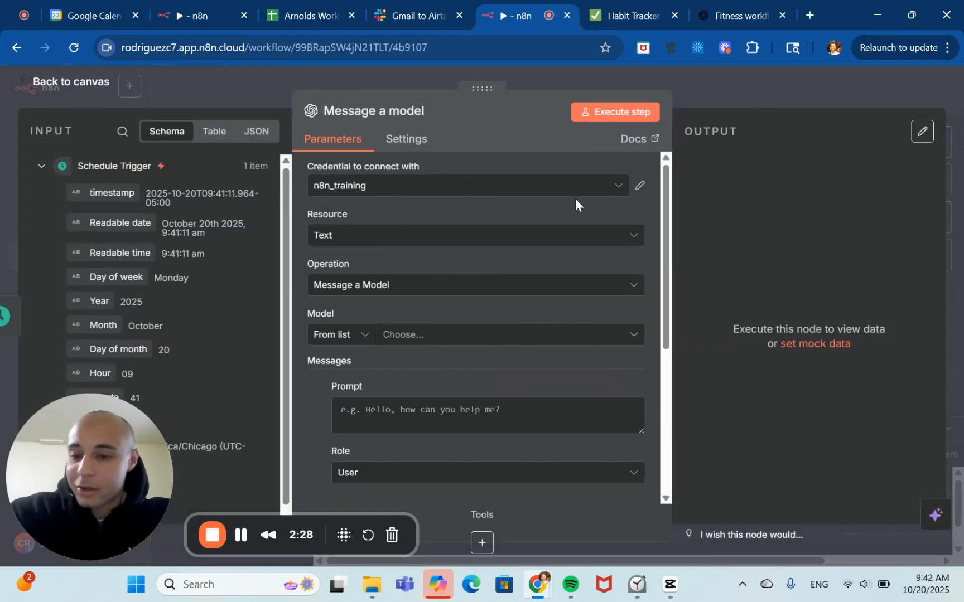
click(607, 190)
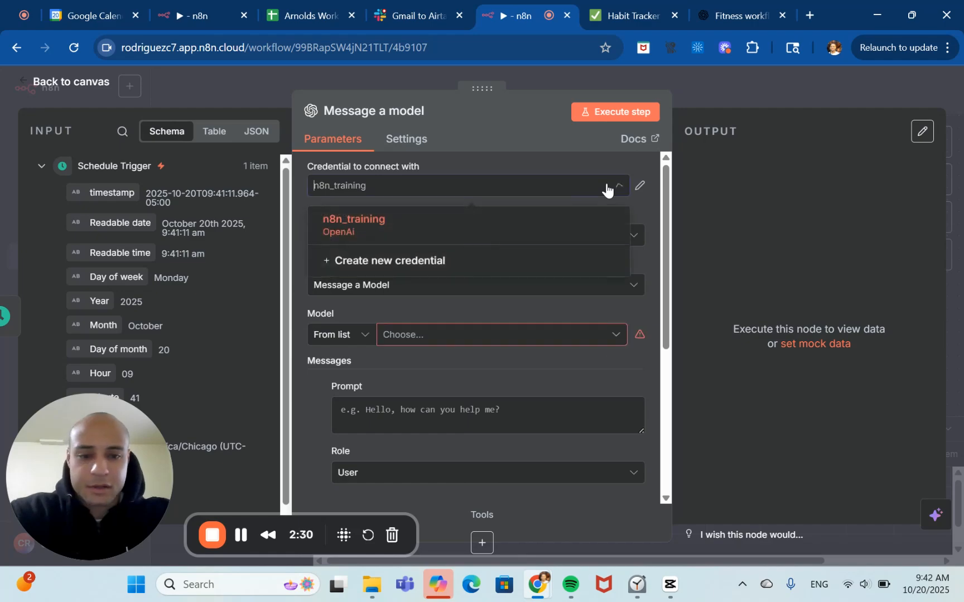
click(475, 264)
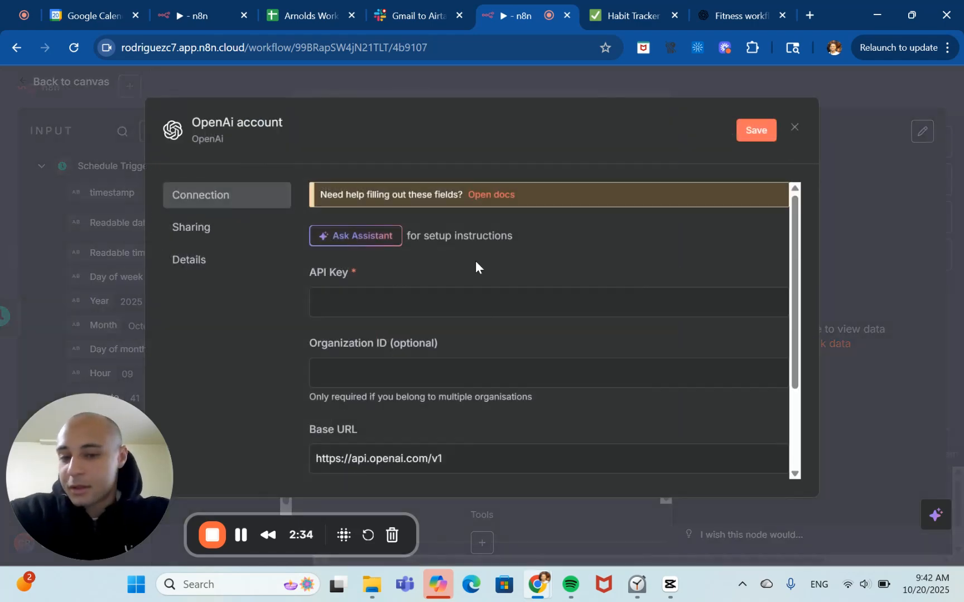
click(495, 196)
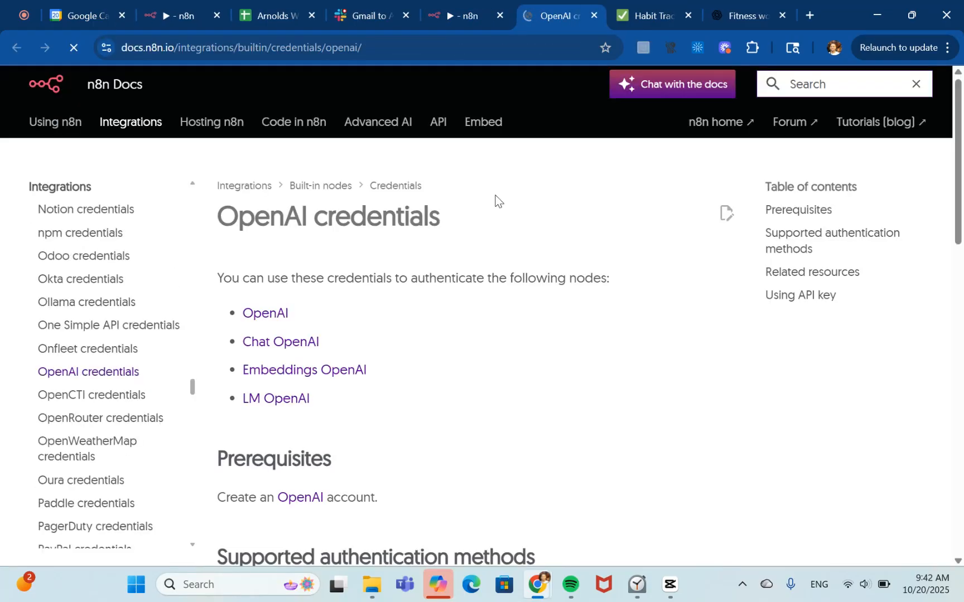
scroll(400, 392, down, 5)
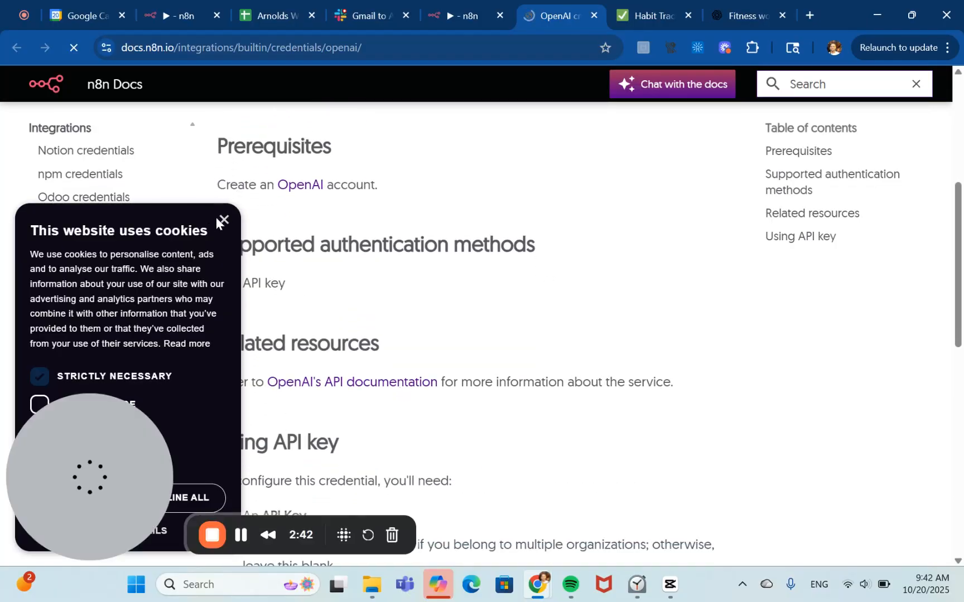
click(223, 219)
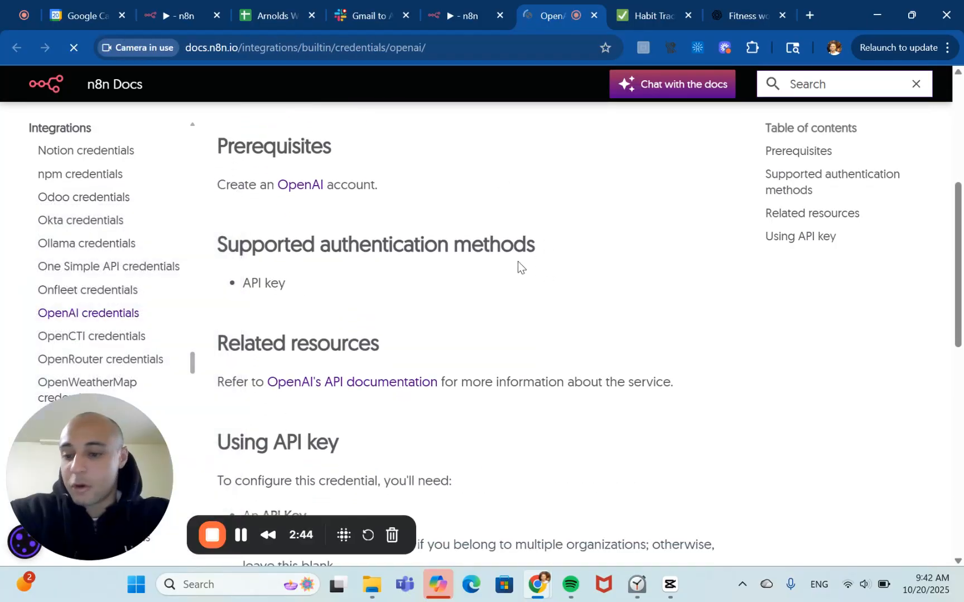
click(597, 16)
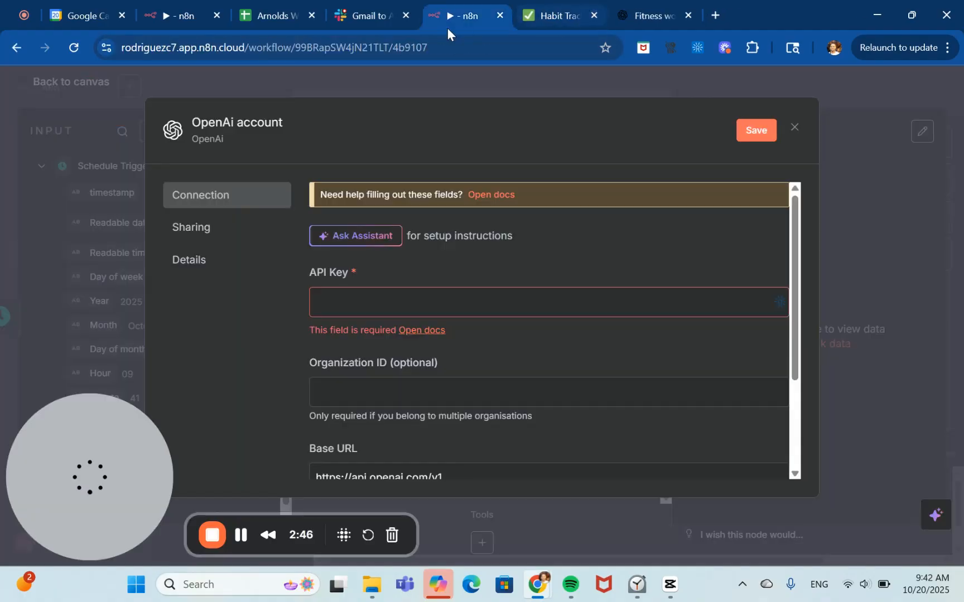
click(869, 226)
scroll(405, 287, down, 1)
scroll(406, 287, up, 1)
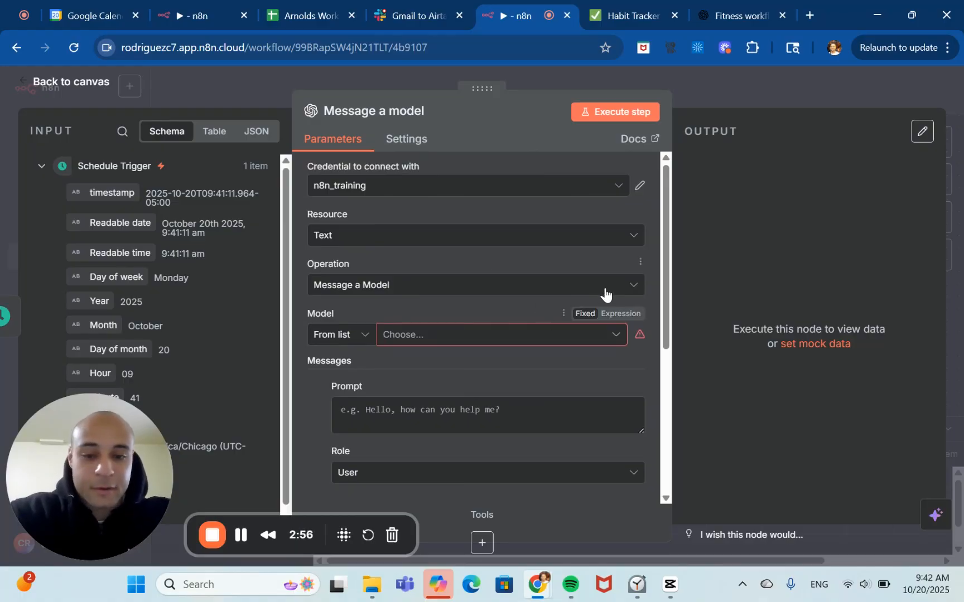
Set the node's model to GPT-5-MINI.
scroll(605, 293, down, 3)
click(507, 276)
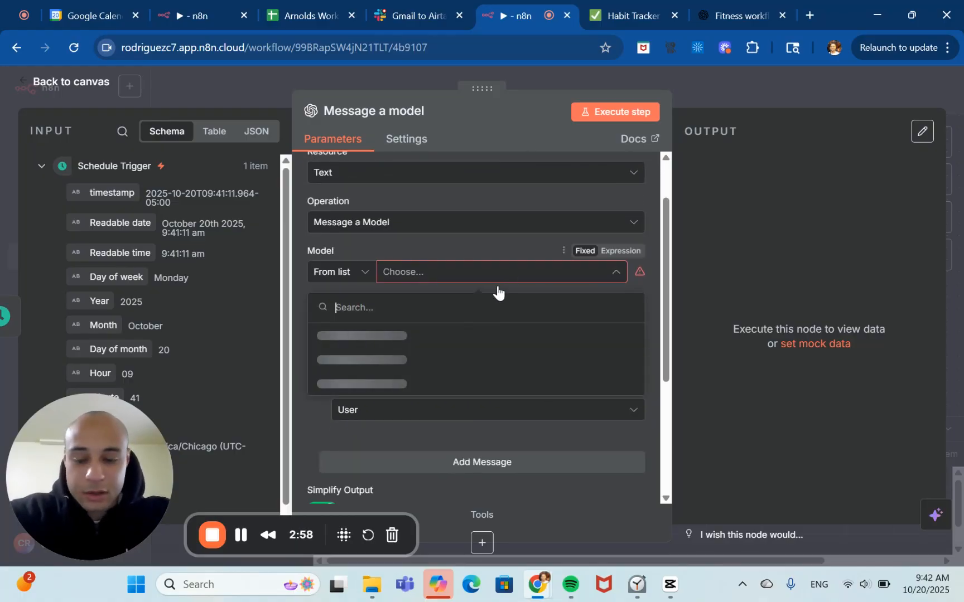
scroll(428, 373, down, 15)
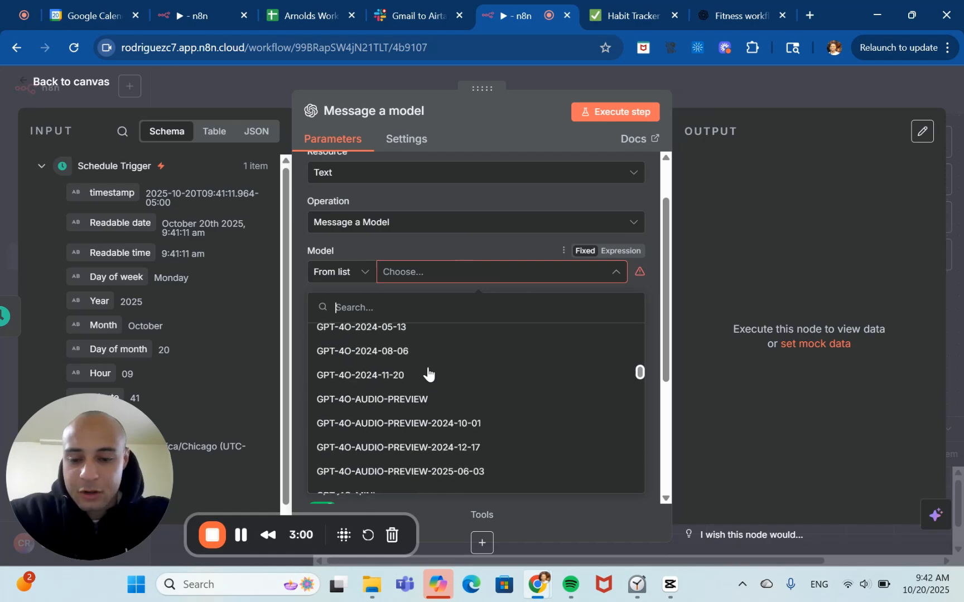
scroll(421, 438, down, 15)
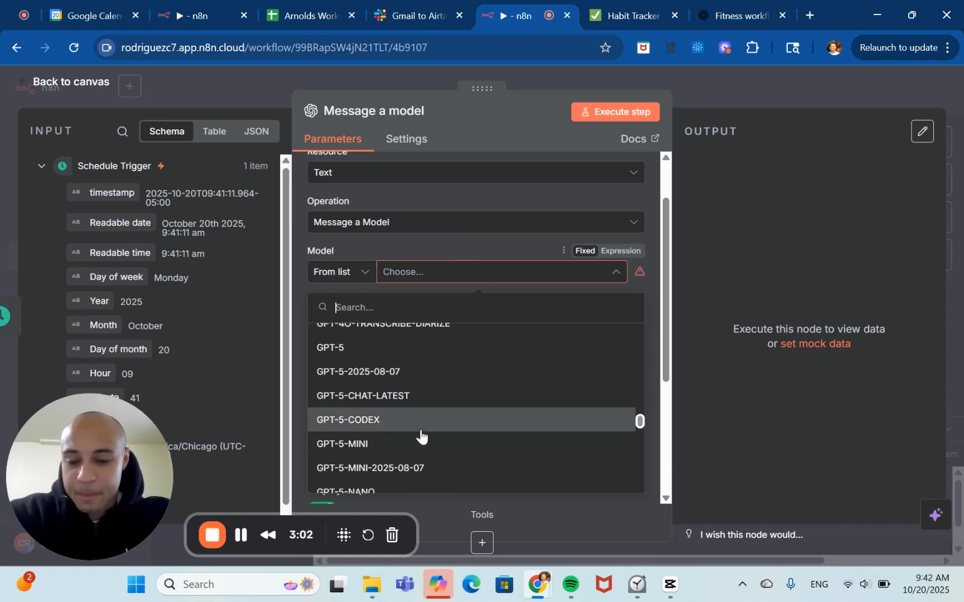
scroll(416, 353, up, 4)
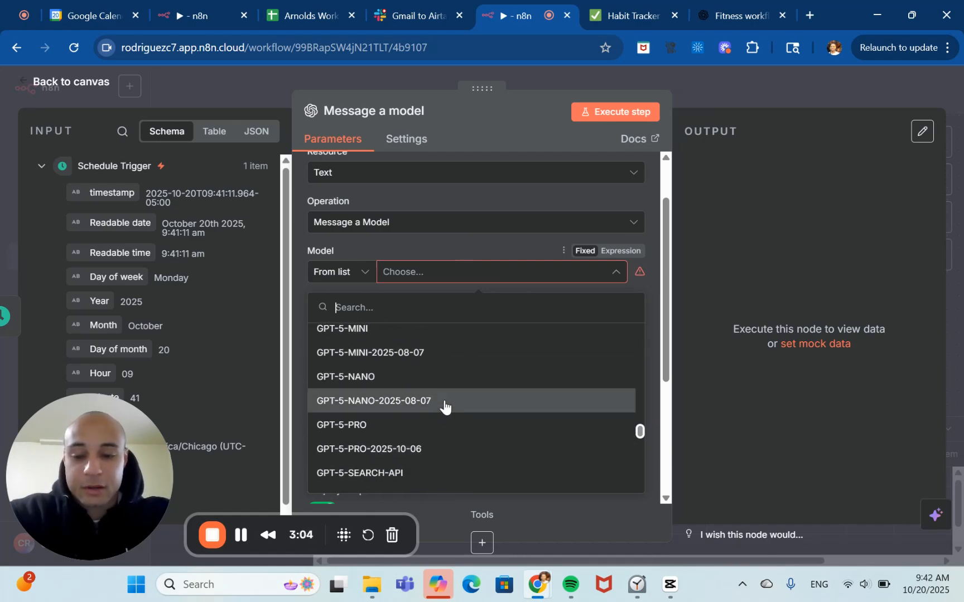
click(408, 373)
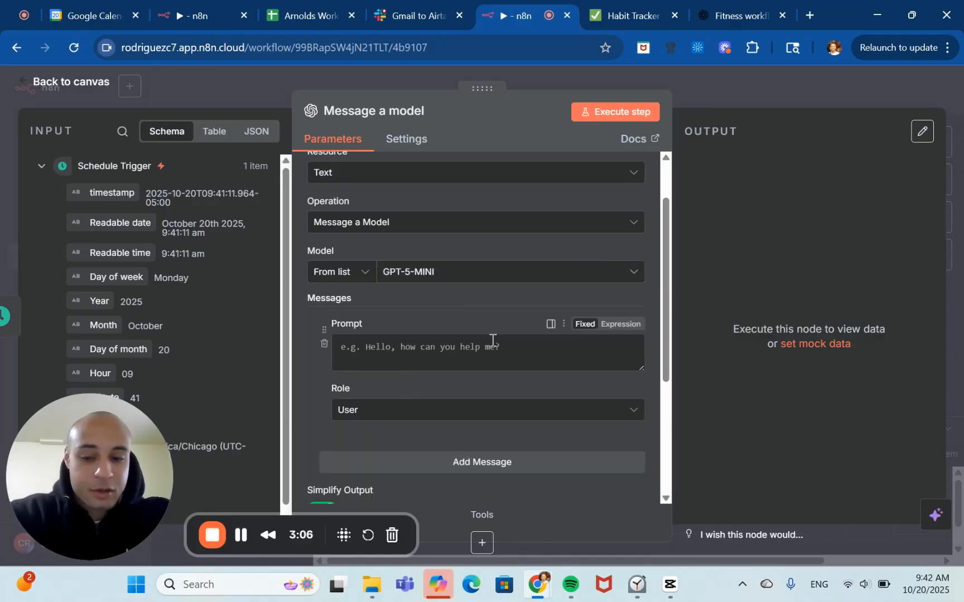
Set the first message's role to System and paste the prompt "You are a professional bodybuilding coach. You only reply in clean, valid JSON.".
scroll(469, 358, down, 2)
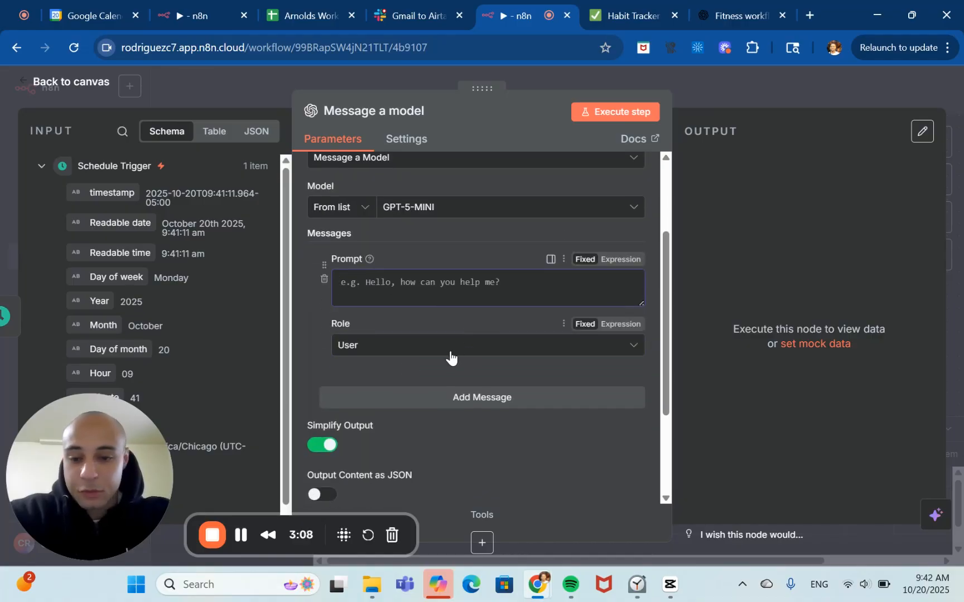
click(450, 352)
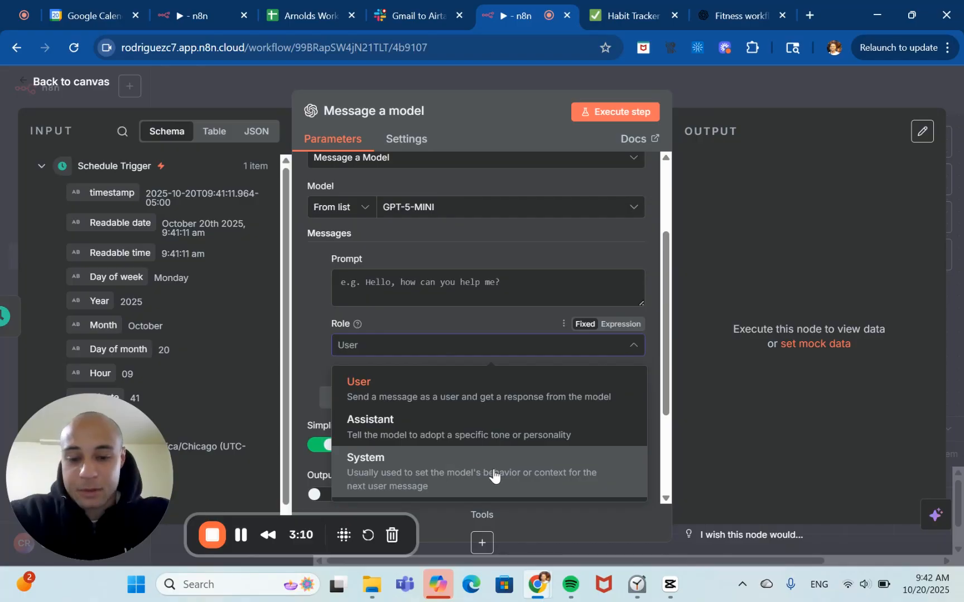
click(523, 483)
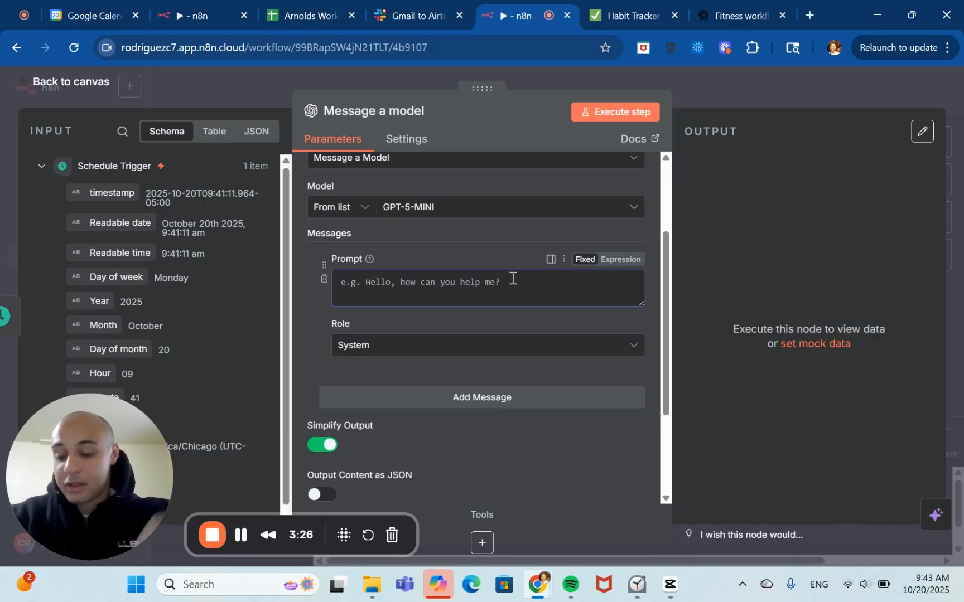
text(You are a professional bodybuilding coach. You only reply in clean, valid JSON.)
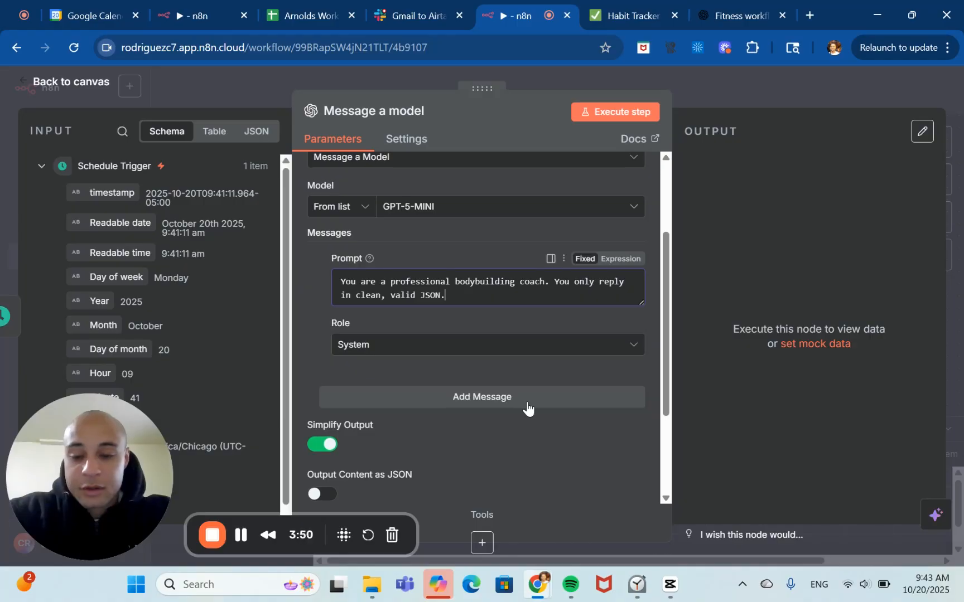
Enlarge the first prompt field and add a second message to the node.
scroll(525, 401, down, 1)
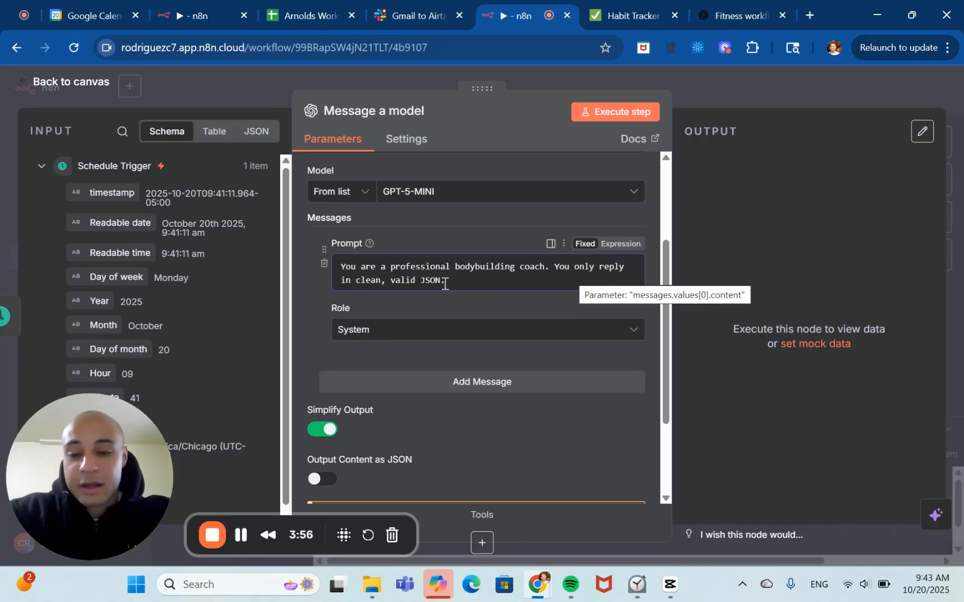
scroll(477, 286, down, 1)
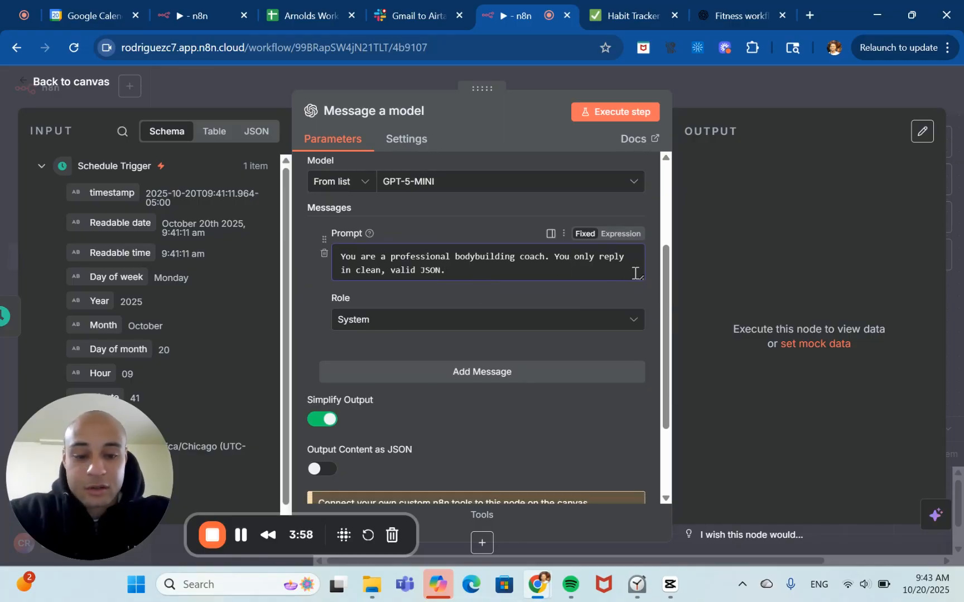
mouse_move(639, 269)
mouse_down()
mouse_move(631, 301)
mouse_move(631, 284)
mouse_up()
scroll(558, 373, down, 1)
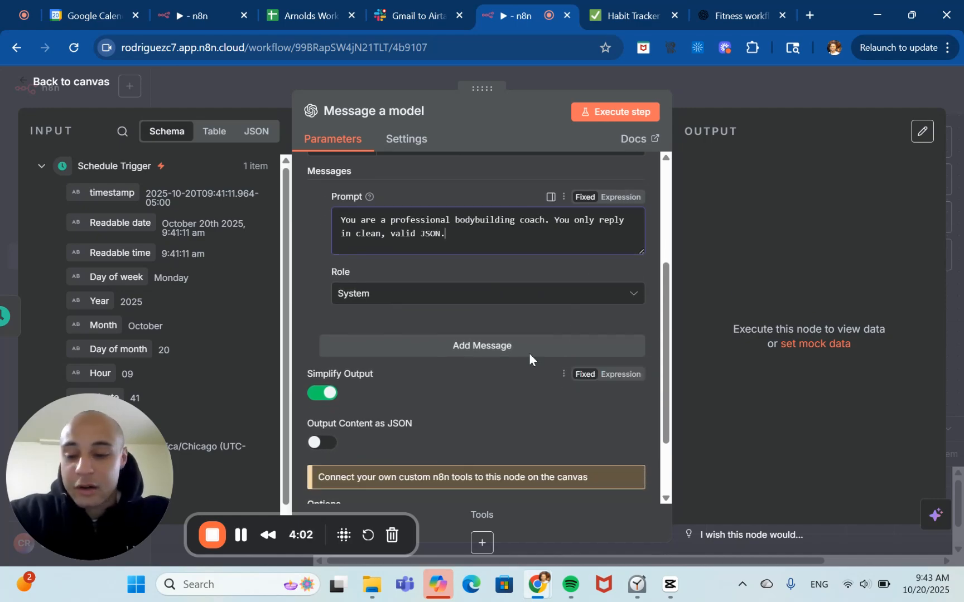
click(495, 350)
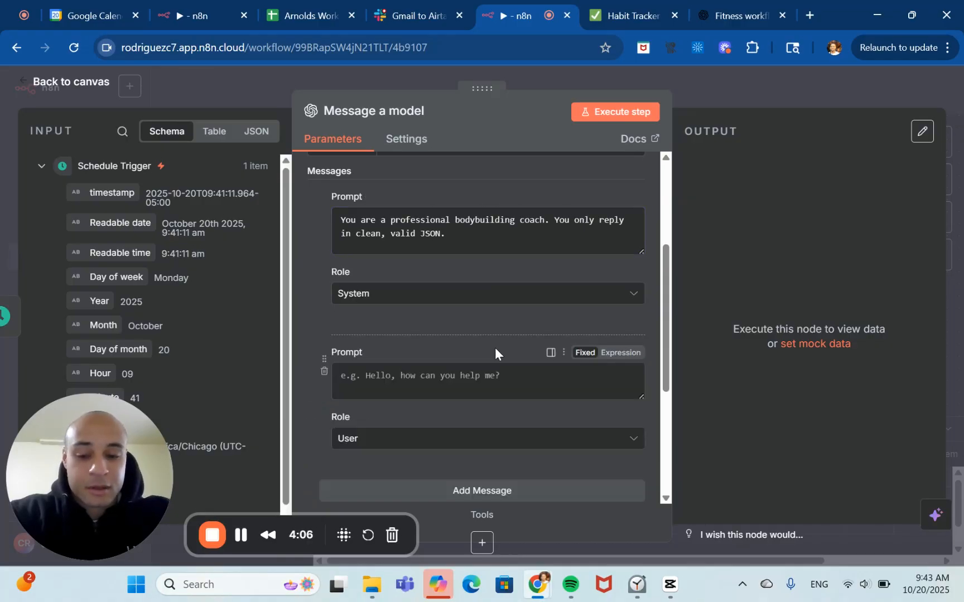
scroll(495, 347, down, 1)
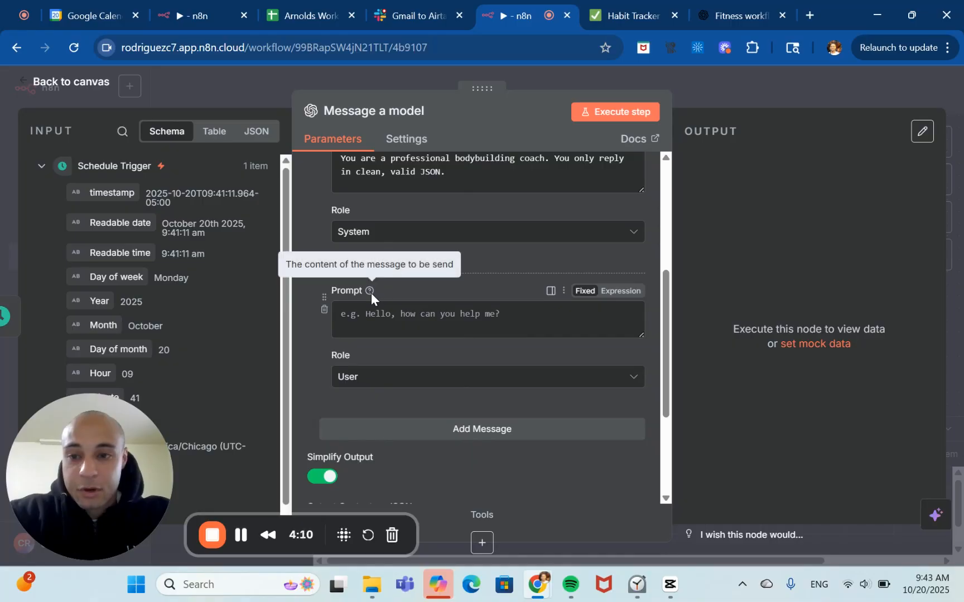
click(400, 317)
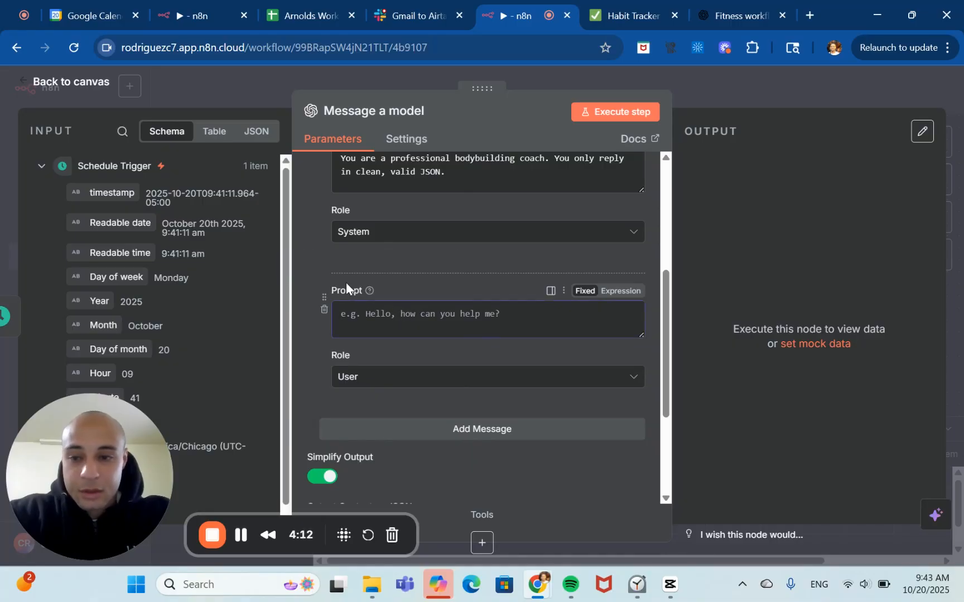
Copy the hypertrophy workout prompt from the other n8n workflow tab and paste it into the second message's prompt.
click(189, 14)
scroll(430, 391, down, 3)
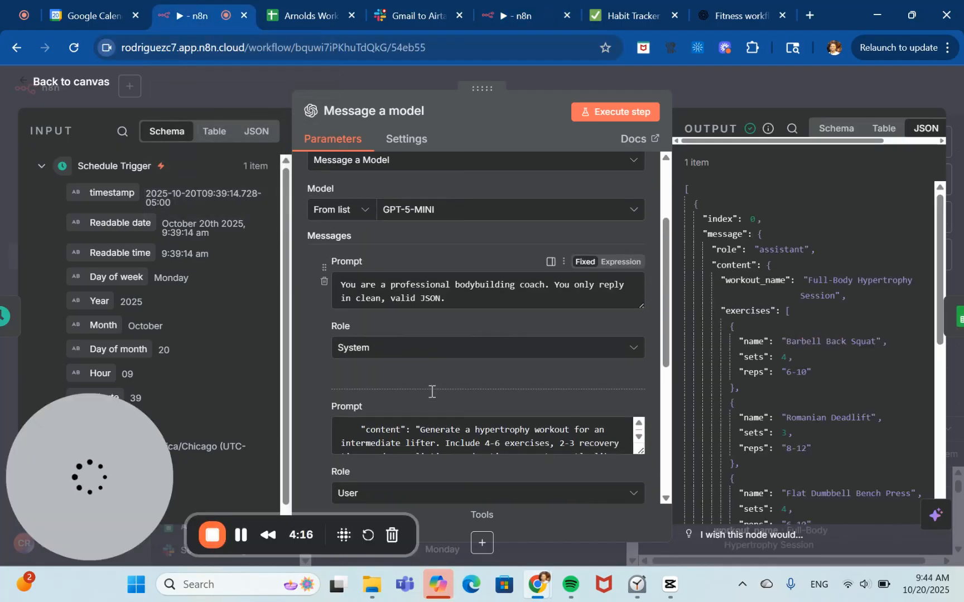
drag(352, 371, 536, 476)
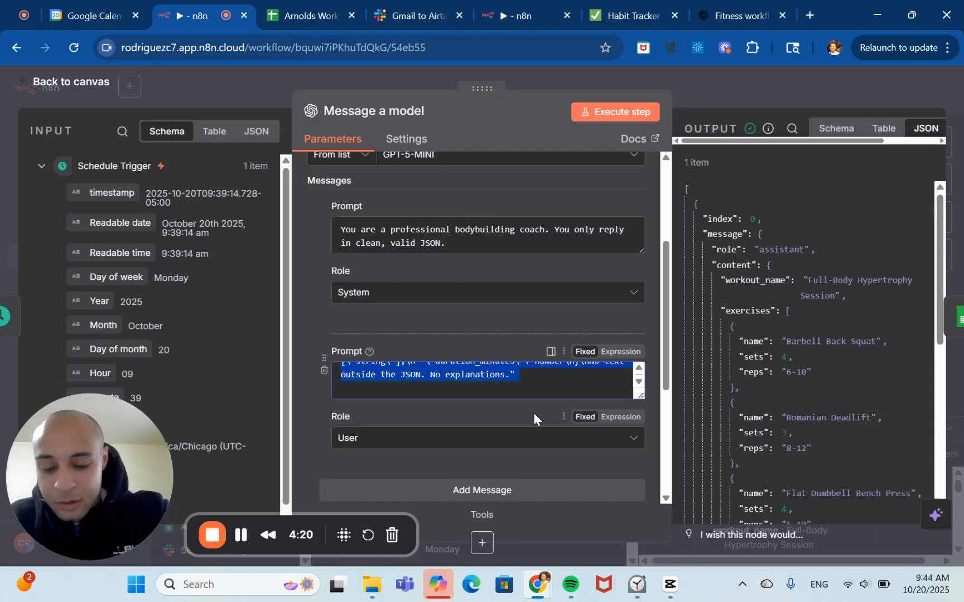
click(505, 11)
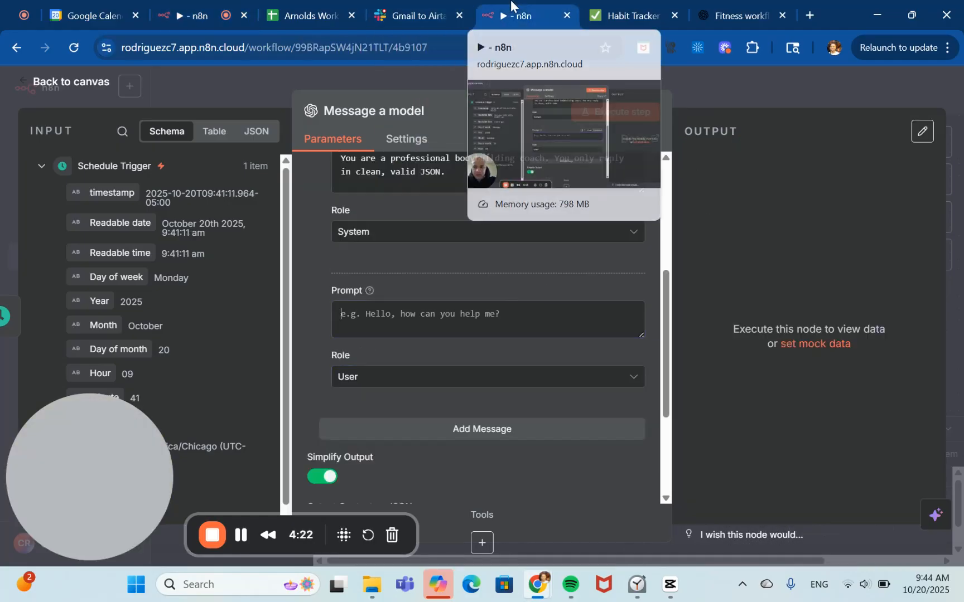
click(441, 312)
key(ctrl+v)
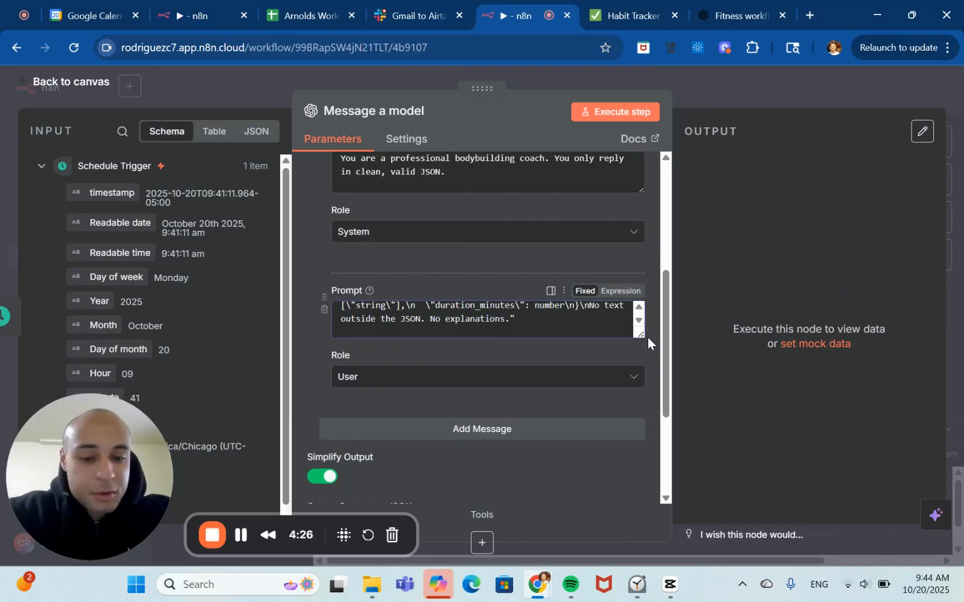
drag(640, 335, 631, 434)
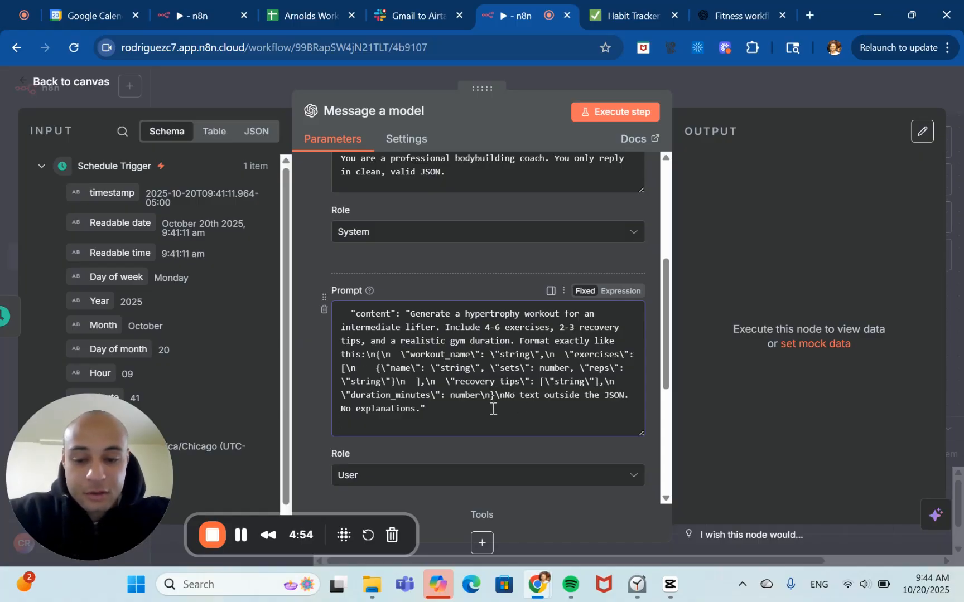
Check the second message's User role and scroll through the node's remaining options.
scroll(459, 428, down, 1)
click(479, 441)
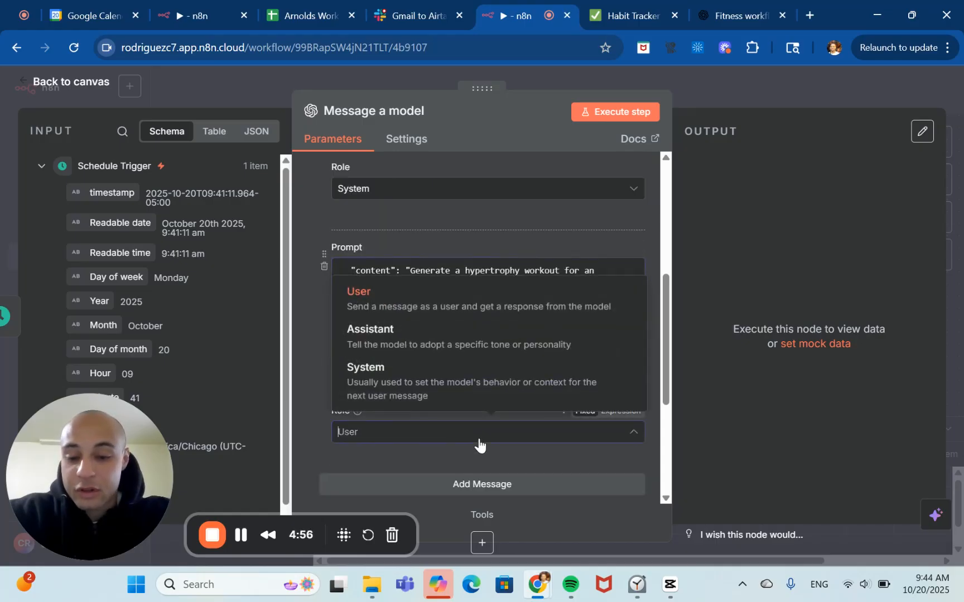
click(479, 441)
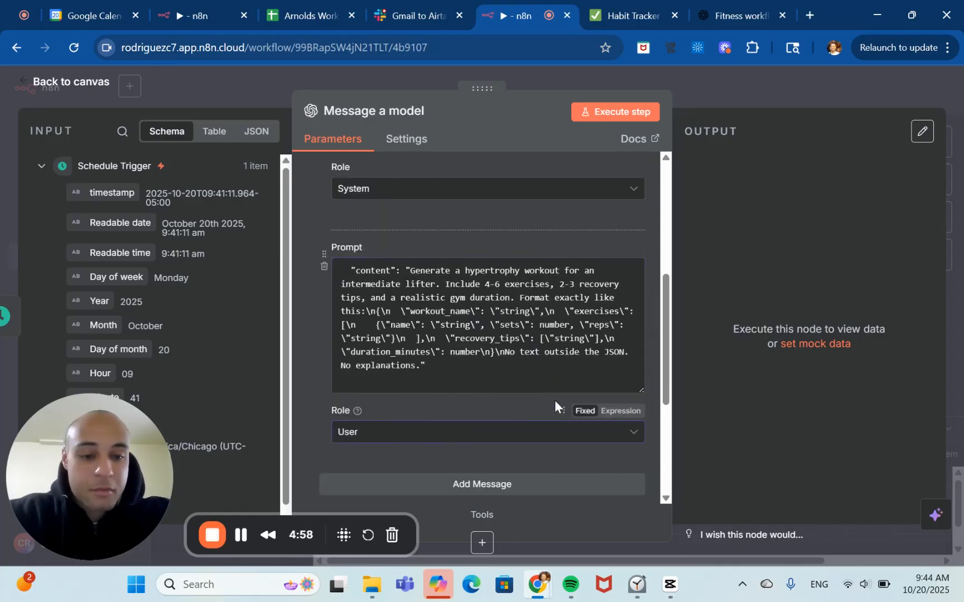
scroll(555, 400, up, 2)
scroll(554, 400, down, 6)
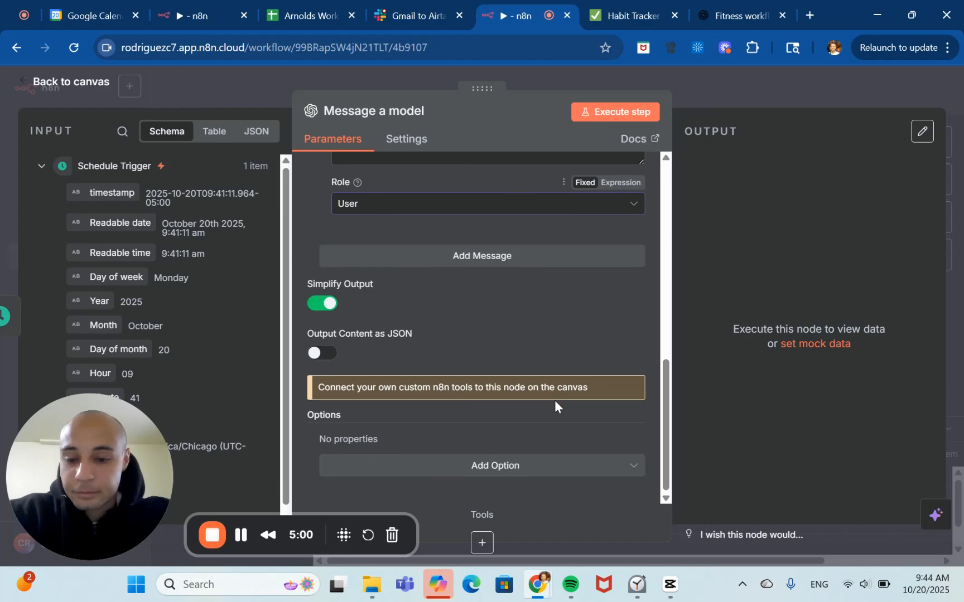
scroll(540, 343, up, 5)
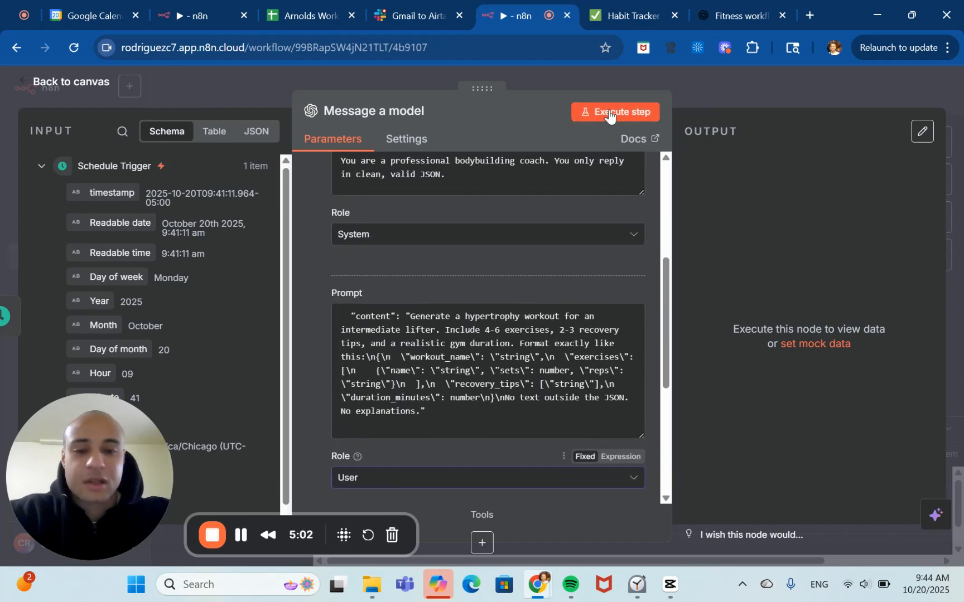
Run the Message a model step and review the generated workout in its output.
click(607, 113)
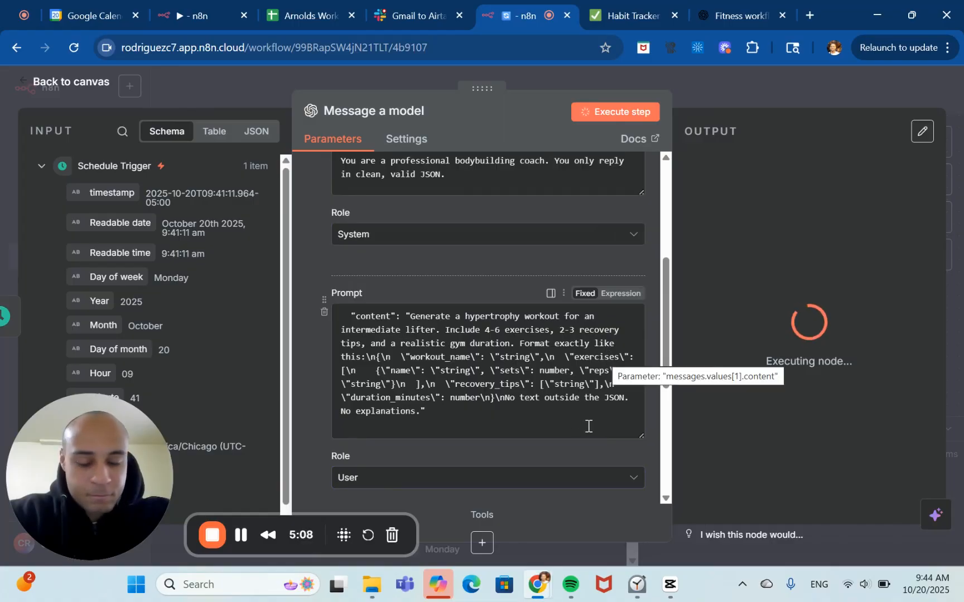
scroll(588, 426, up, 1)
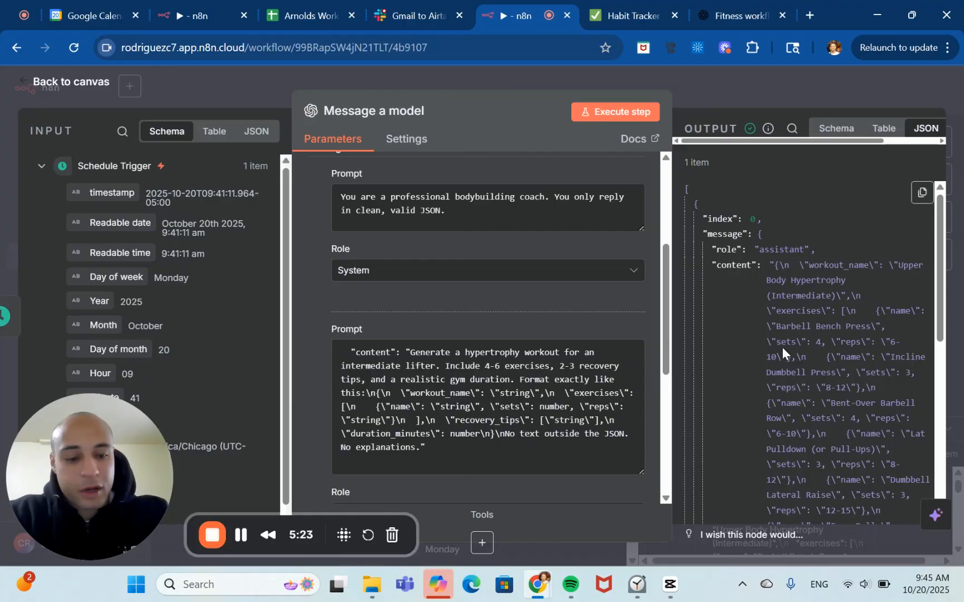
scroll(783, 346, down, 10)
scroll(782, 347, up, 10)
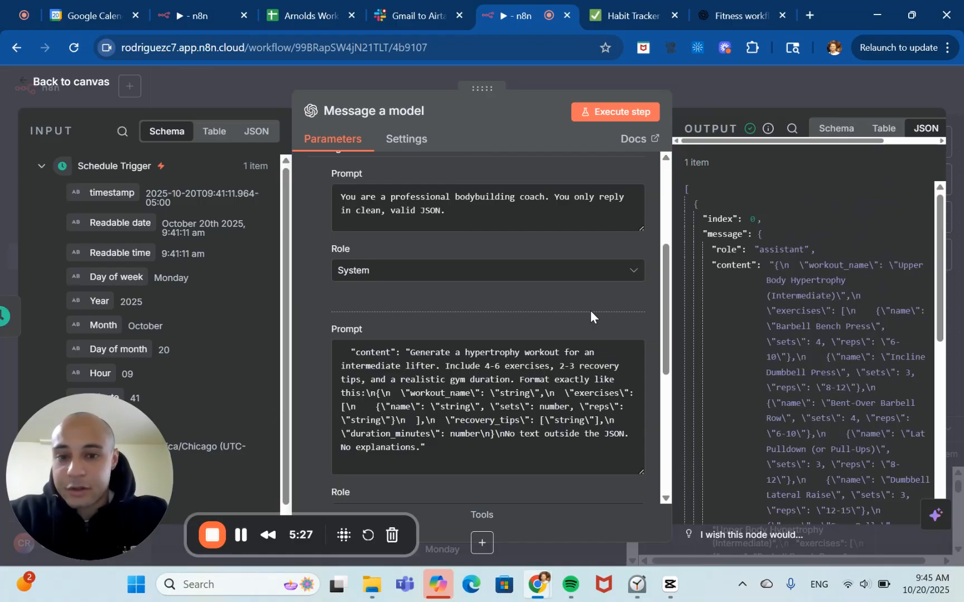
scroll(590, 310, down, 6)
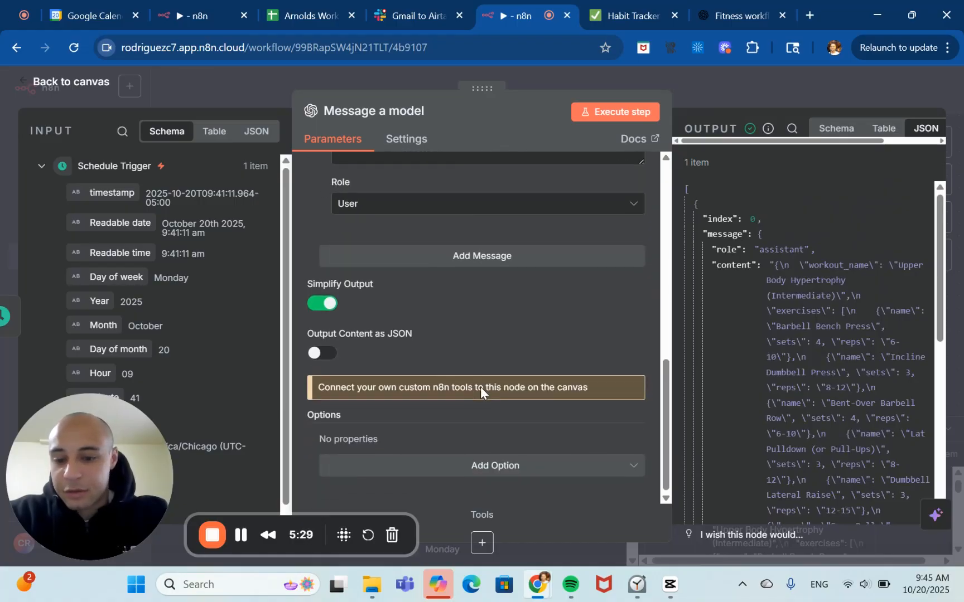
Turn on Output Content as JSON, re-run the step, and review the parsed workout JSON output.
click(316, 353)
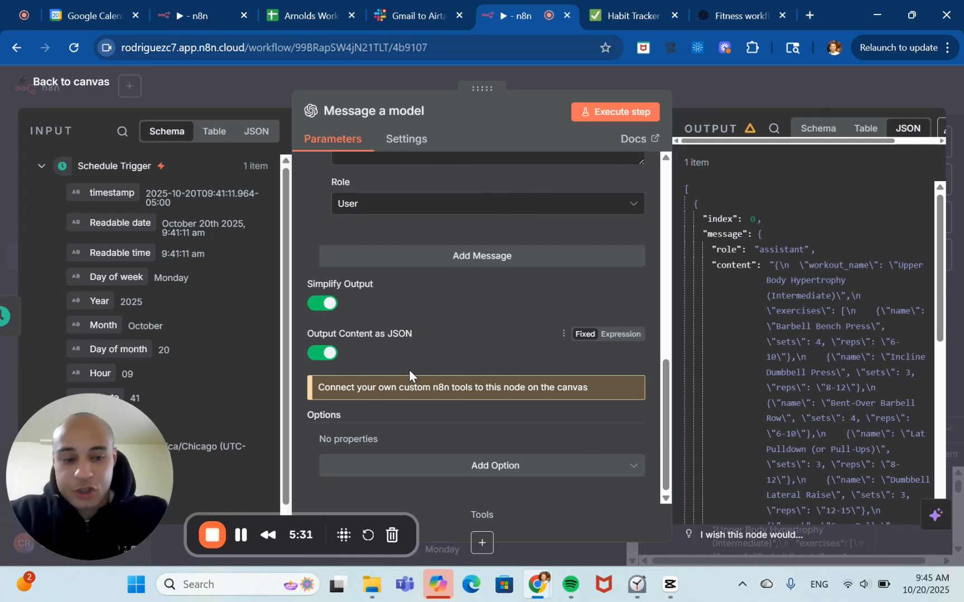
click(615, 112)
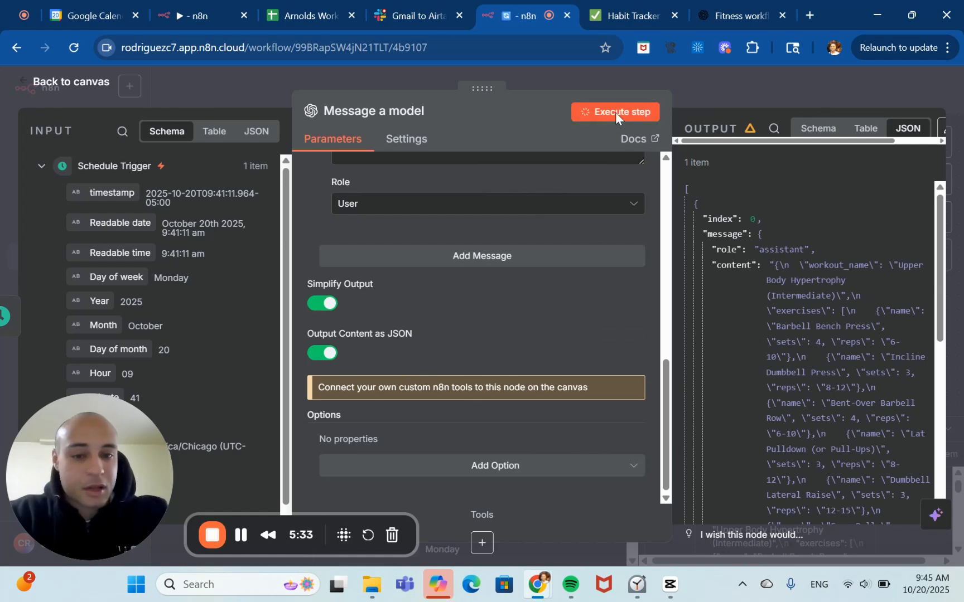
scroll(644, 342, up, 1)
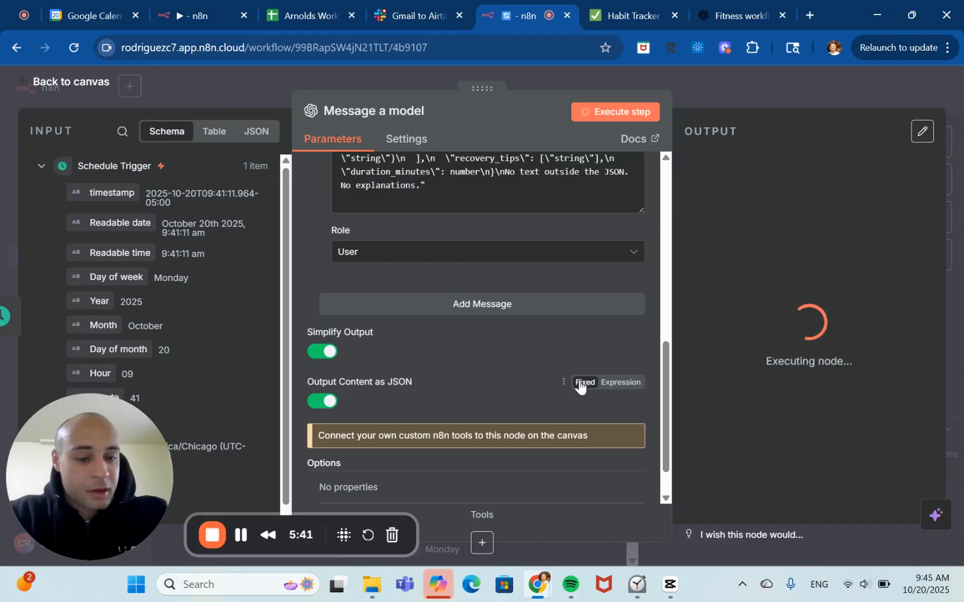
scroll(580, 386, up, 5)
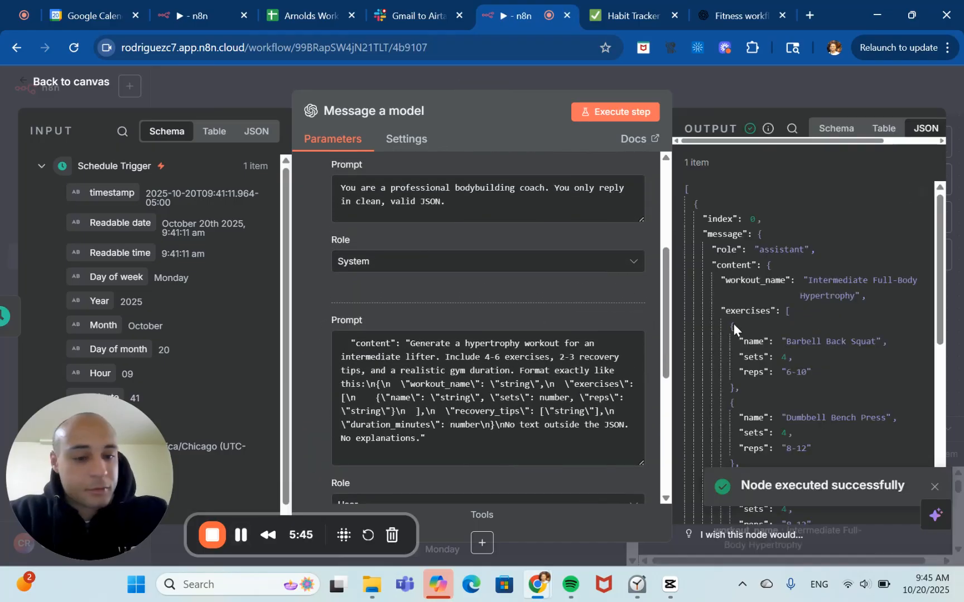
scroll(757, 329, down, 2)
scroll(757, 328, down, 3)
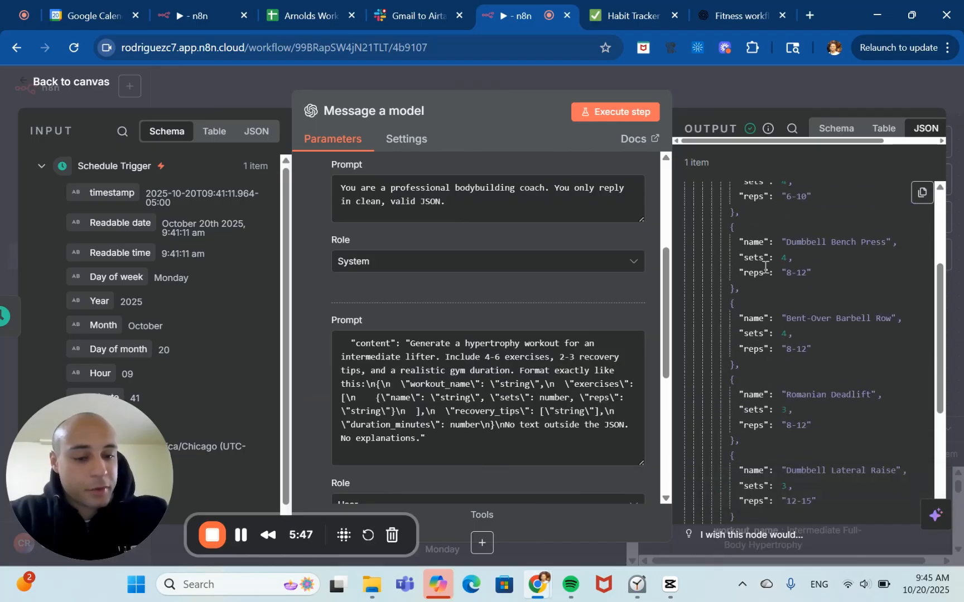
scroll(816, 425, down, 2)
scroll(816, 425, down, 5)
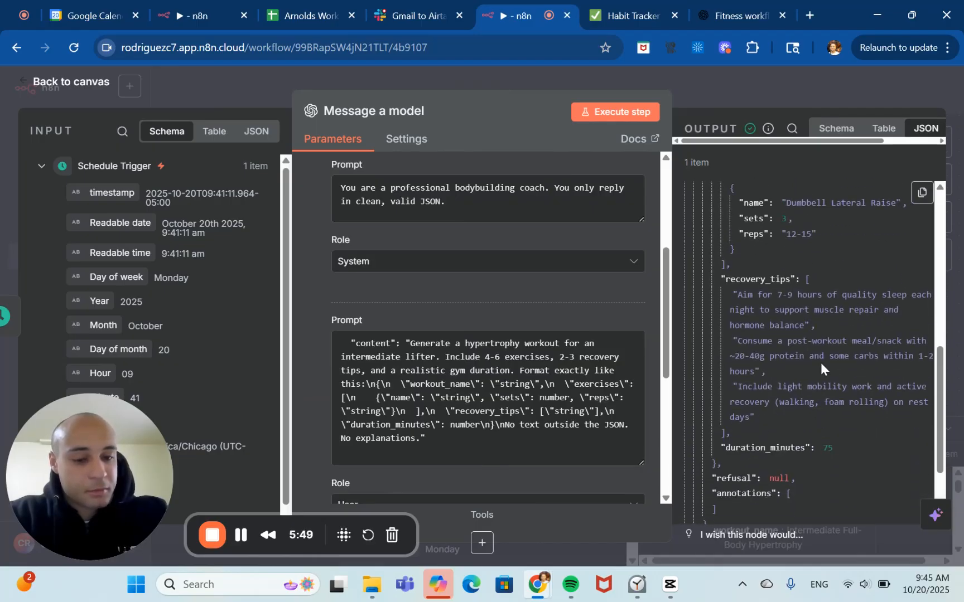
scroll(821, 362, down, 2)
scroll(821, 362, up, 10)
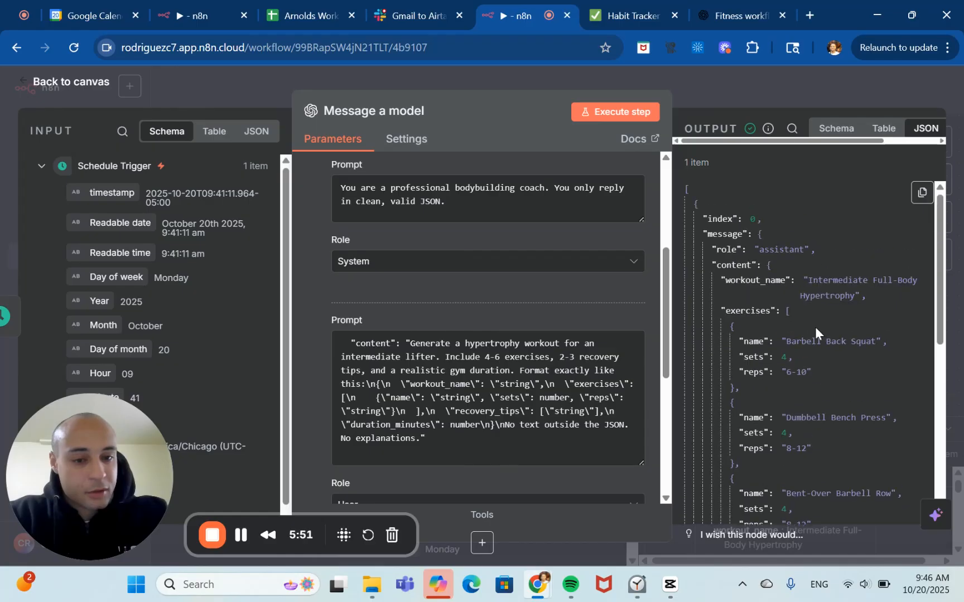
Return to the workflow canvas and save the workflow.
click(753, 103)
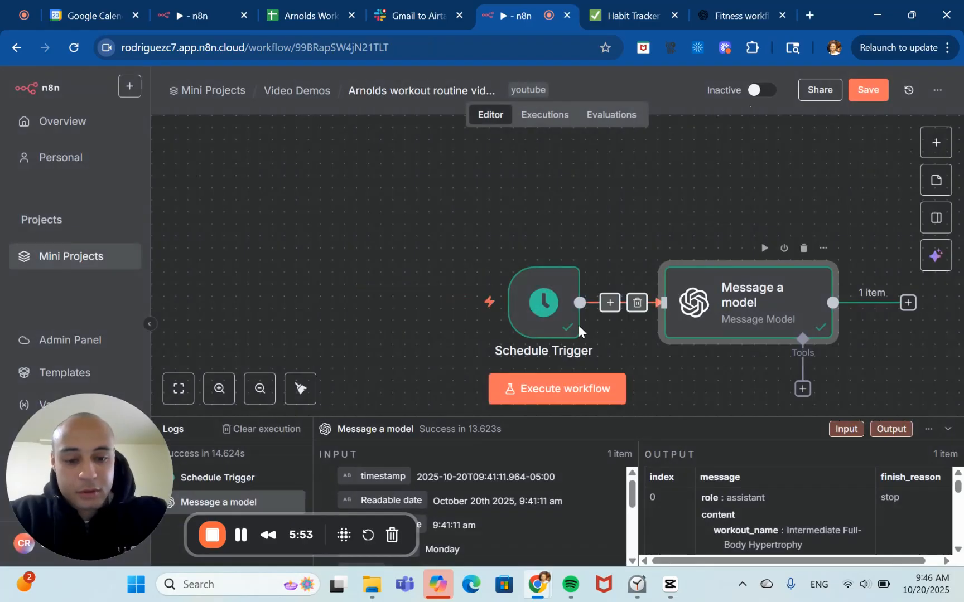
click(259, 388)
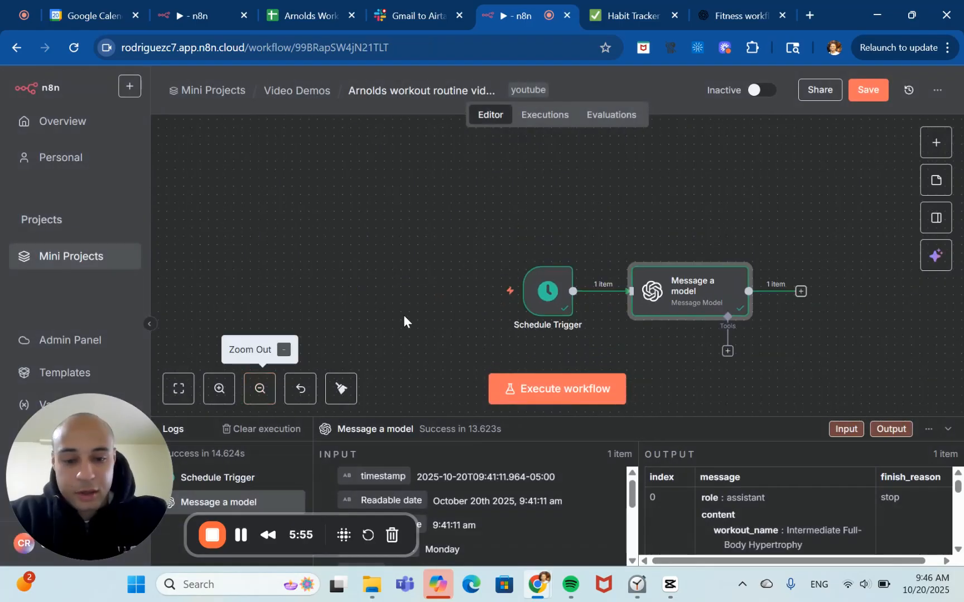
scroll(391, 298, right, 5)
scroll(391, 299, down, 1)
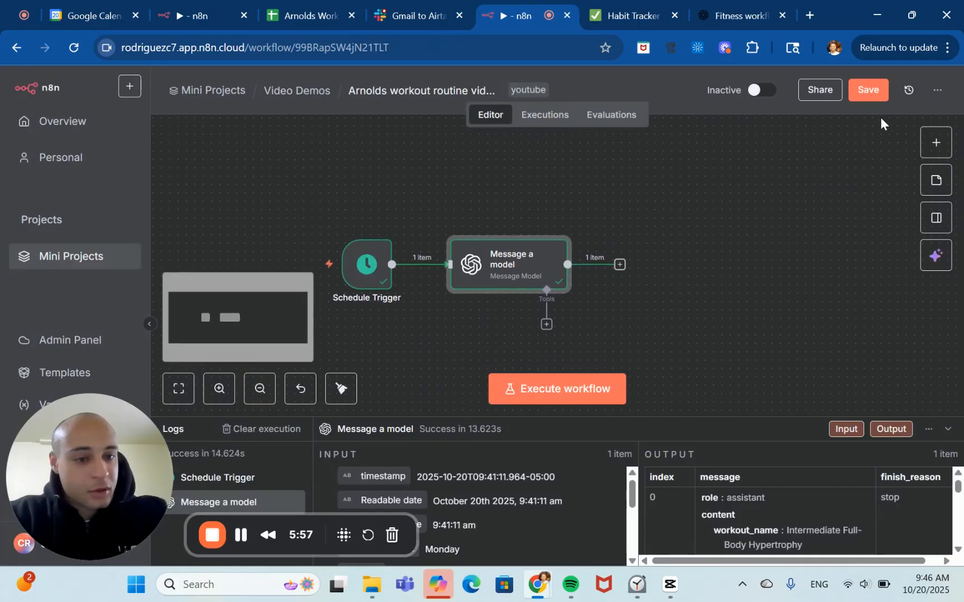
click(867, 91)
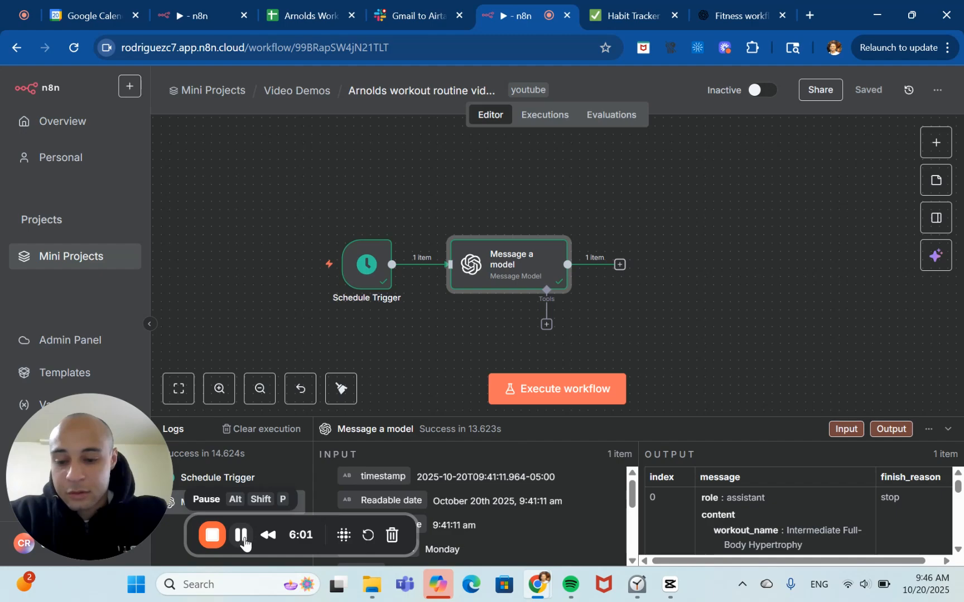
Create a new blank Google Sheets spreadsheet in a new browser tab.
click(619, 265)
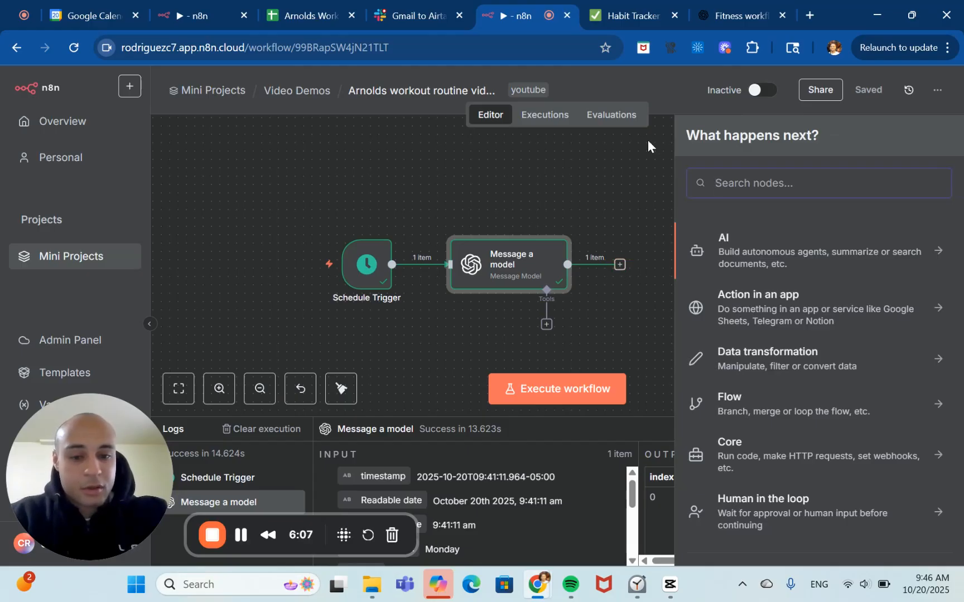
click(623, 190)
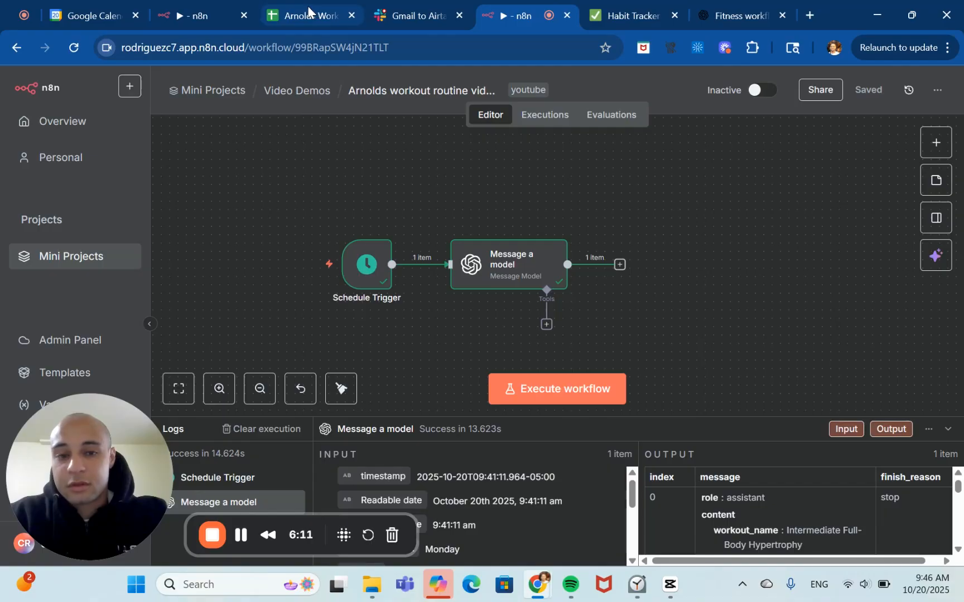
click(813, 16)
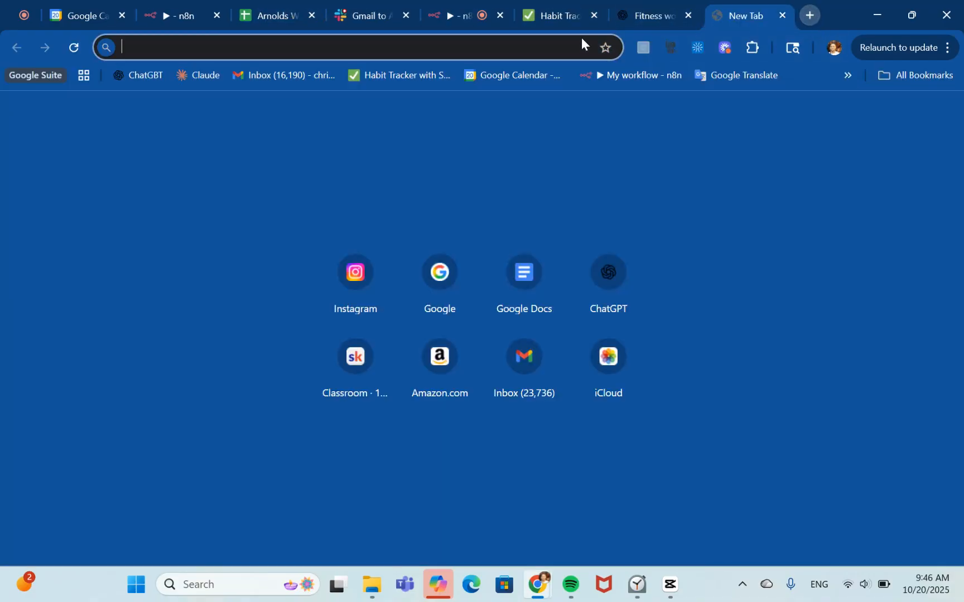
text(sheets.new)
key(Return)
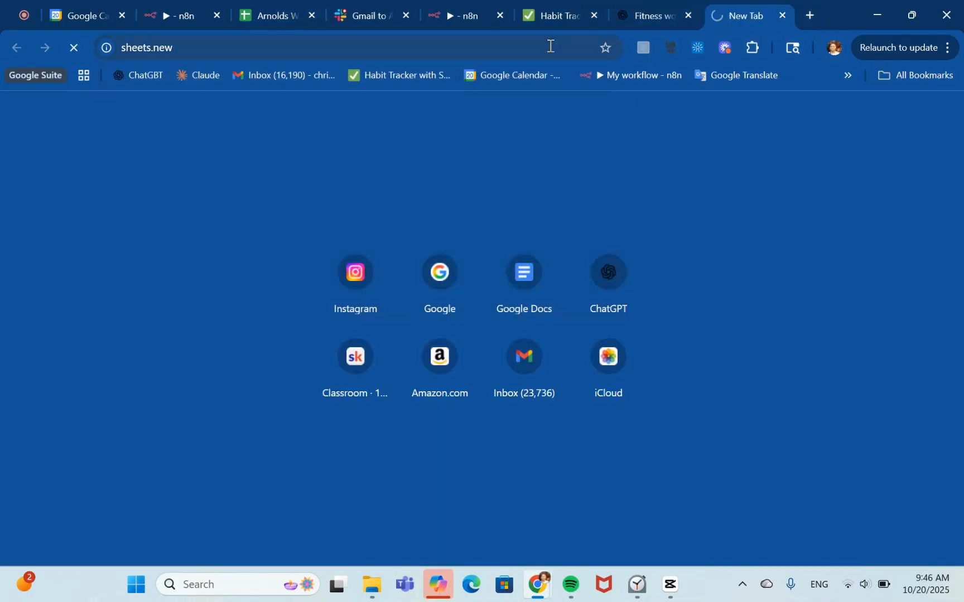
drag(745, 14, 570, 11)
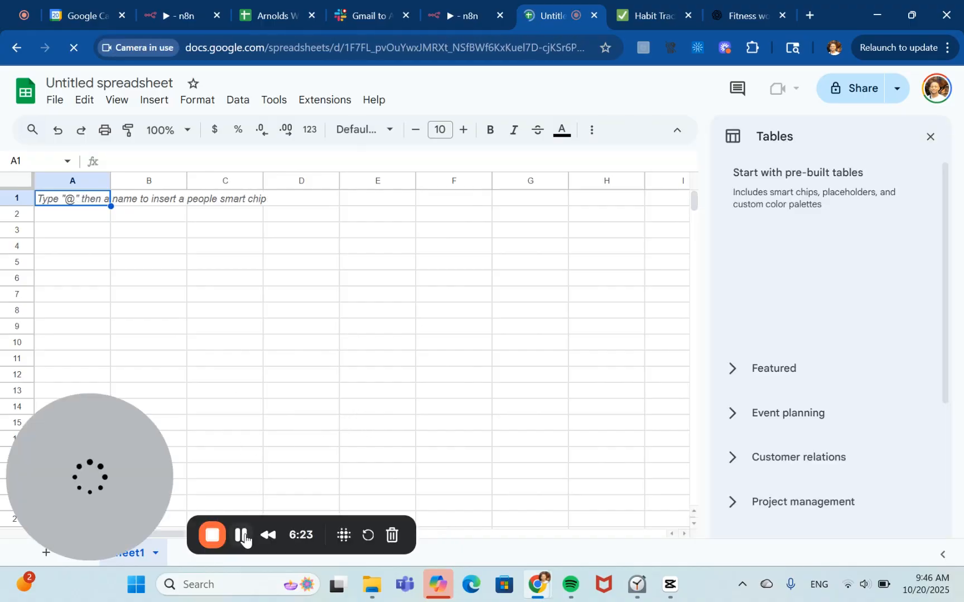
Rename the spreadsheet as "Arnolds Workout Video Demo".
click(104, 83)
text(Arnolds )
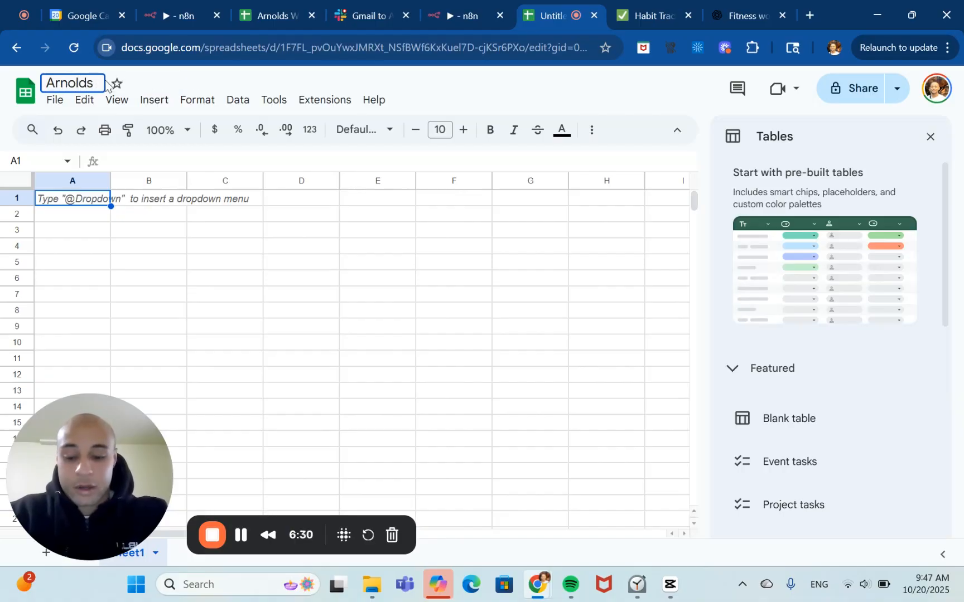
text(Workout )
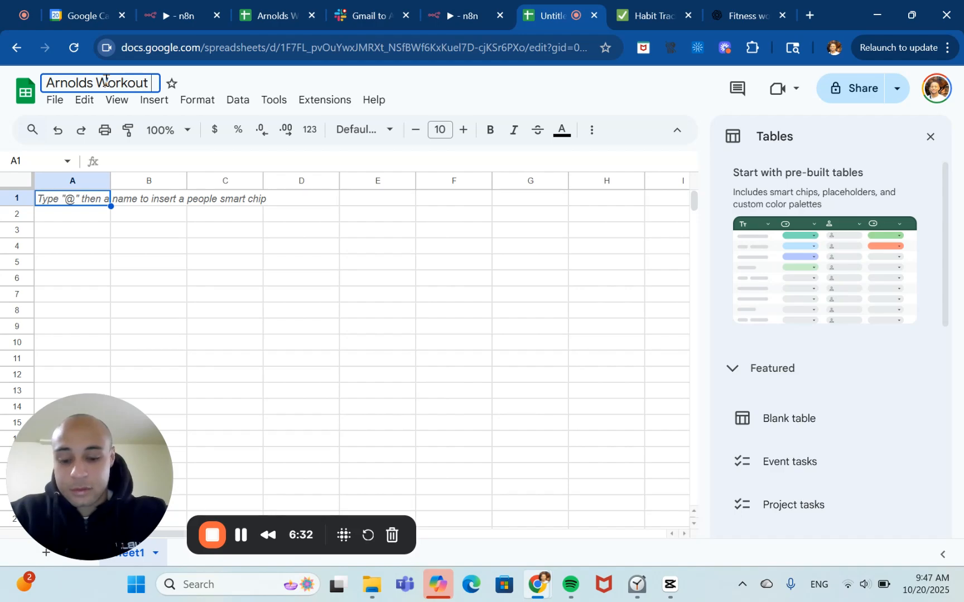
text(Video Demo)
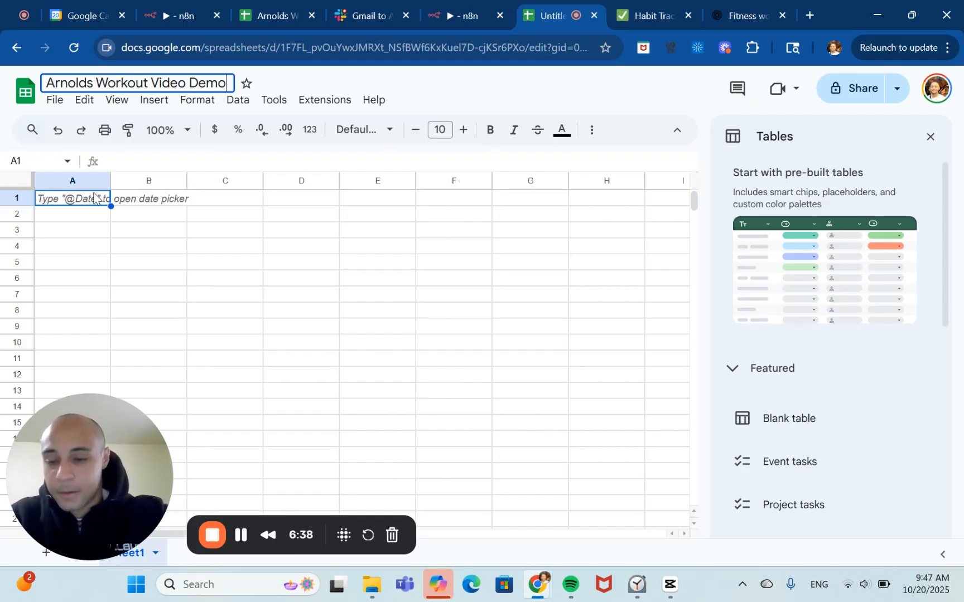
text(Date	Workout Name	Exercises	Recovery Tips	Duration)
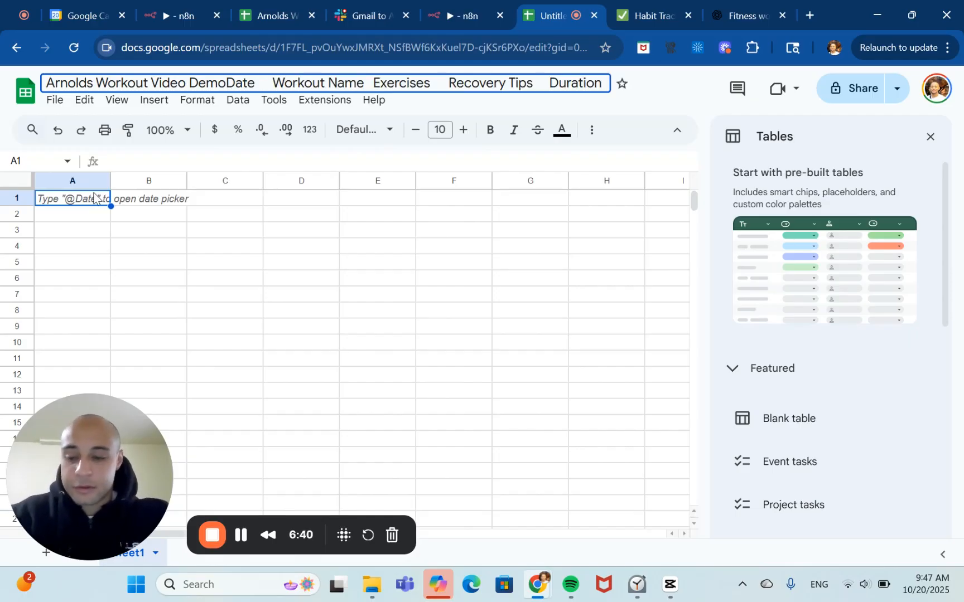
key(ctrl+z)
key(Return)
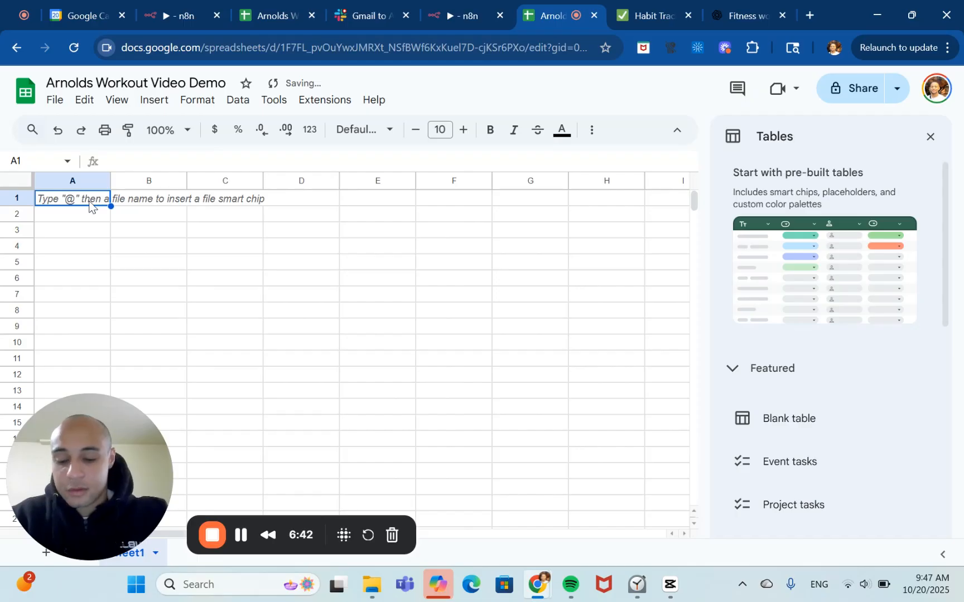
Paste the header row Date, Workout Name, Exercises, Recovery Tips, Duration into row 1.
text(Date	Workout Name	Exercises	Recovery Tips	Duration)
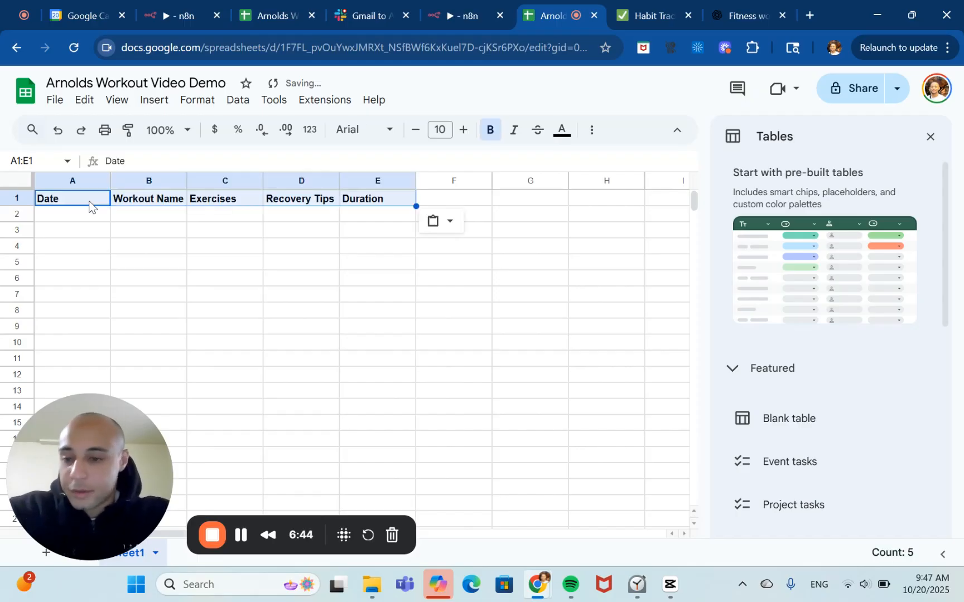
click(88, 222)
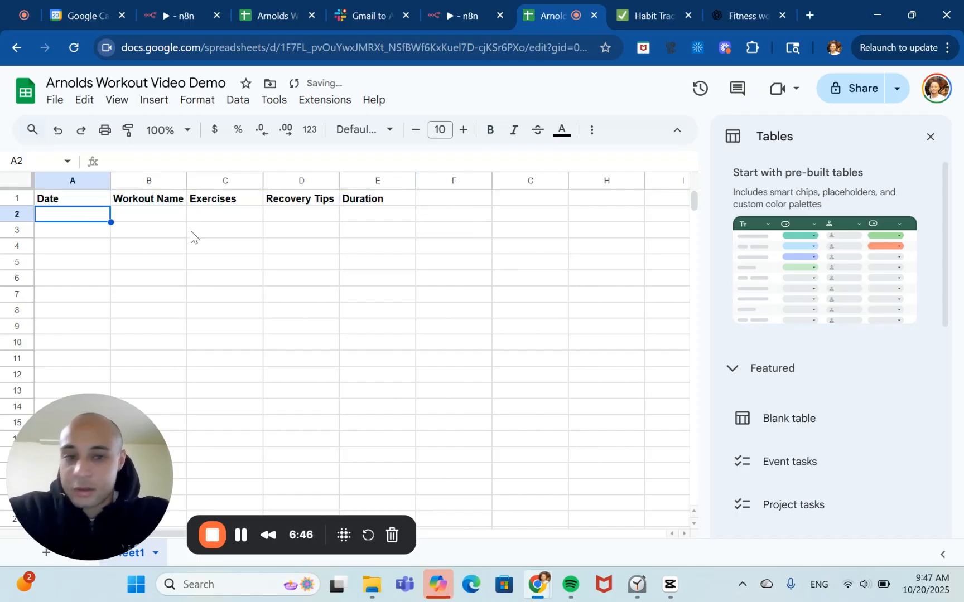
Add a Google Sheets "Append or update row in sheet" node after the Message a model node.
click(449, 8)
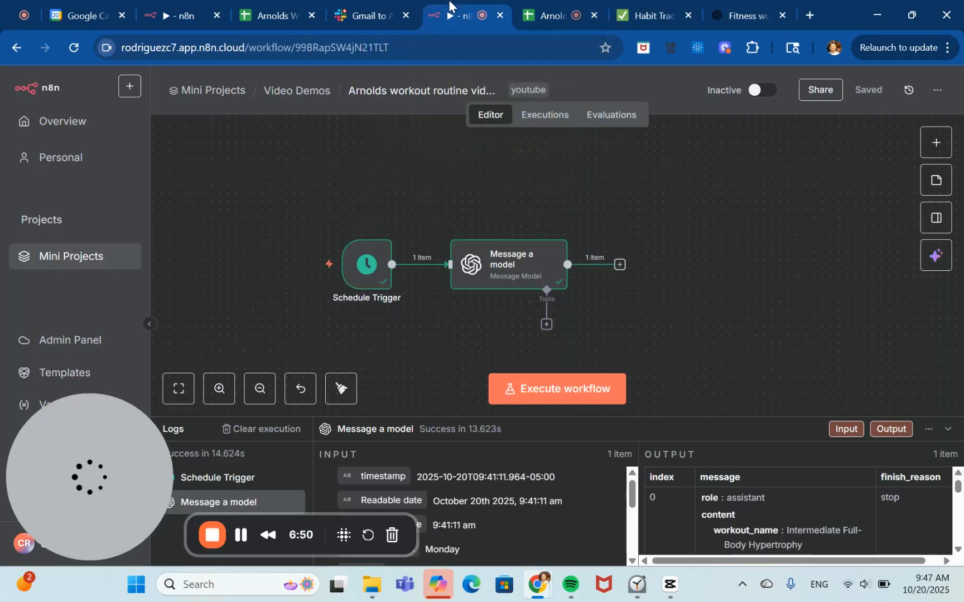
click(620, 265)
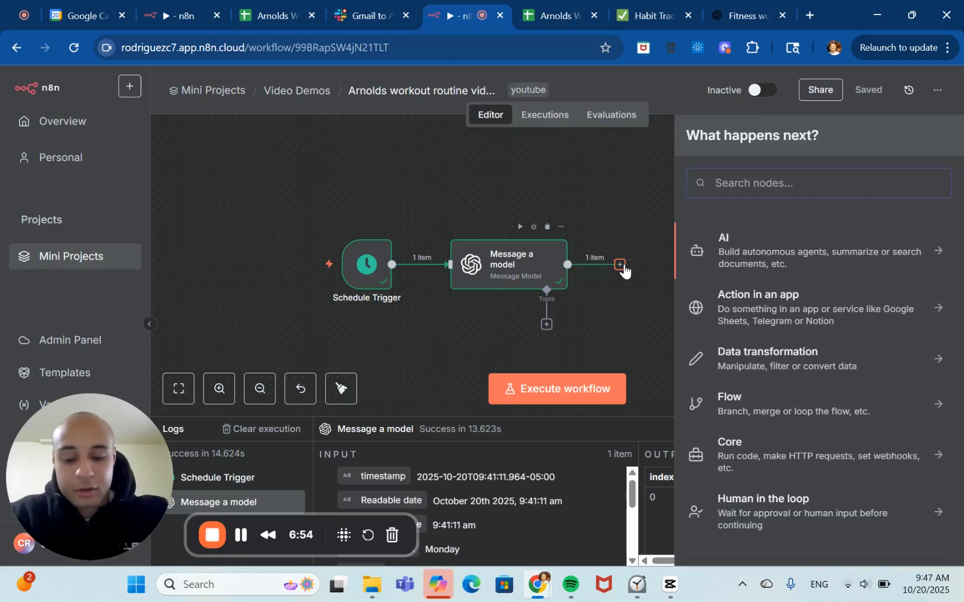
text(ch)
key(BackSpace)
key(BackSpace)
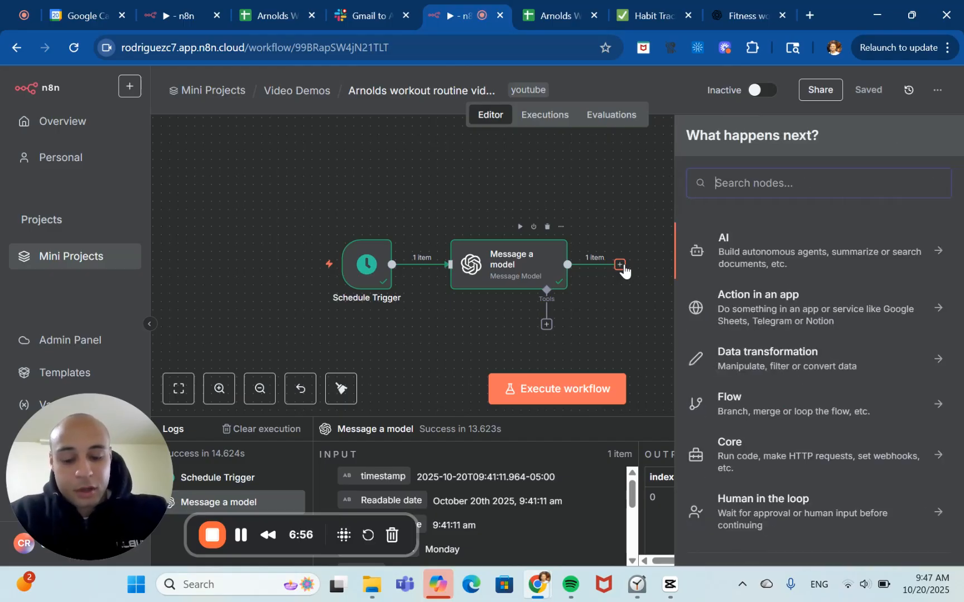
text(google sheet)
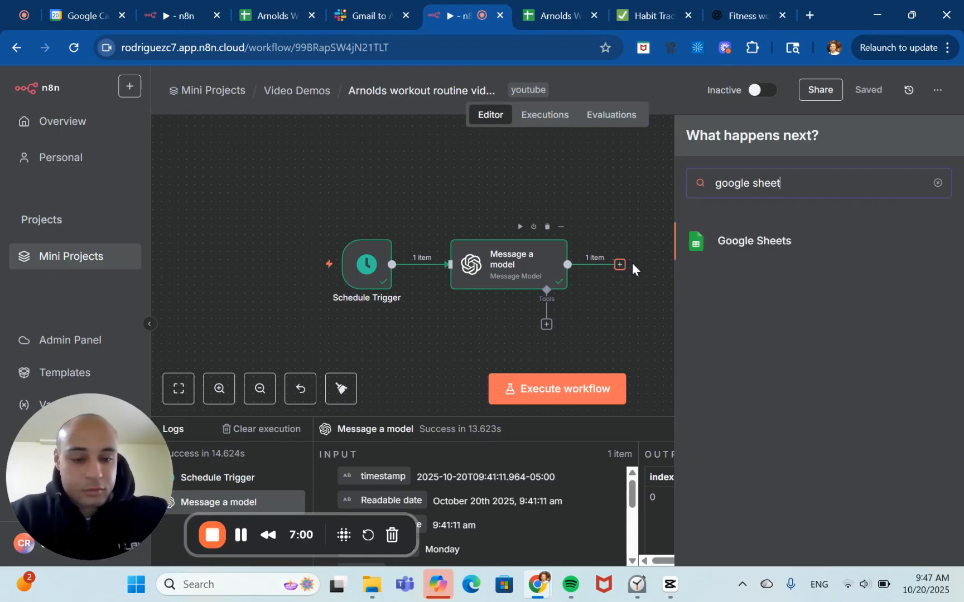
click(760, 244)
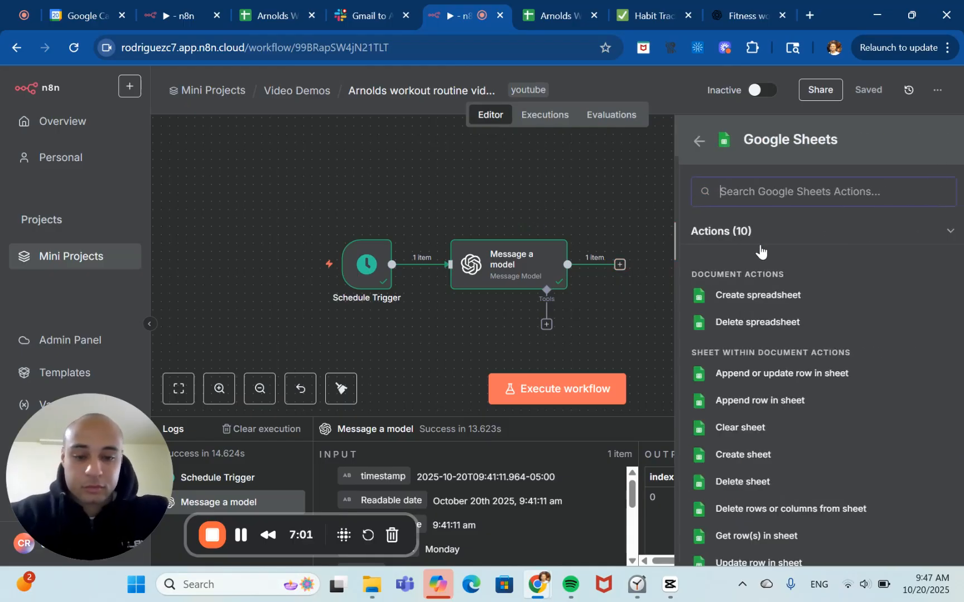
click(840, 374)
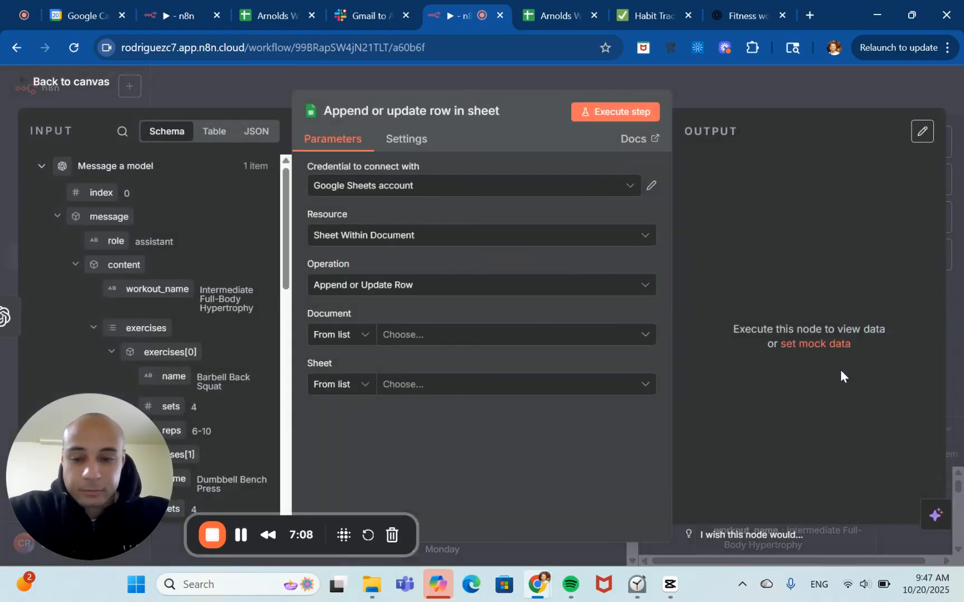
click(550, 245)
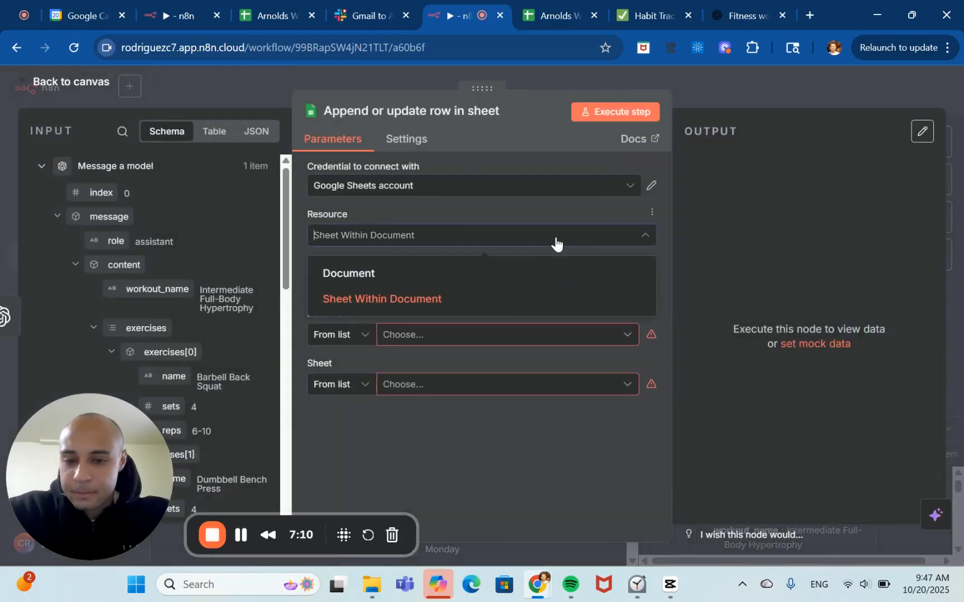
click(550, 246)
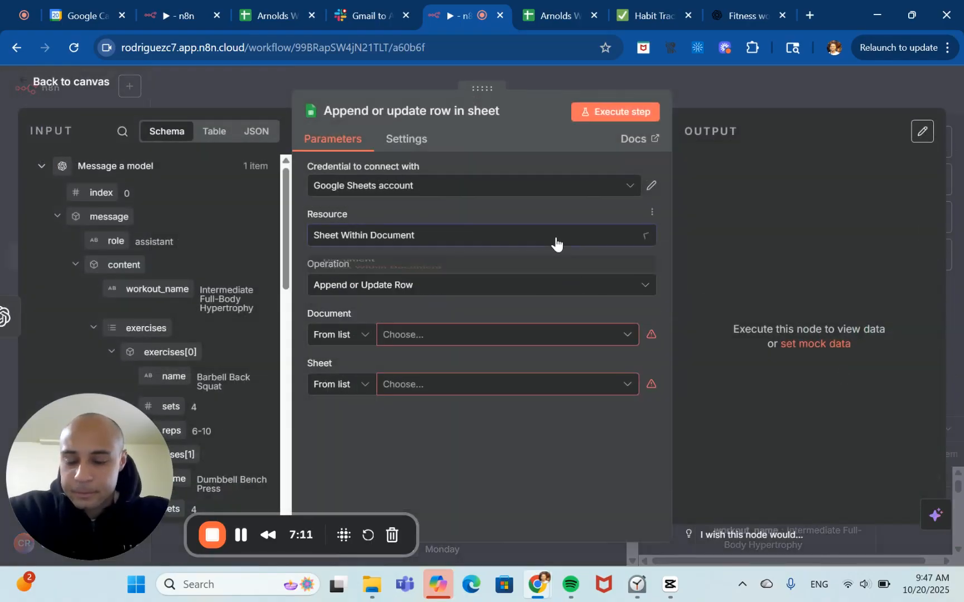
Choose the Arnolds Workout Video Demo spreadsheet as the document and Sheet1 as the sheet.
click(580, 334)
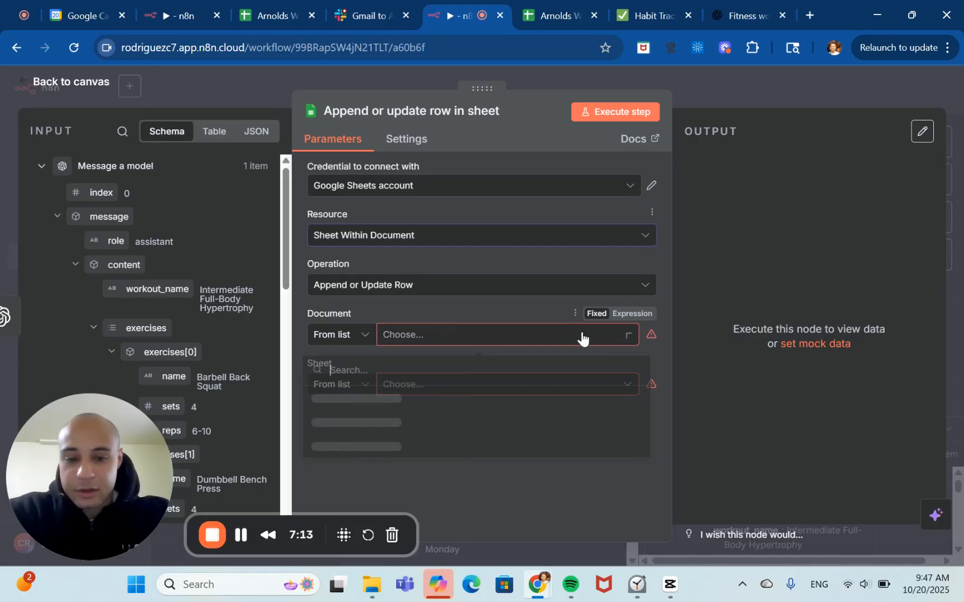
click(348, 335)
click(349, 336)
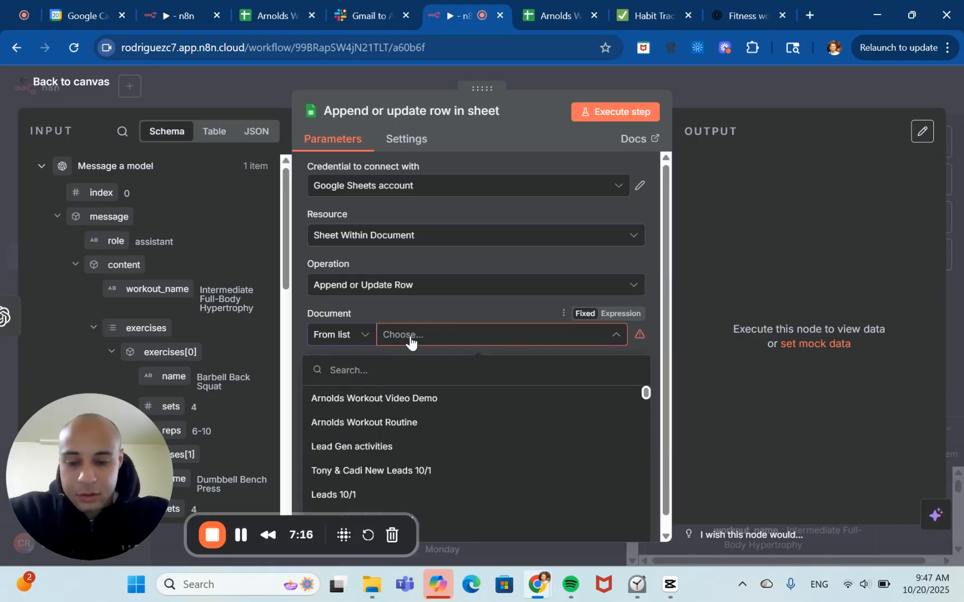
scroll(489, 412, down, 1)
scroll(489, 412, up, 1)
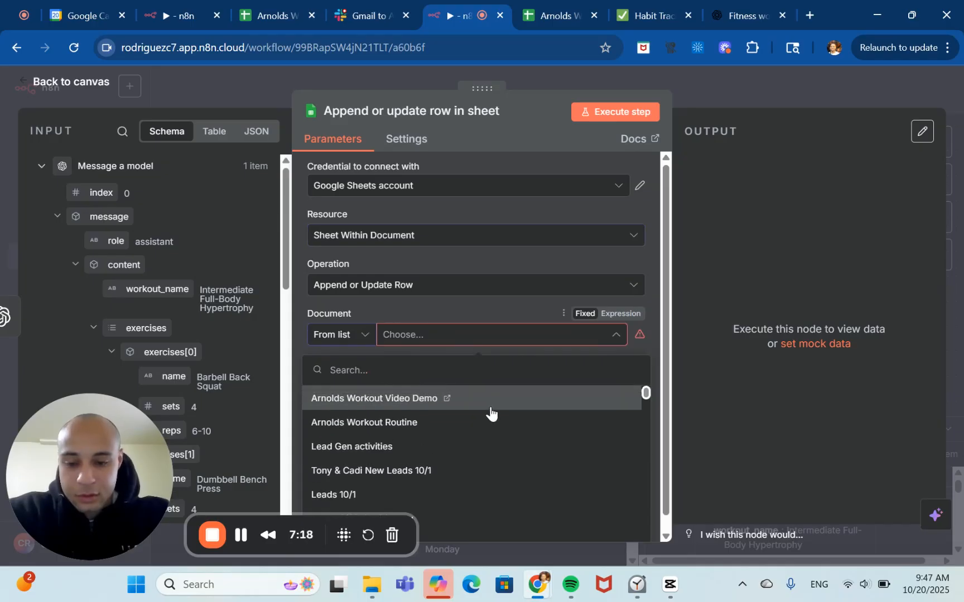
click(421, 398)
click(443, 385)
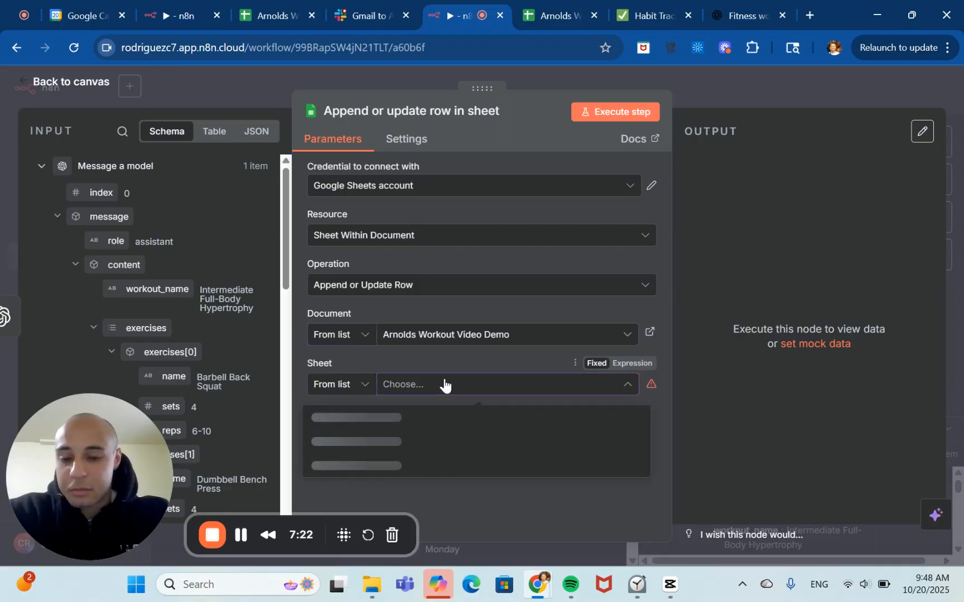
click(392, 428)
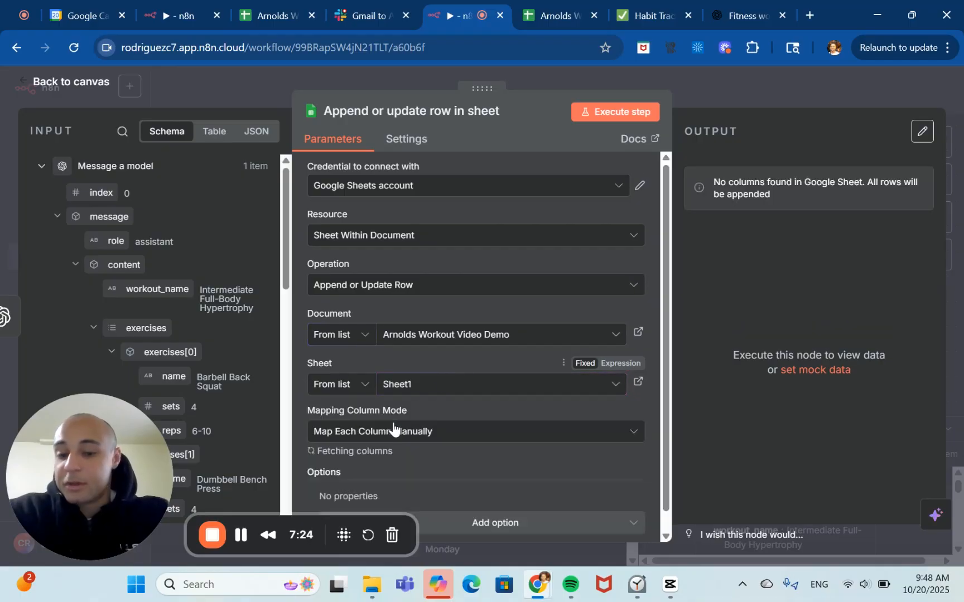
Set the Date column value to the expression {{new Date().toLocaleDateString('en-US')}}.
scroll(452, 428, down, 1)
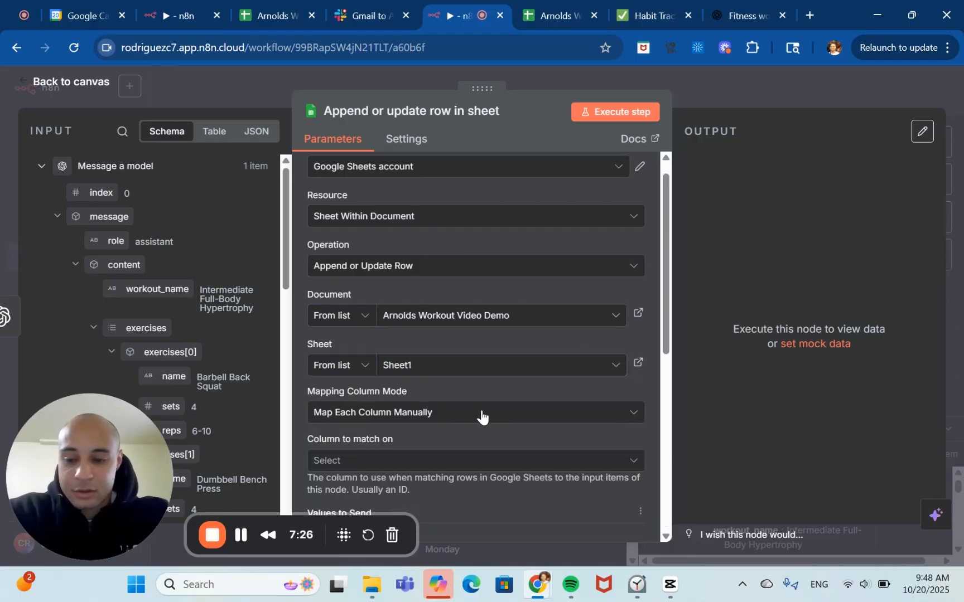
scroll(481, 412, down, 5)
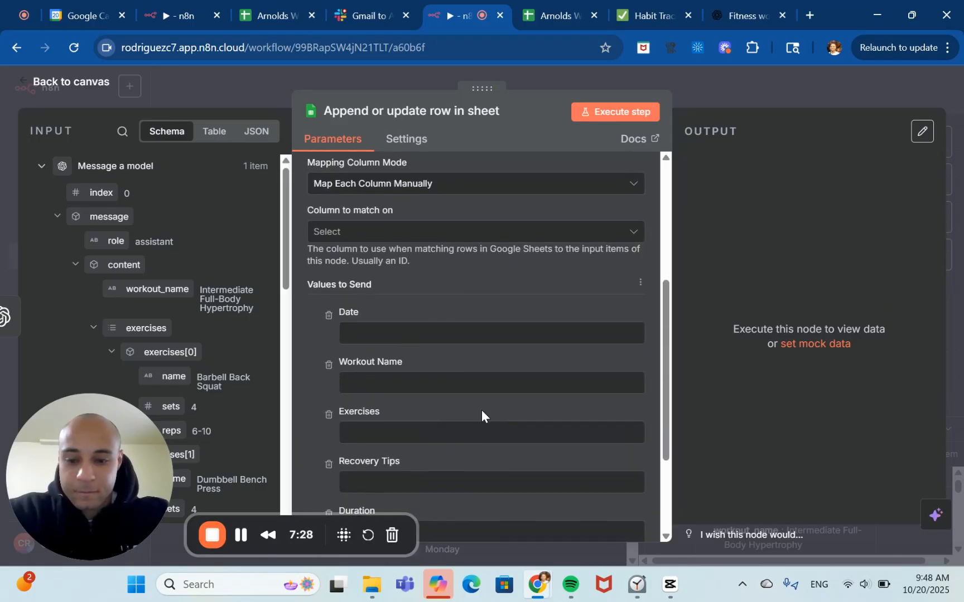
scroll(481, 415, down, 2)
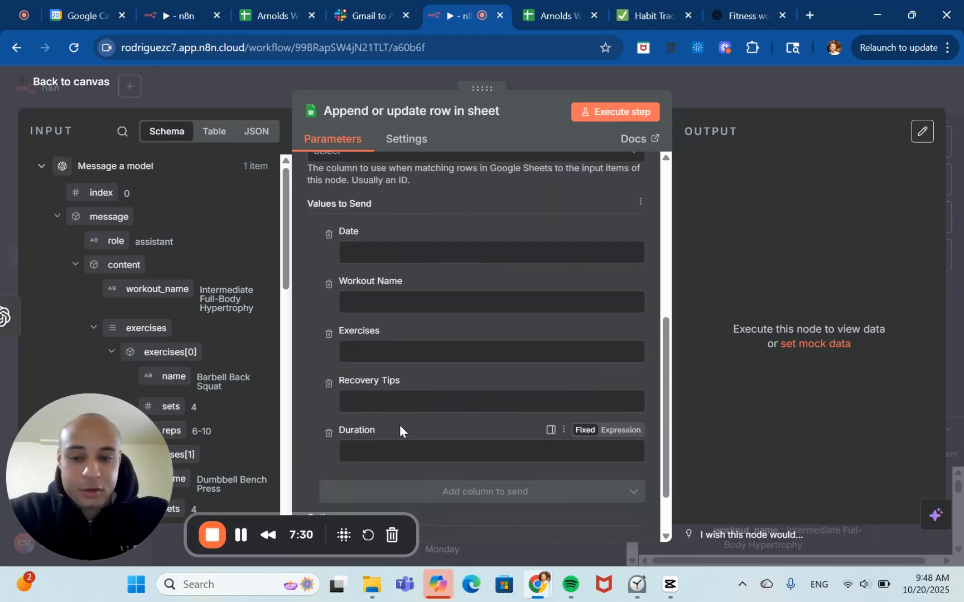
scroll(399, 425, down, 1)
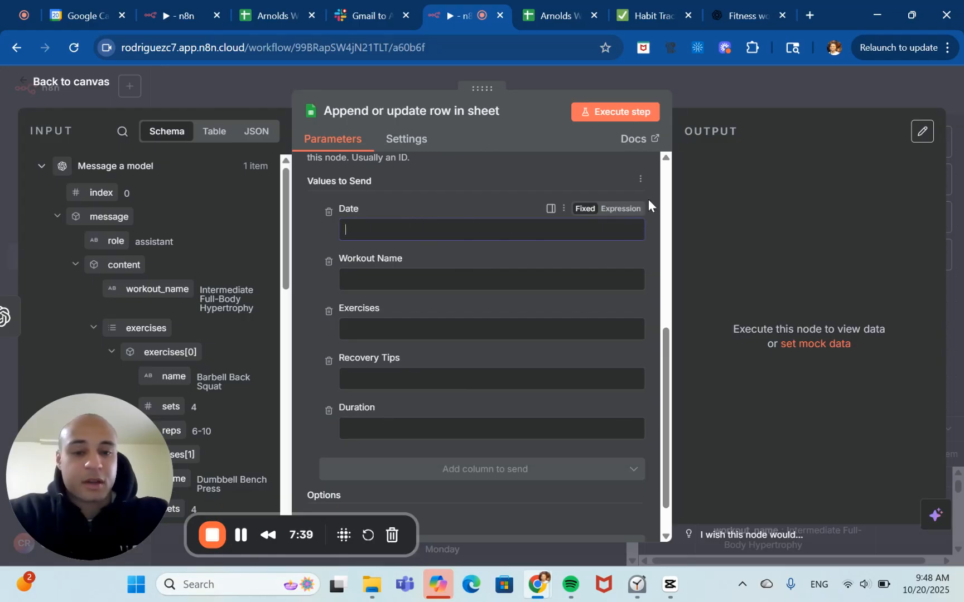
click(620, 209)
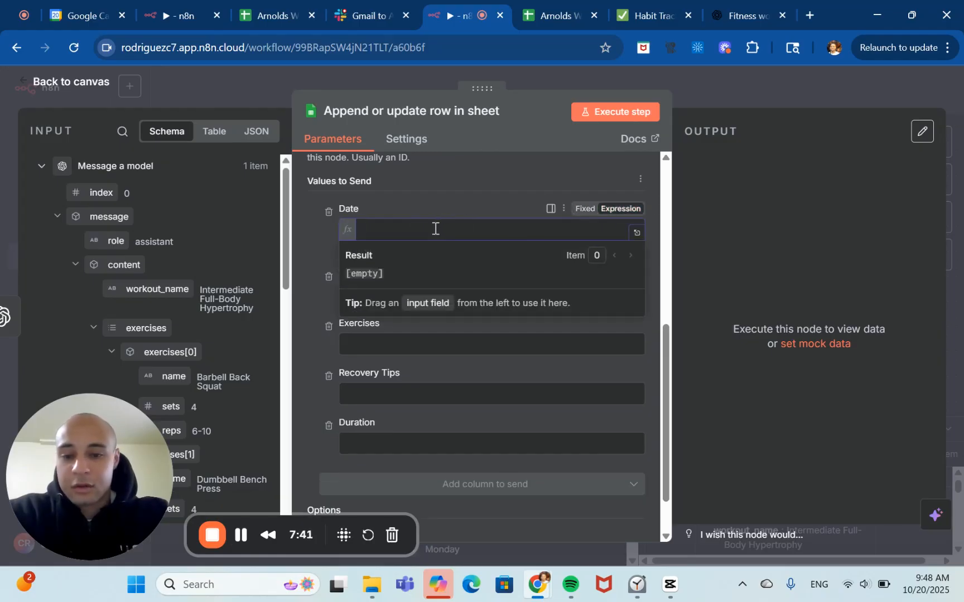
text({{ )
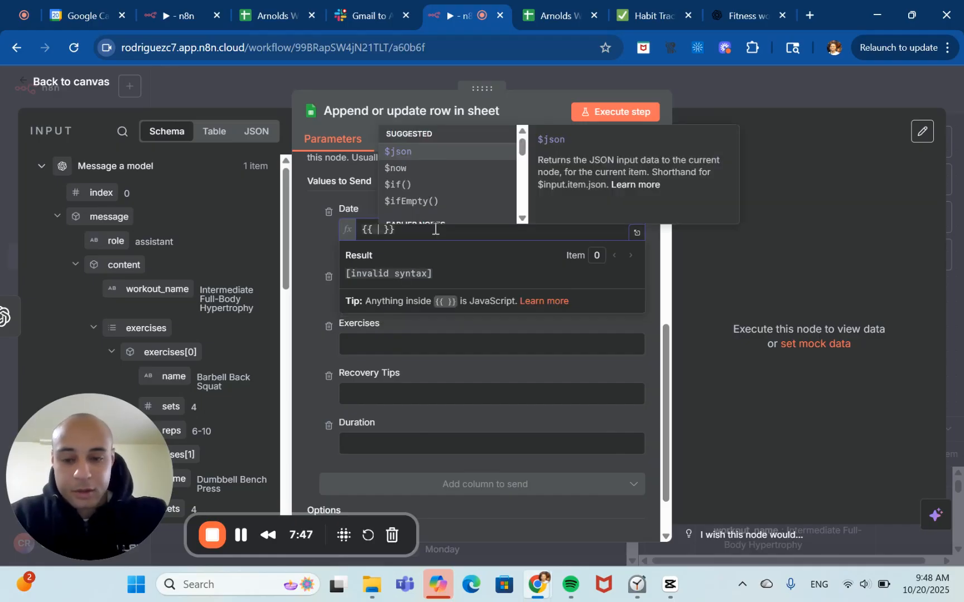
text(new)
key(BackSpace)
key(BackSpace)
key(BackSpace)
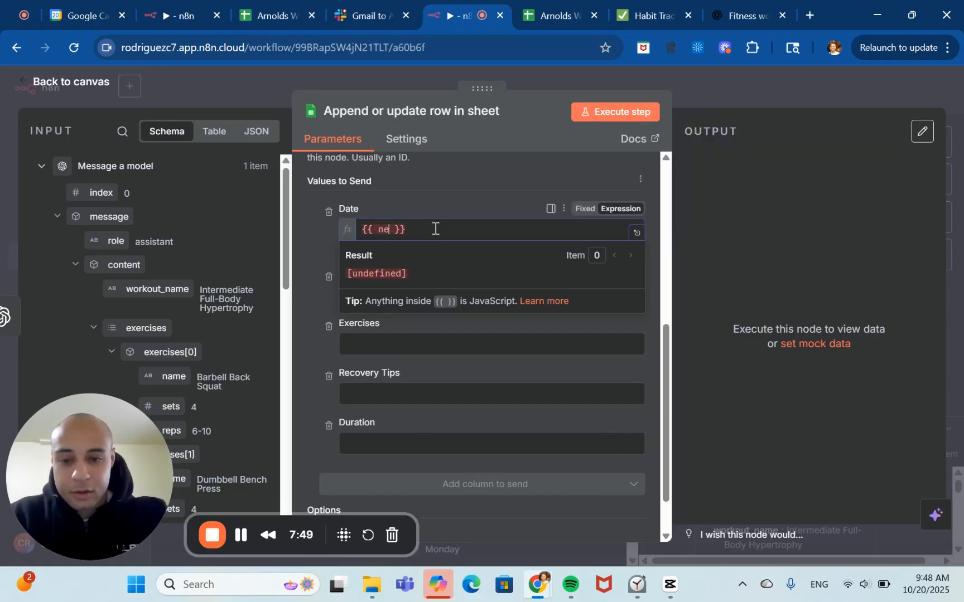
click(241, 535)
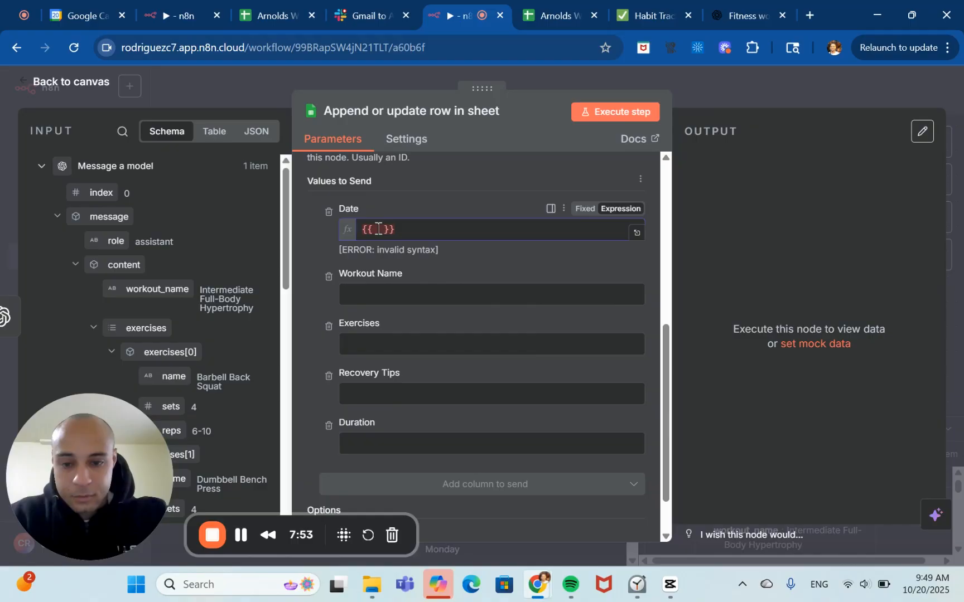
click(379, 229)
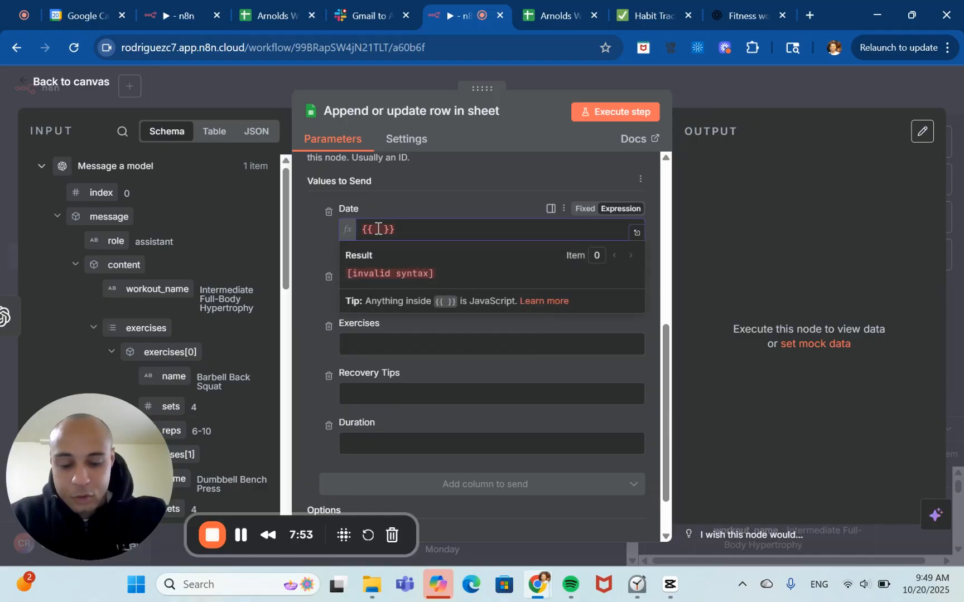
text(new)
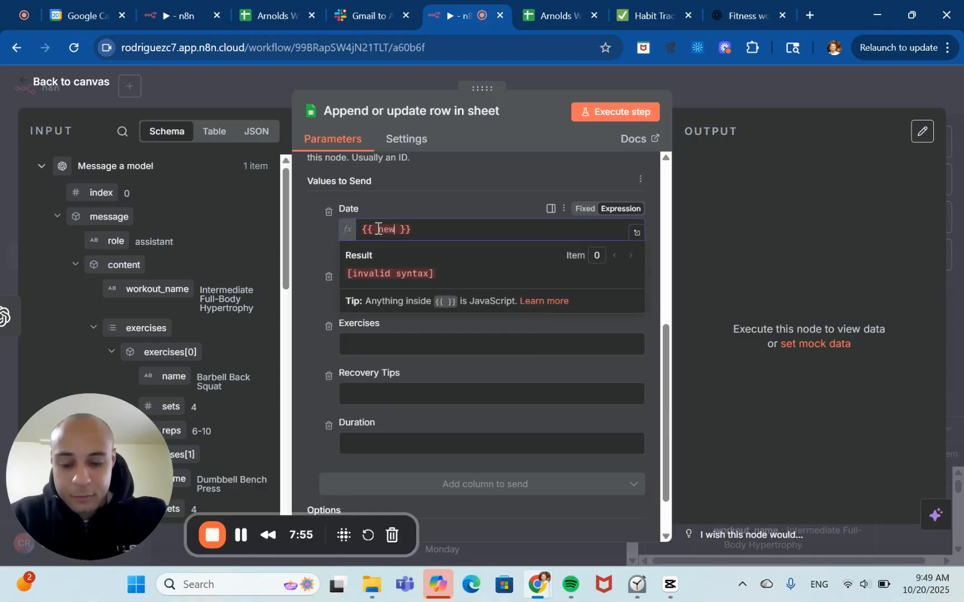
text( da)
key(BackSpace)
key(BackSpace)
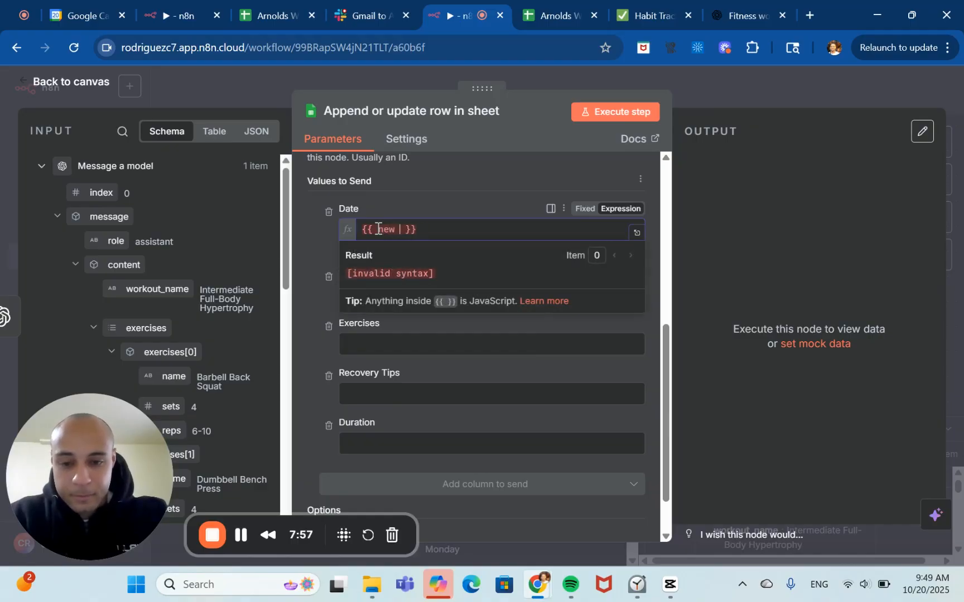
text(Date)
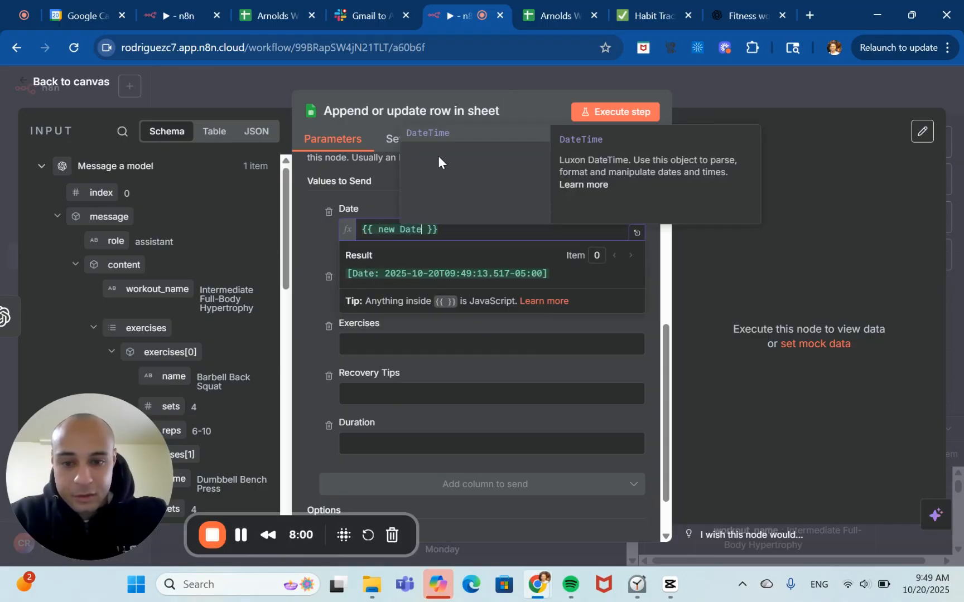
text(())
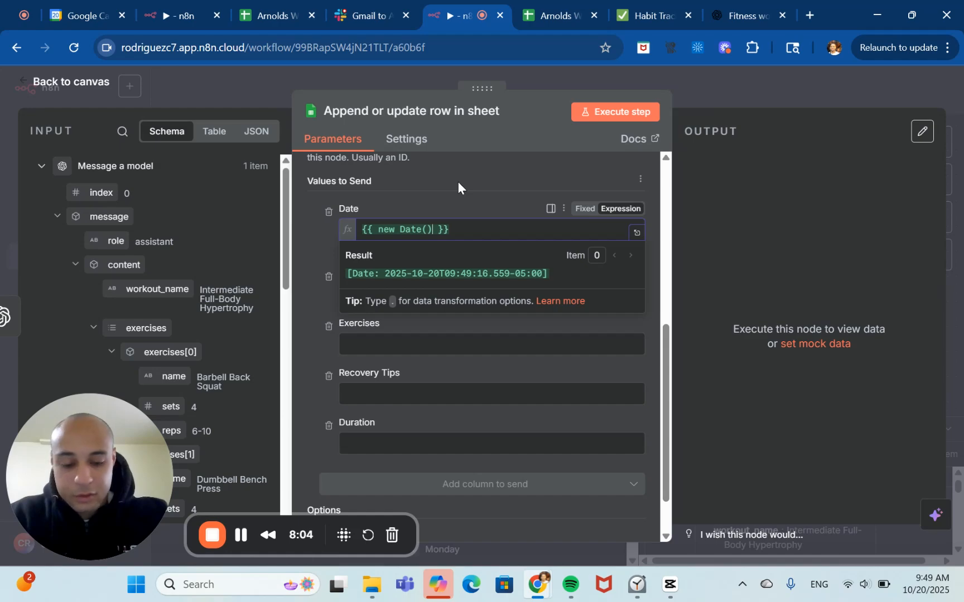
text(.)
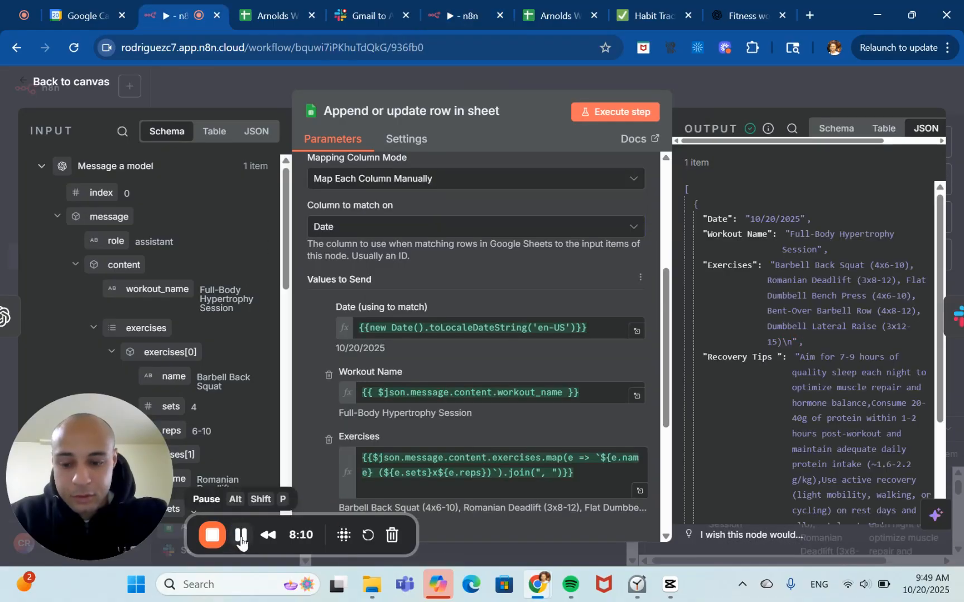
text(ToLo)
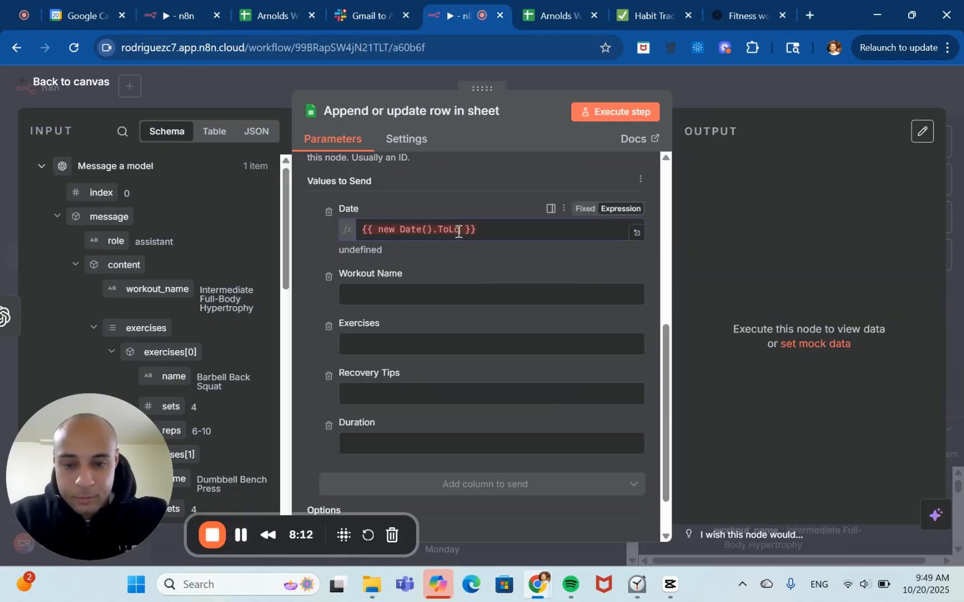
click(458, 230)
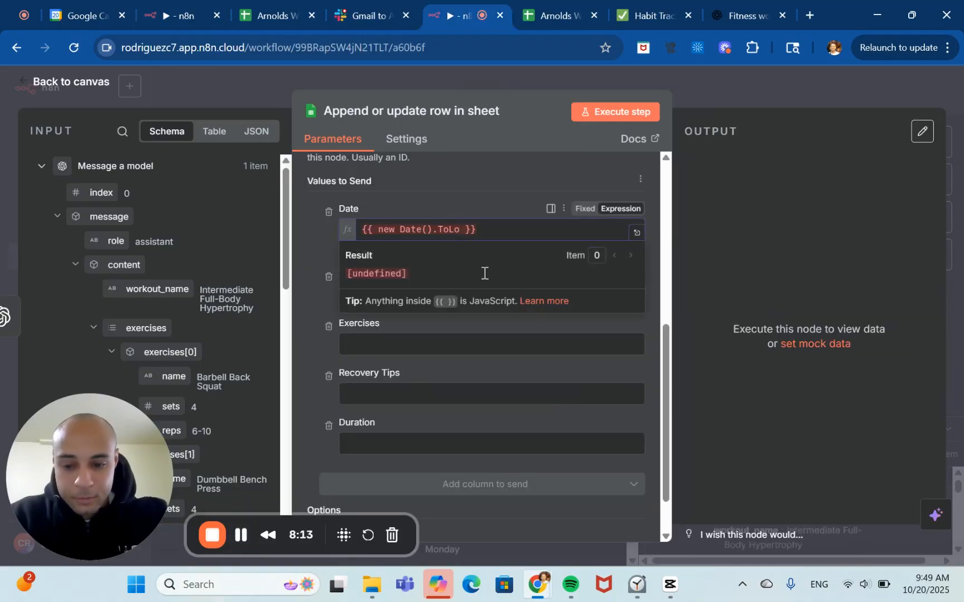
text(calDate)
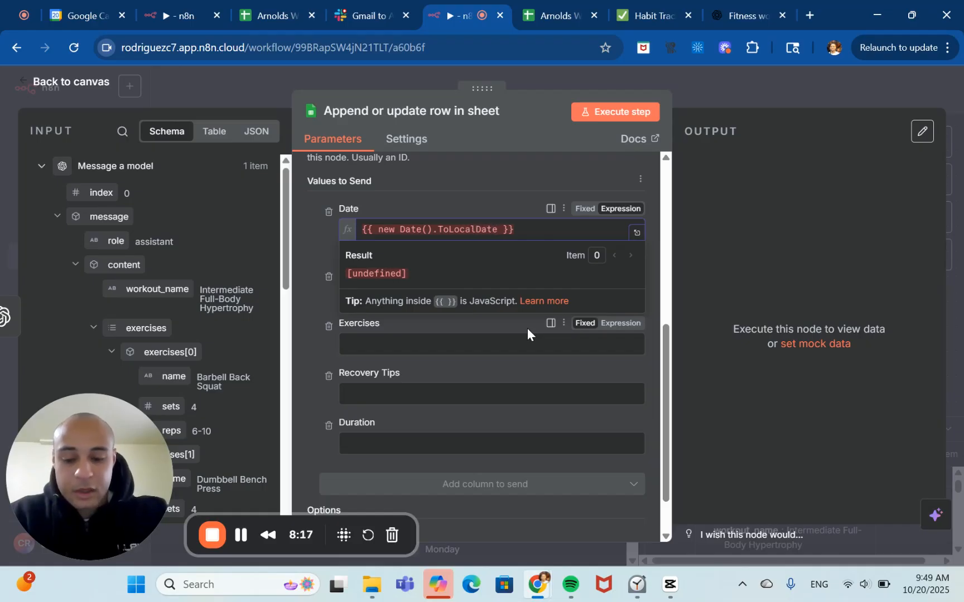
text(Dtring)
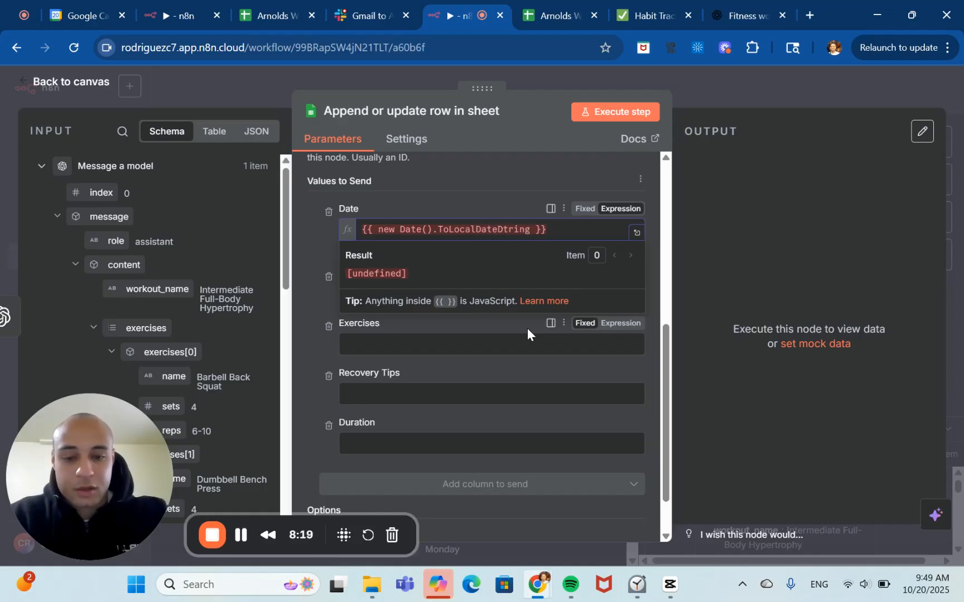
key(BackSpace)
key(BackSpace)
key(BackSpace)
key(BackSpace)
key(BackSpace)
key(BackSpace)
text(Stri)
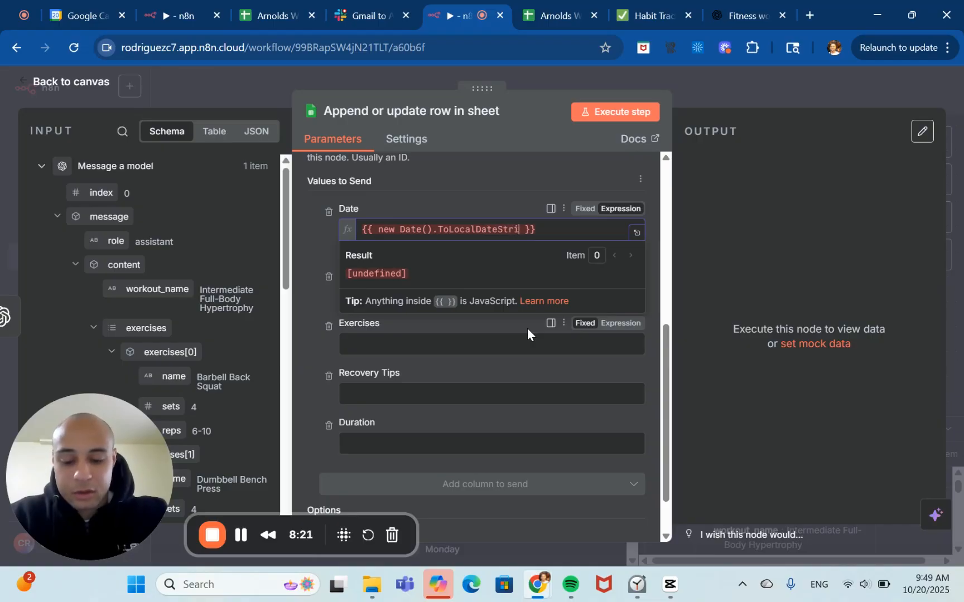
text(ng)
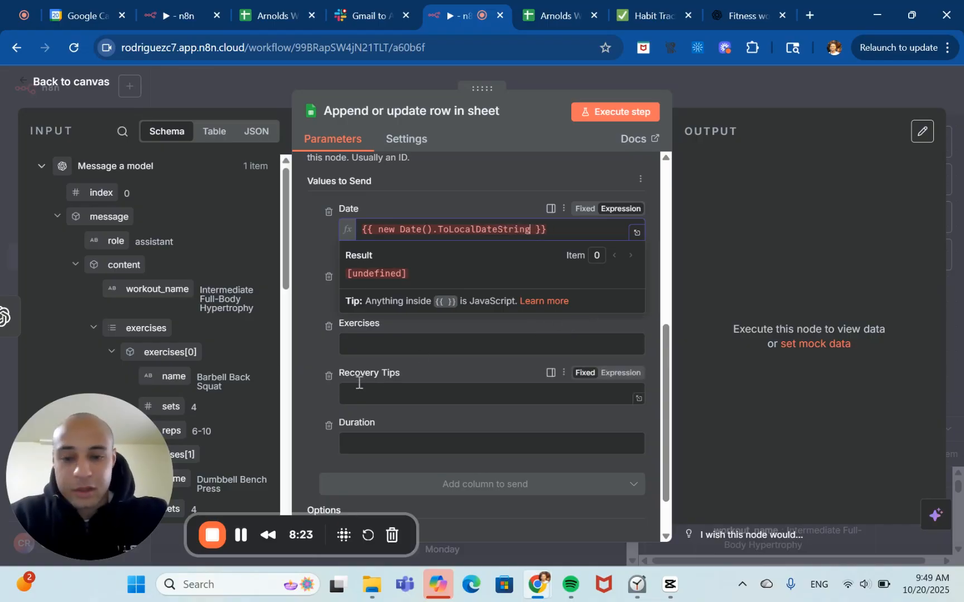
text(('en'))
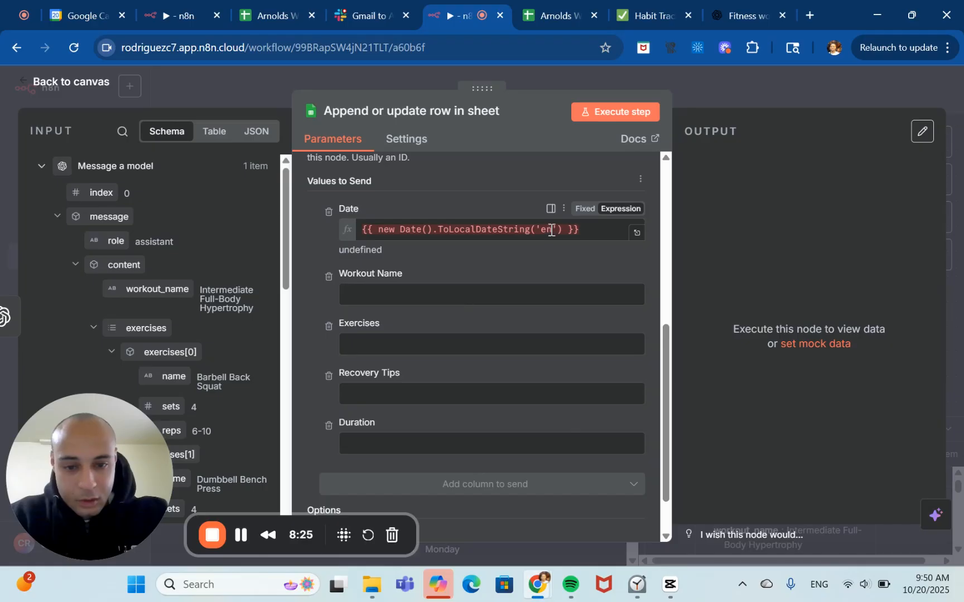
click(551, 230)
text(-us)
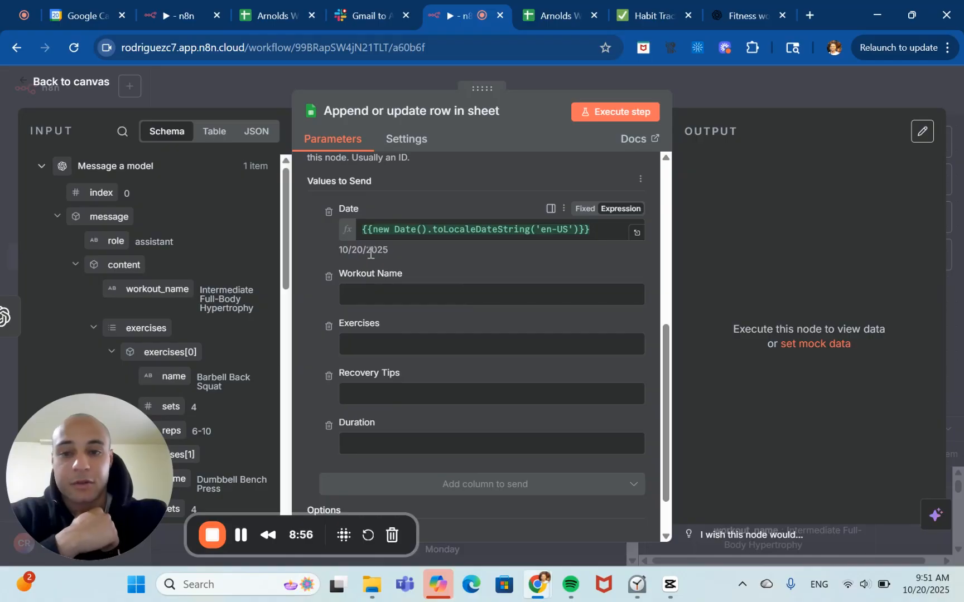
Inspect the date format in the existing Arnolds Workout Routine spreadsheet, then return to the n8n node.
click(258, 10)
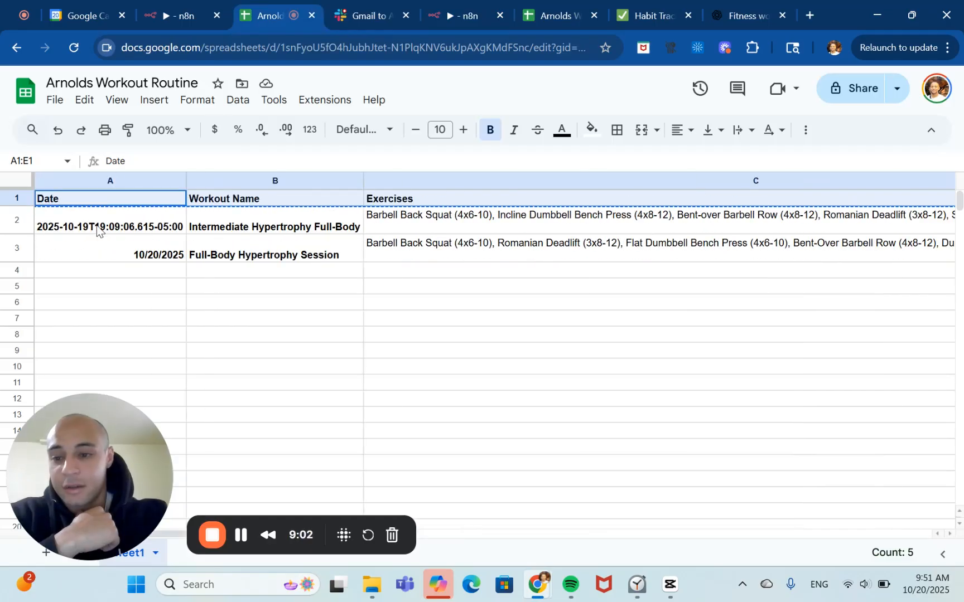
click(97, 229)
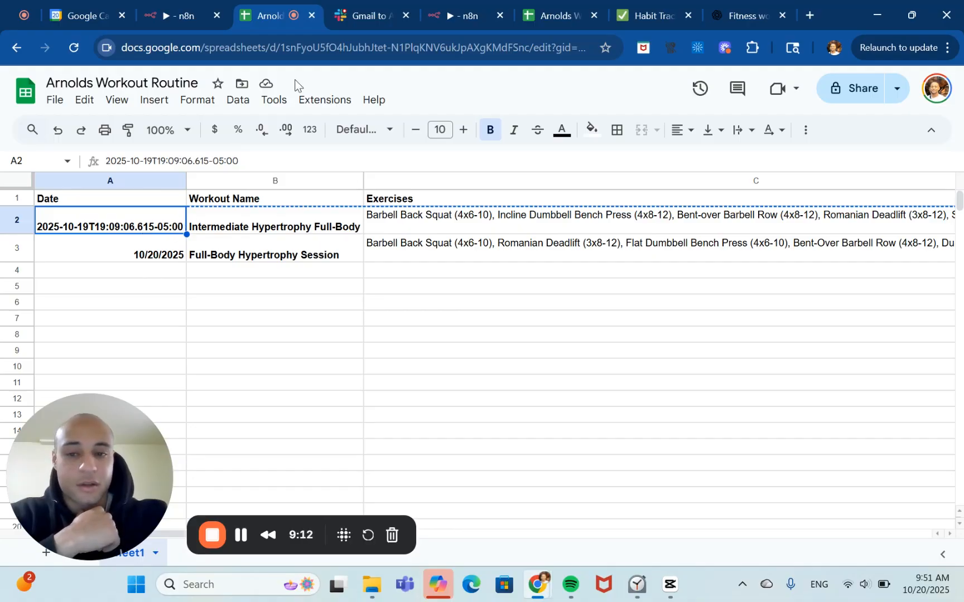
click(462, 16)
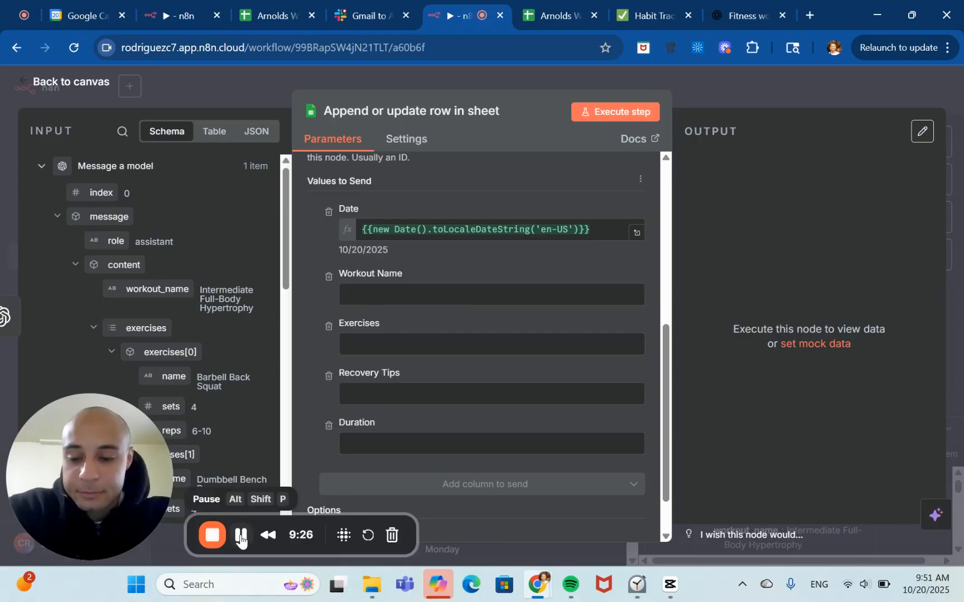
Set the Workout Name column value to the expression {{$json.message.content.workout_name}}.
click(418, 299)
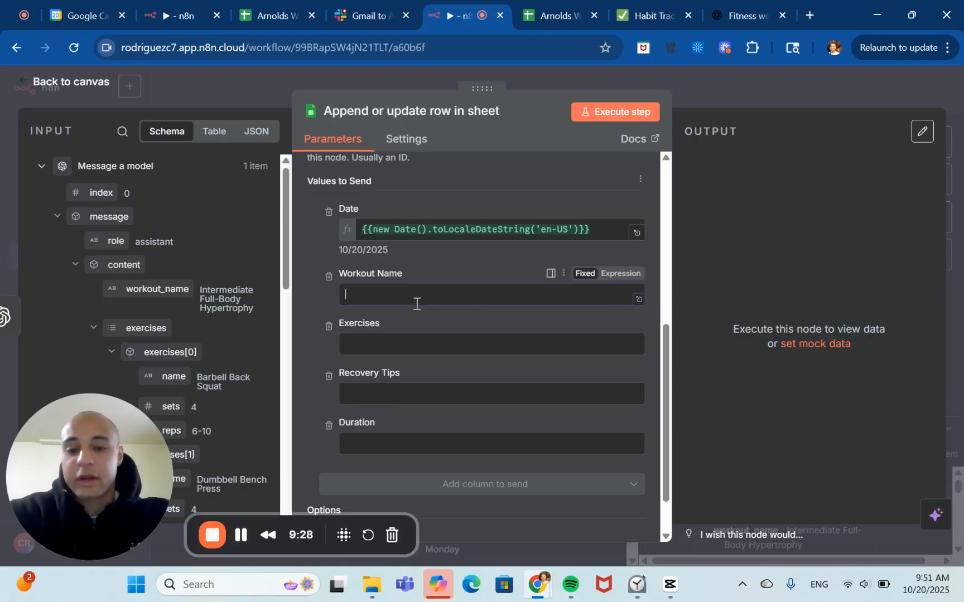
click(623, 274)
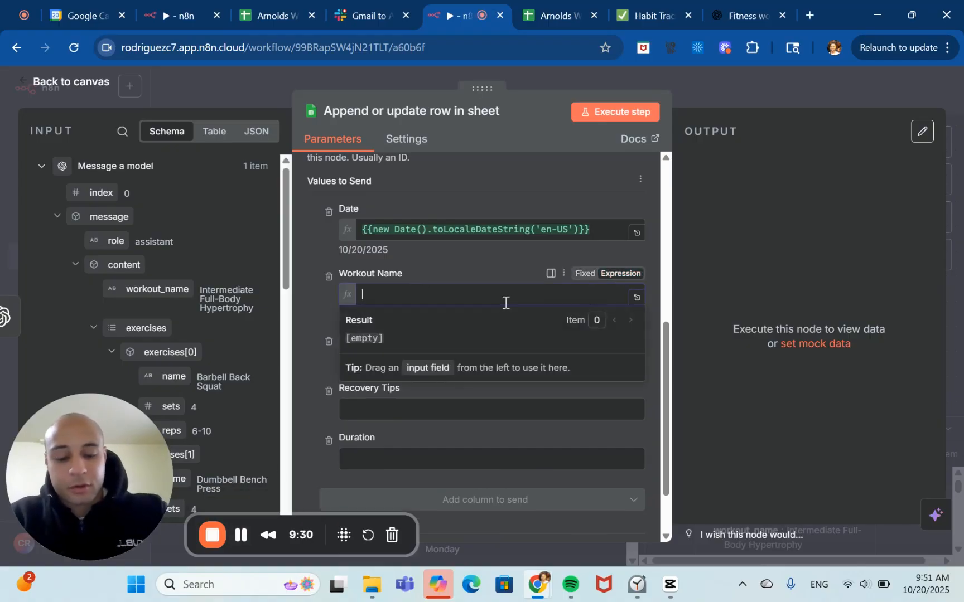
text({{)
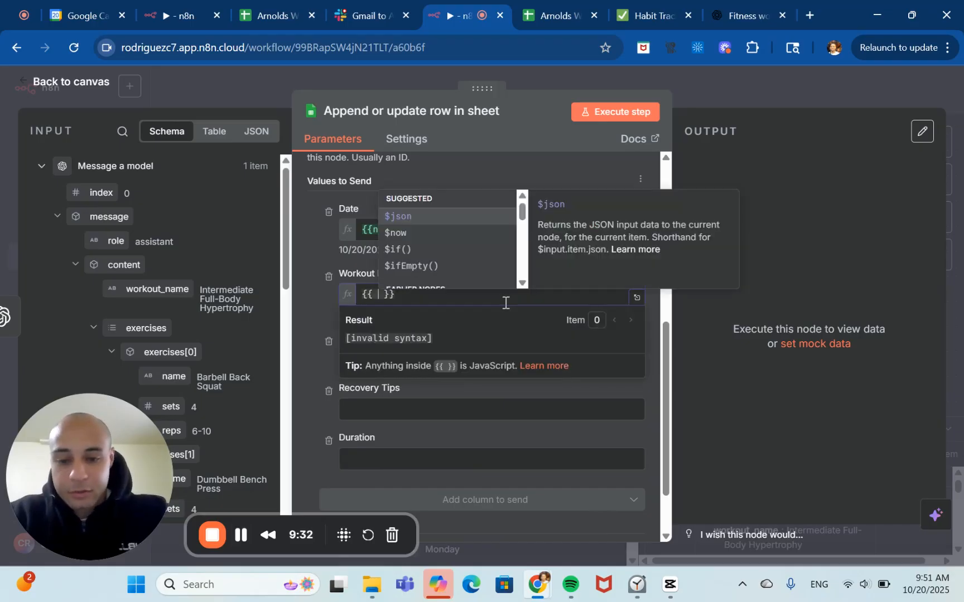
key(Return)
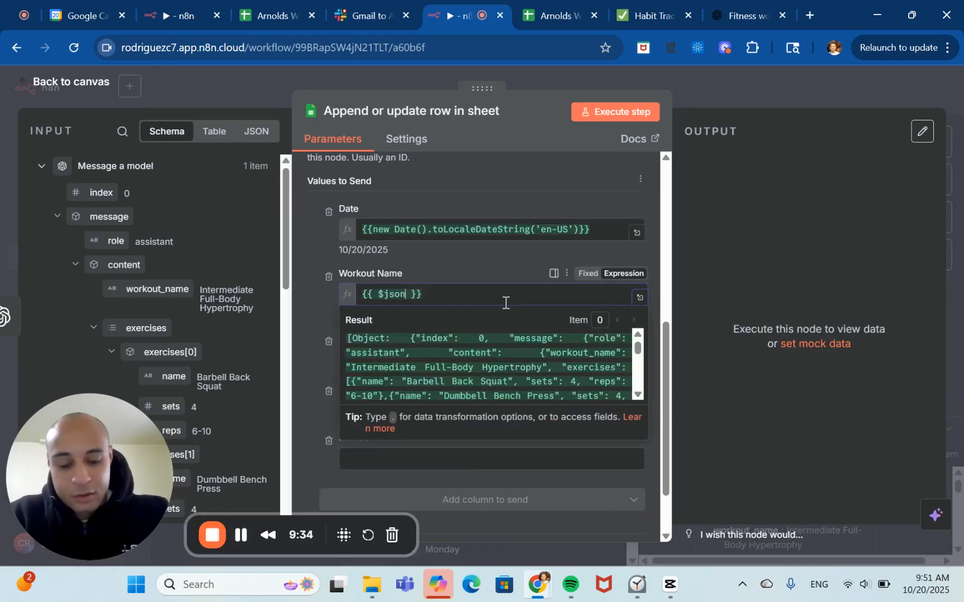
text(.)
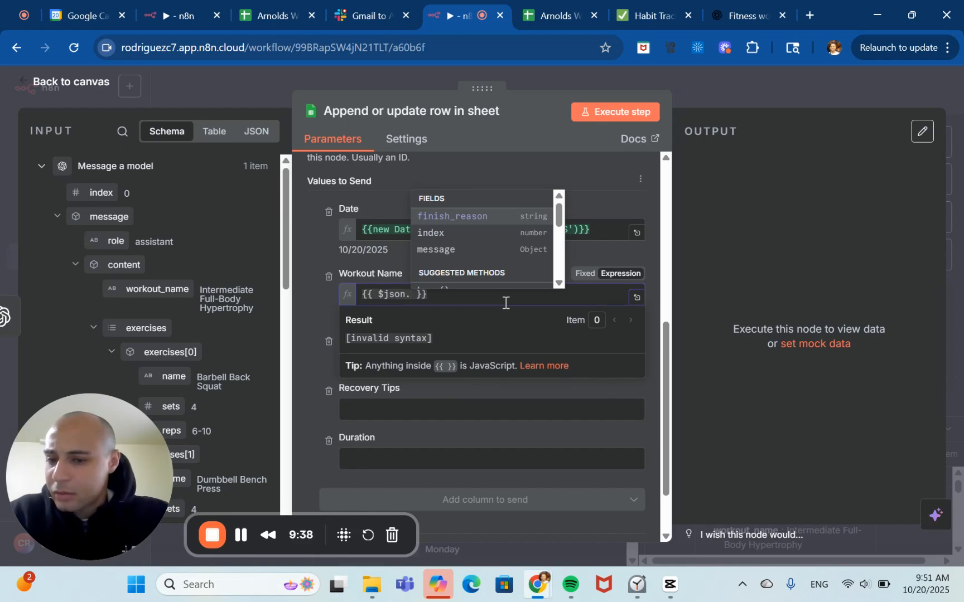
key(Down)
key(Down)
key(Up)
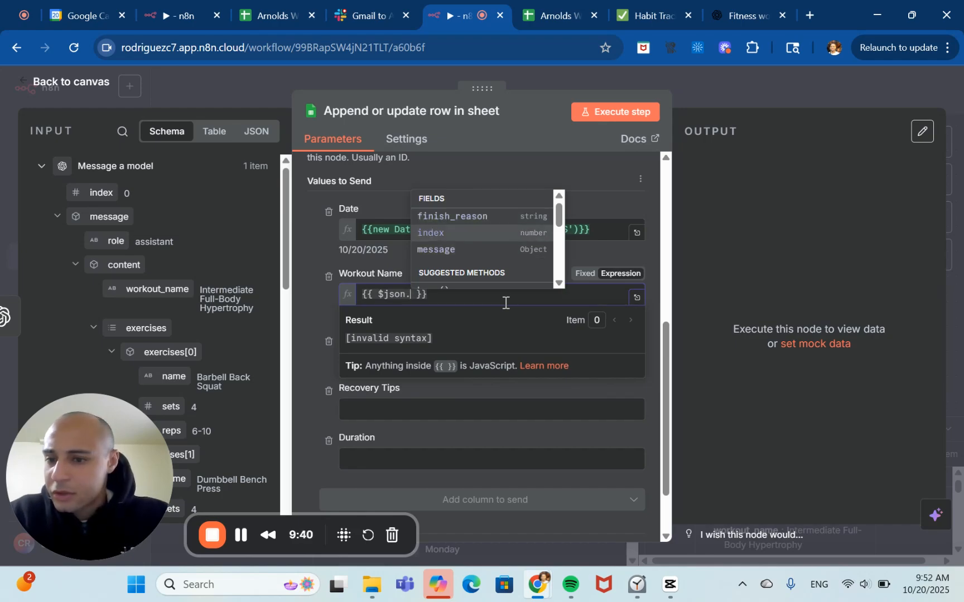
key(Down)
key(Return)
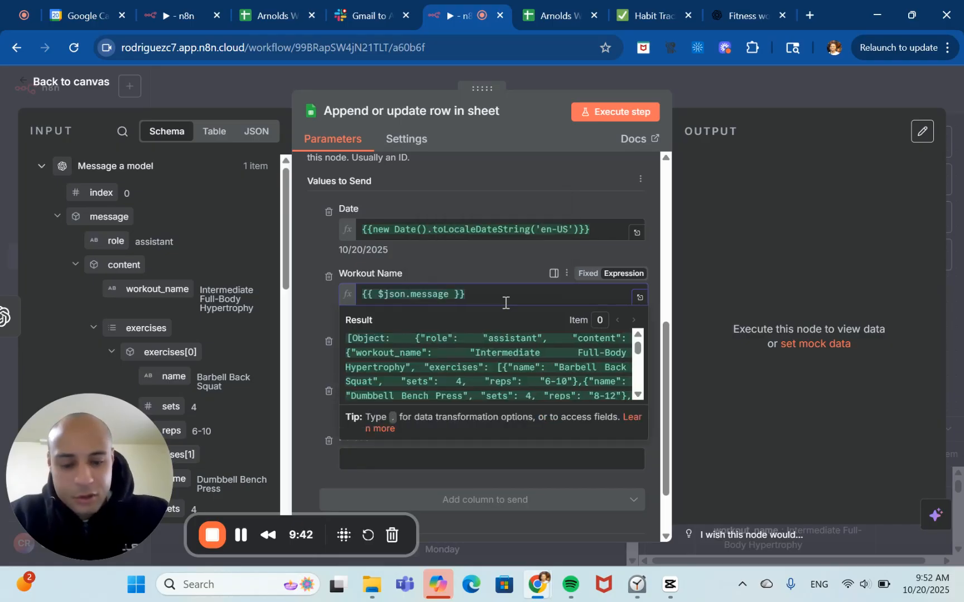
text(.)
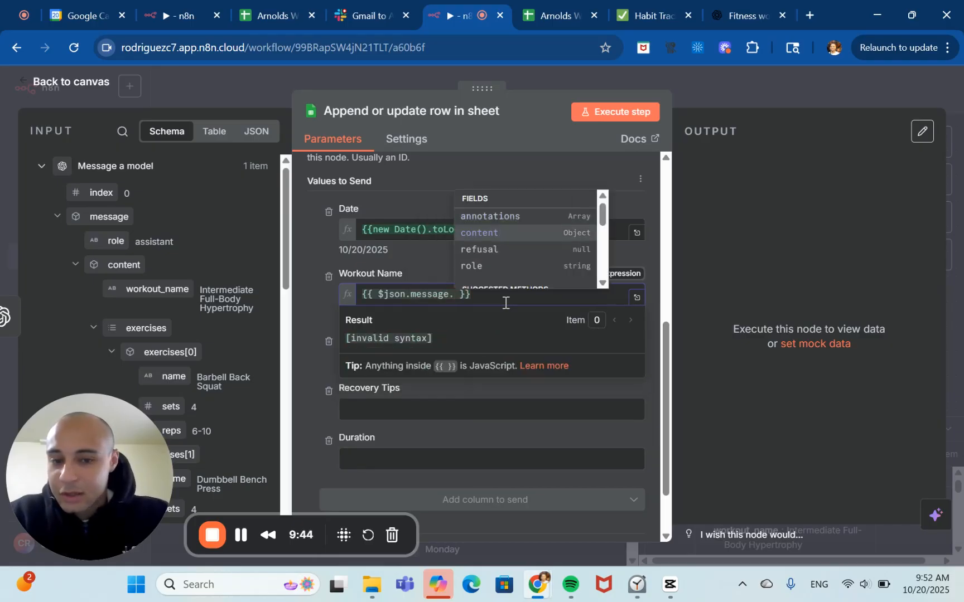
key(Return)
text(.)
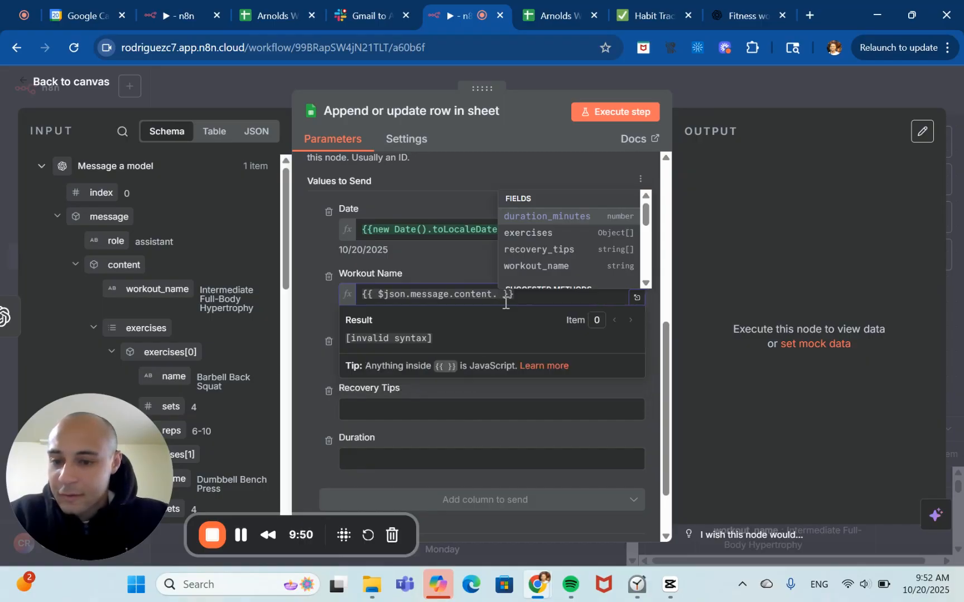
key(Down)
key(Down)
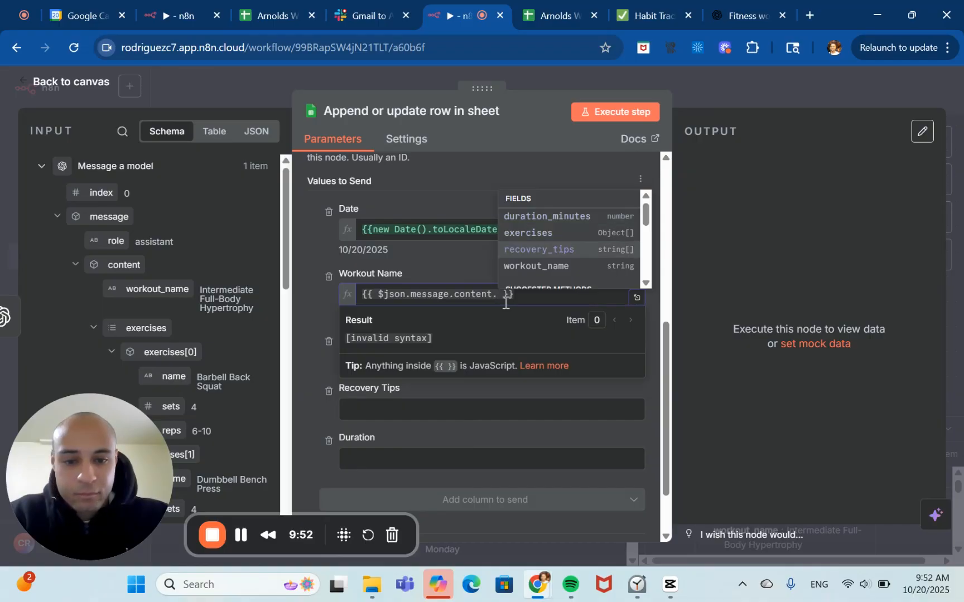
key(Down)
key(Return)
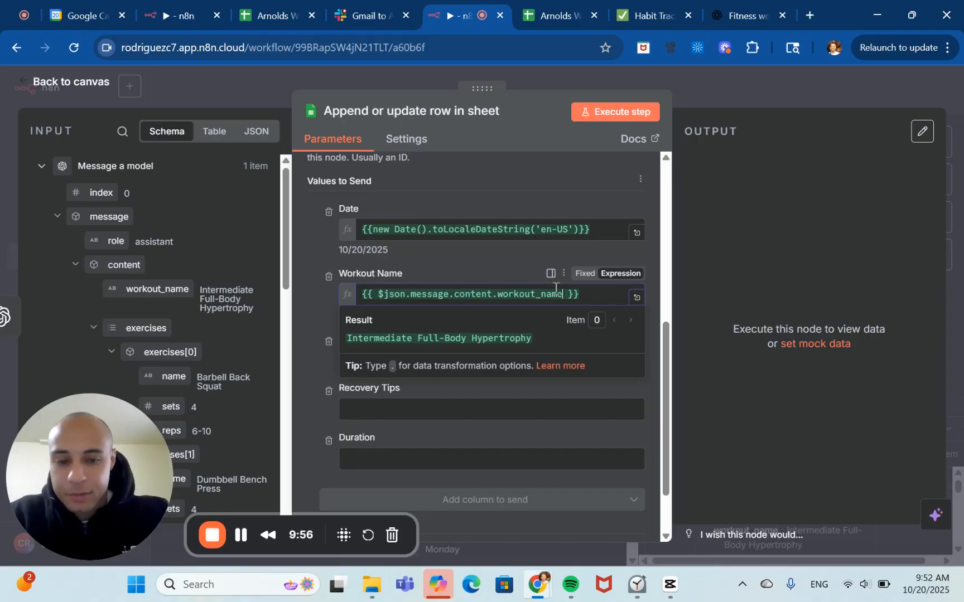
click(570, 297)
key(BackSpace)
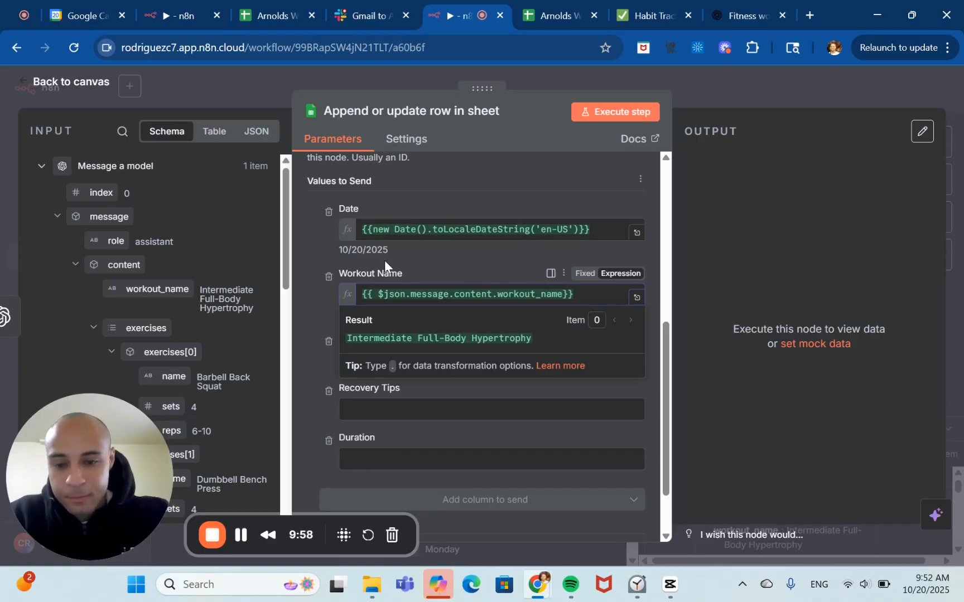
click(379, 294)
key(BackSpace)
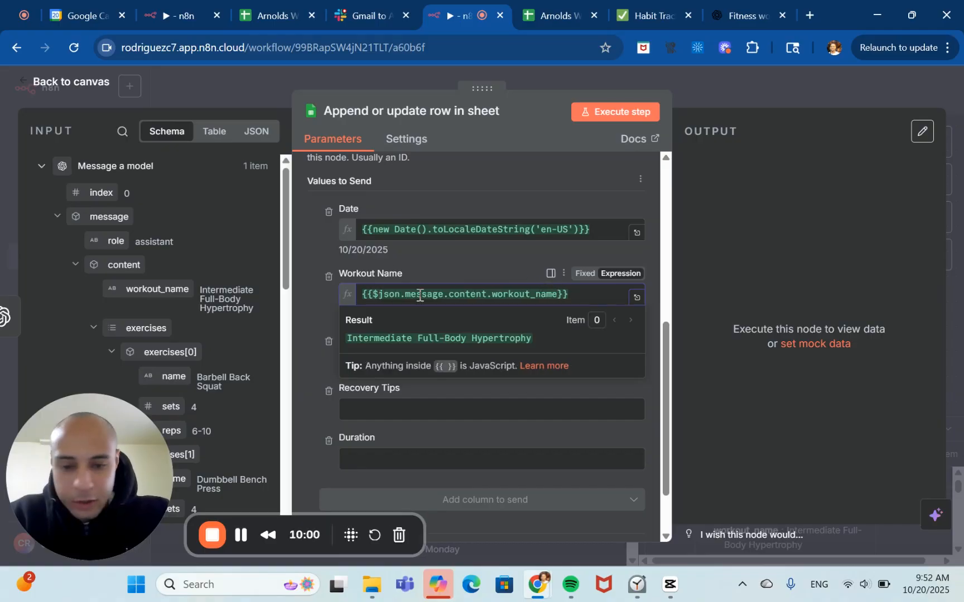
click(483, 260)
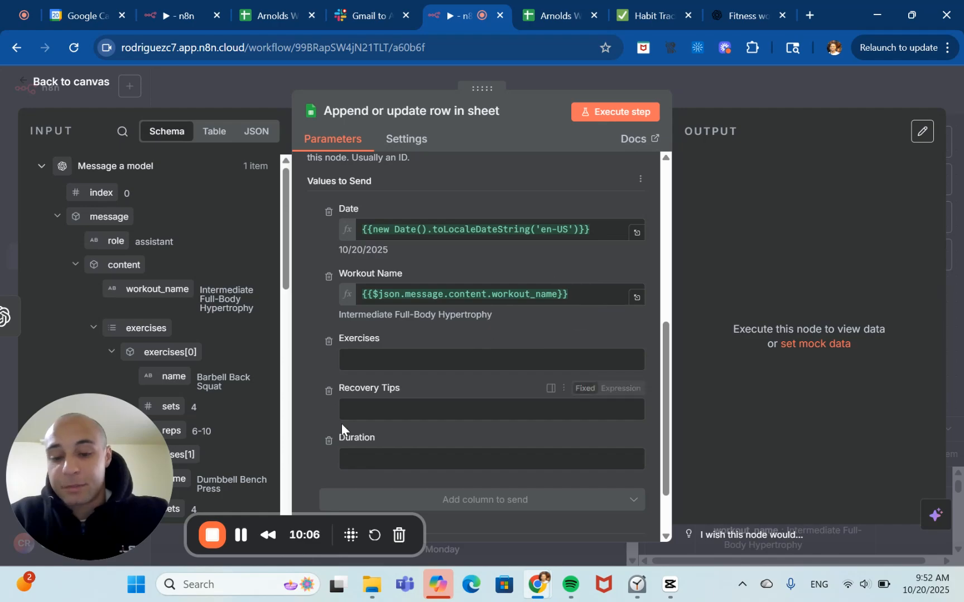
Set the Exercises column value to the expression {{$json.message.content.exercises.map(item => item)}}.
scroll(348, 394, down, 1)
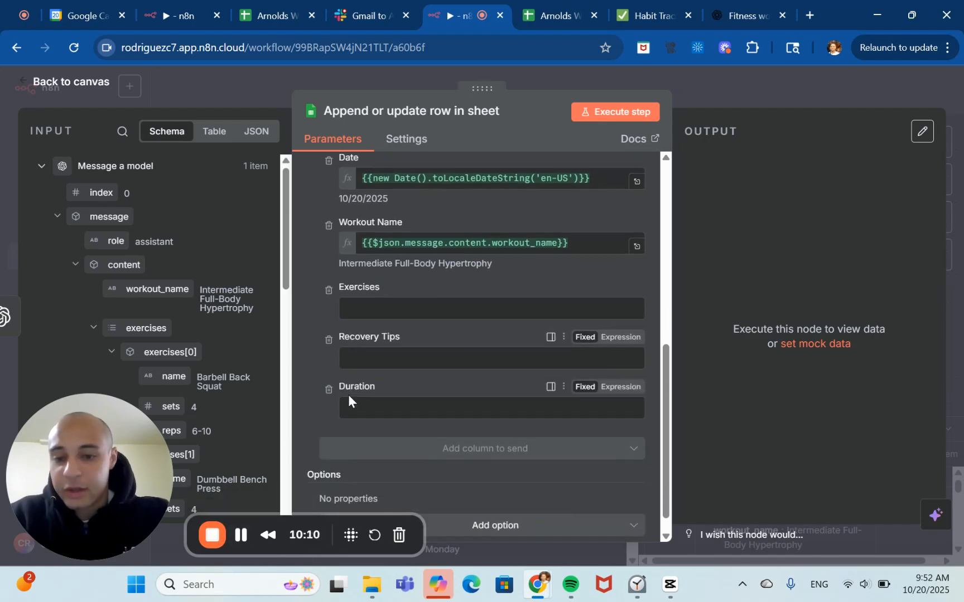
scroll(245, 377, down, 2)
scroll(245, 376, down, 2)
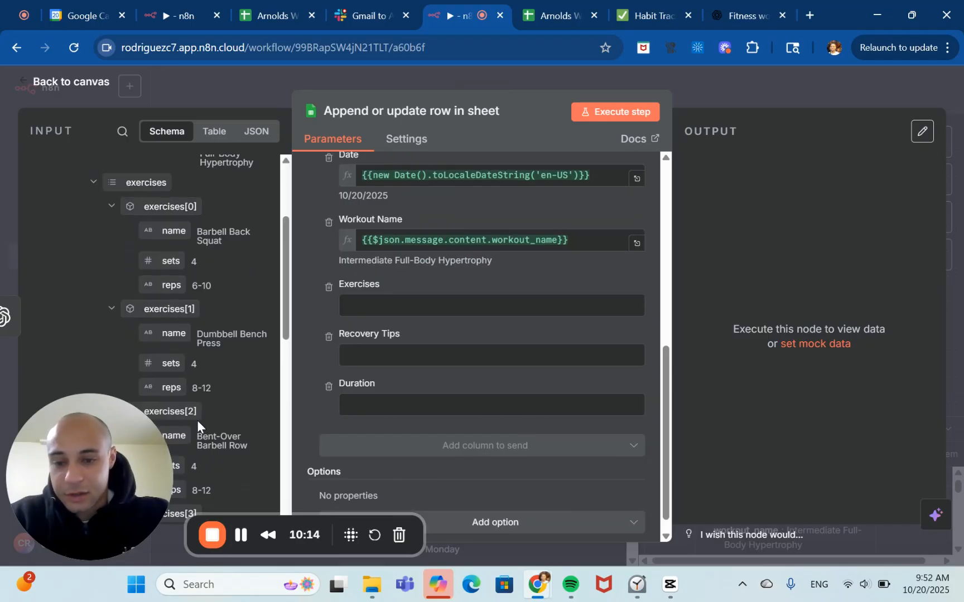
click(372, 301)
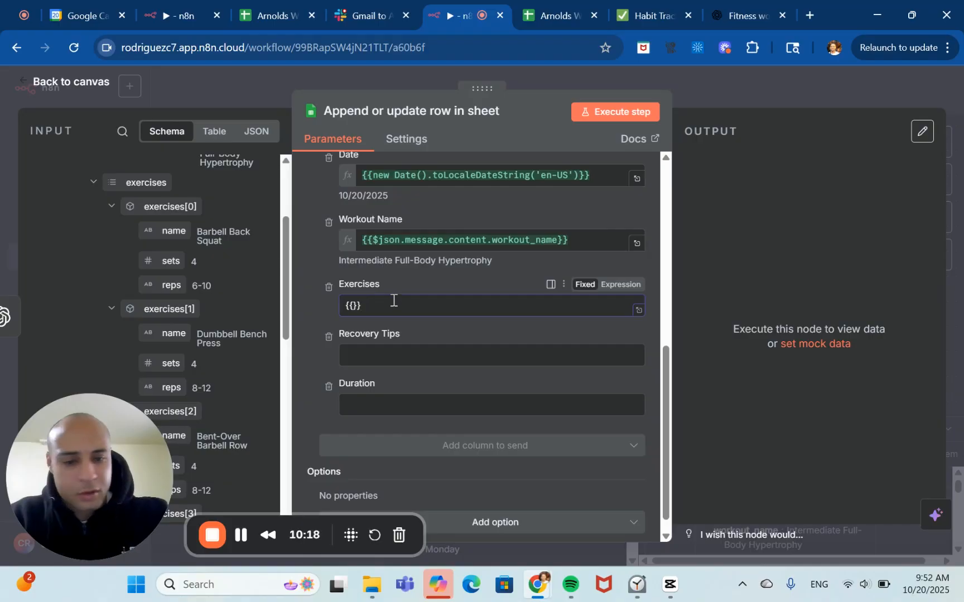
click(619, 284)
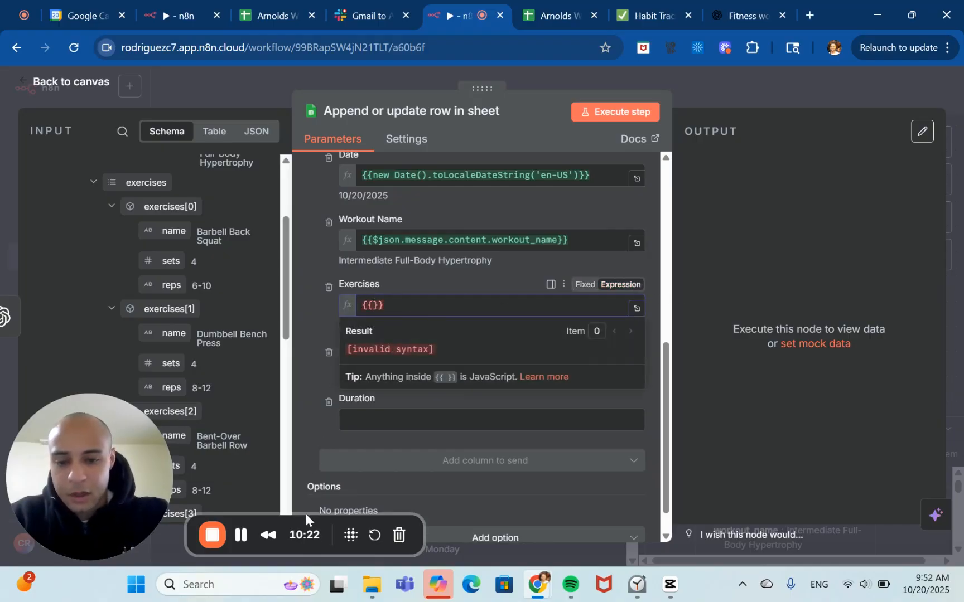
click(242, 537)
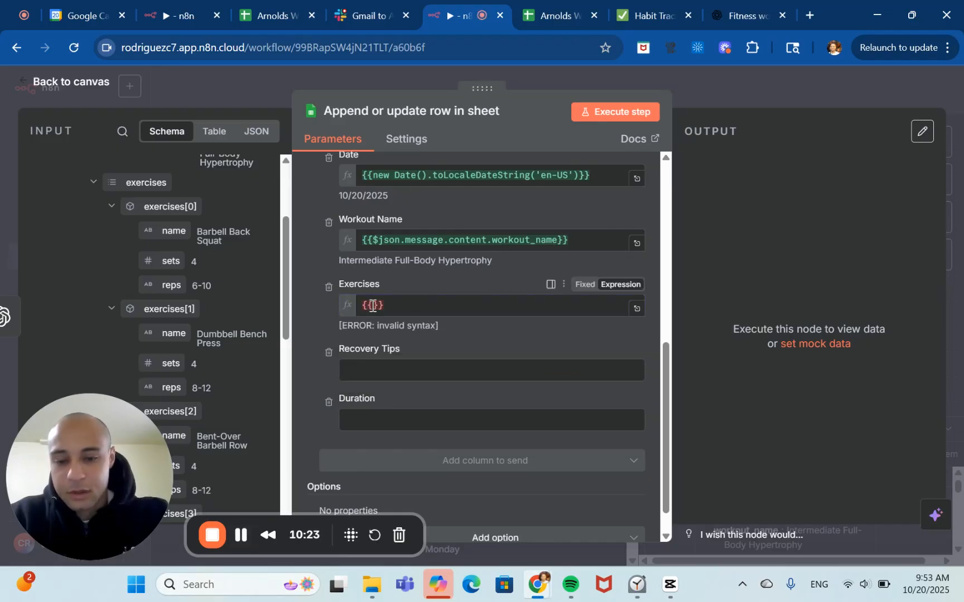
click(373, 305)
text($json.)
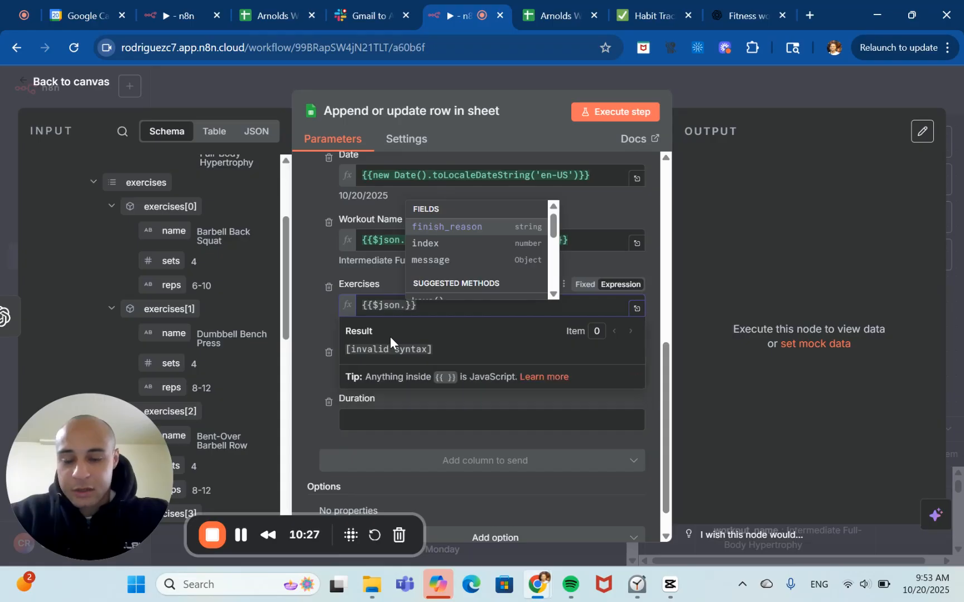
key(Down)
key(Down)
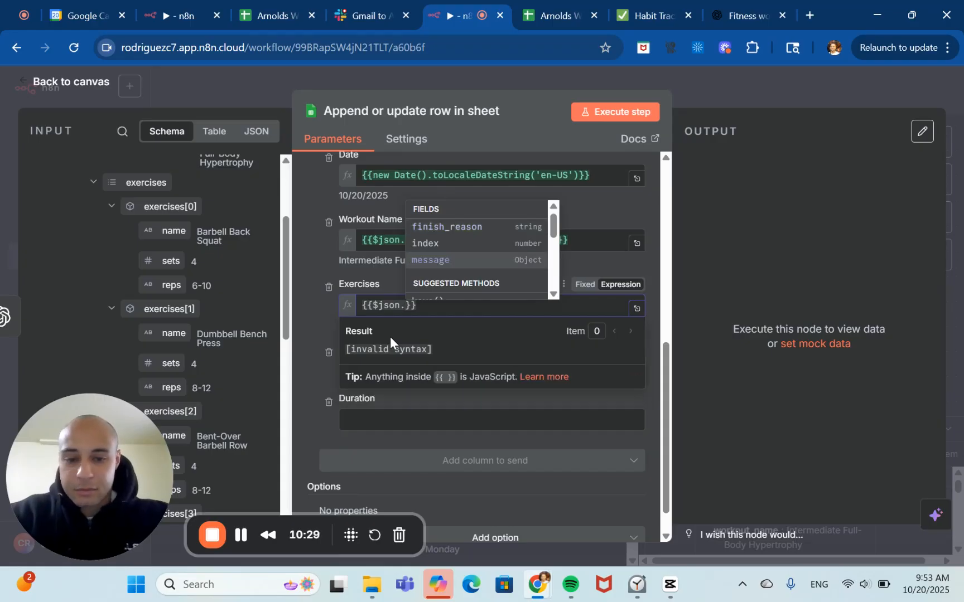
key(Return)
text(.)
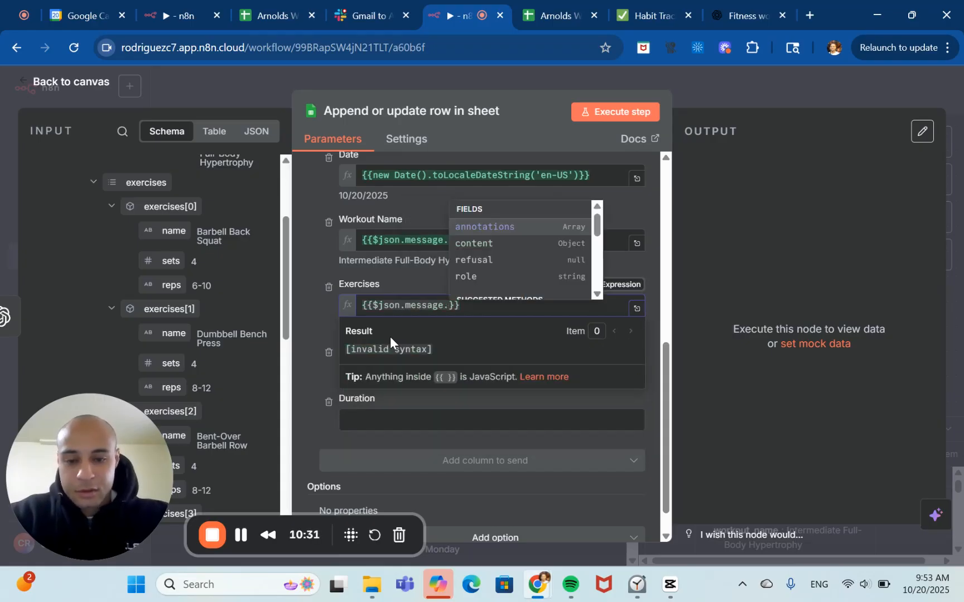
key(Down)
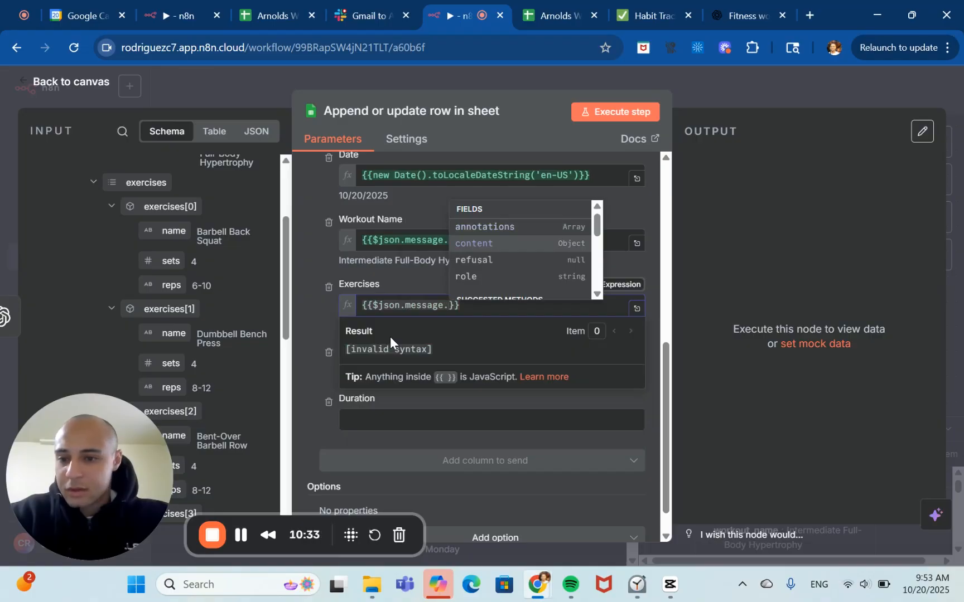
scroll(183, 314, up, 5)
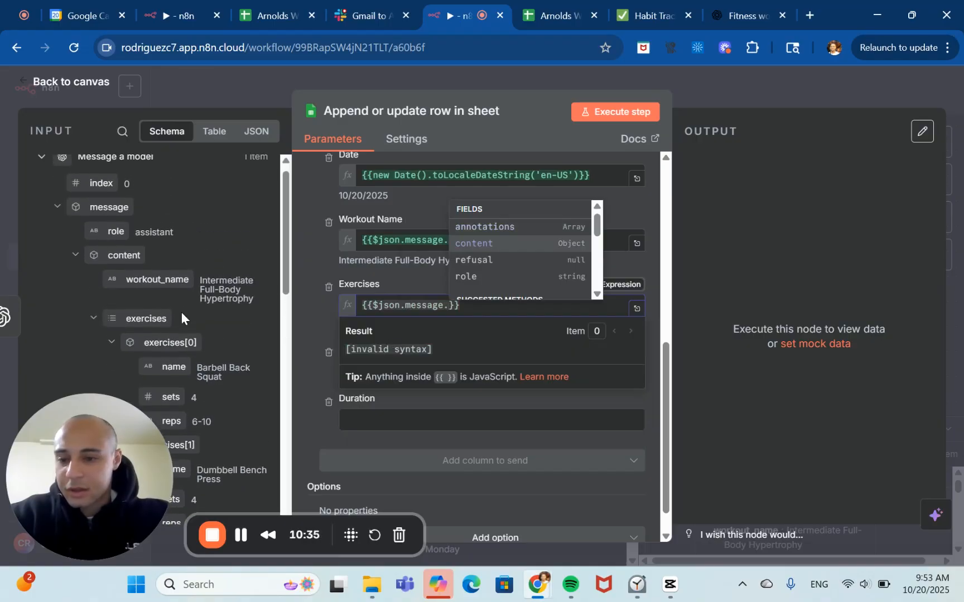
key(Return)
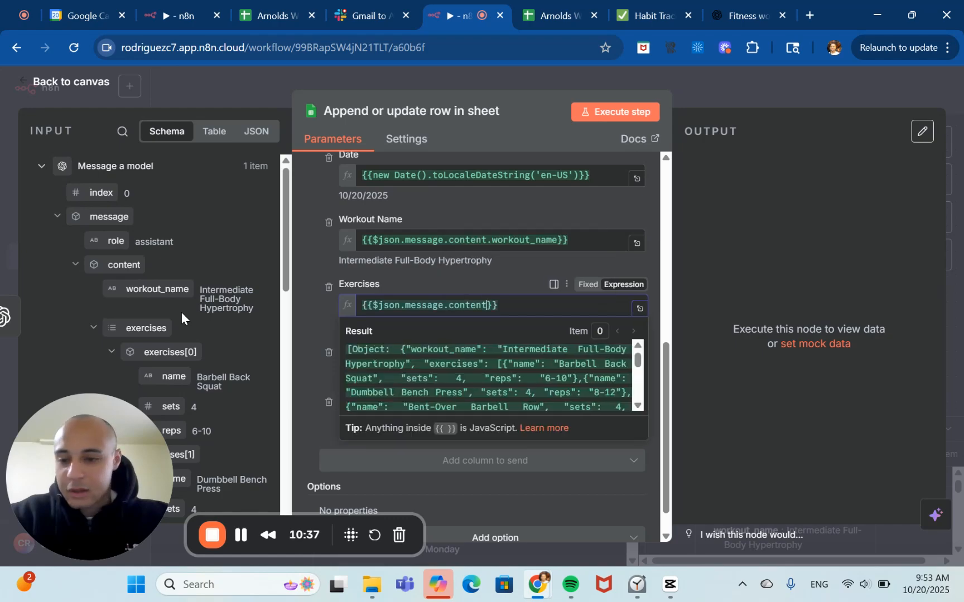
text(.)
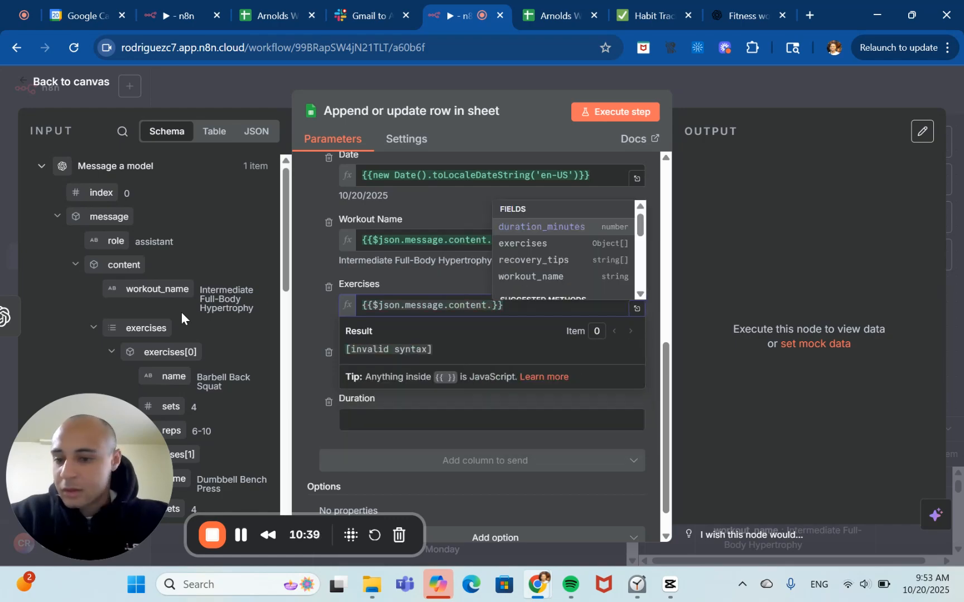
key(Down)
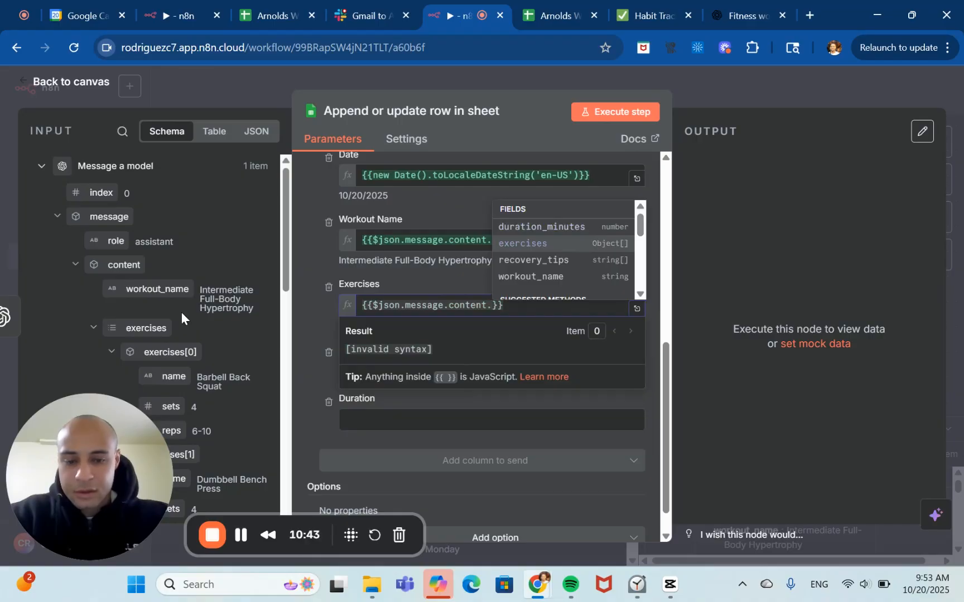
key(Return)
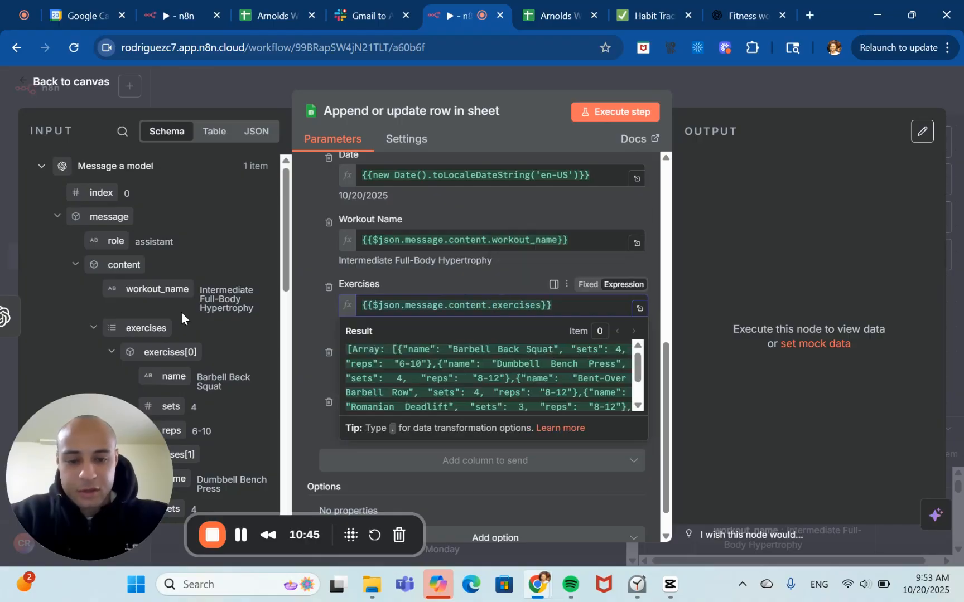
text(.)
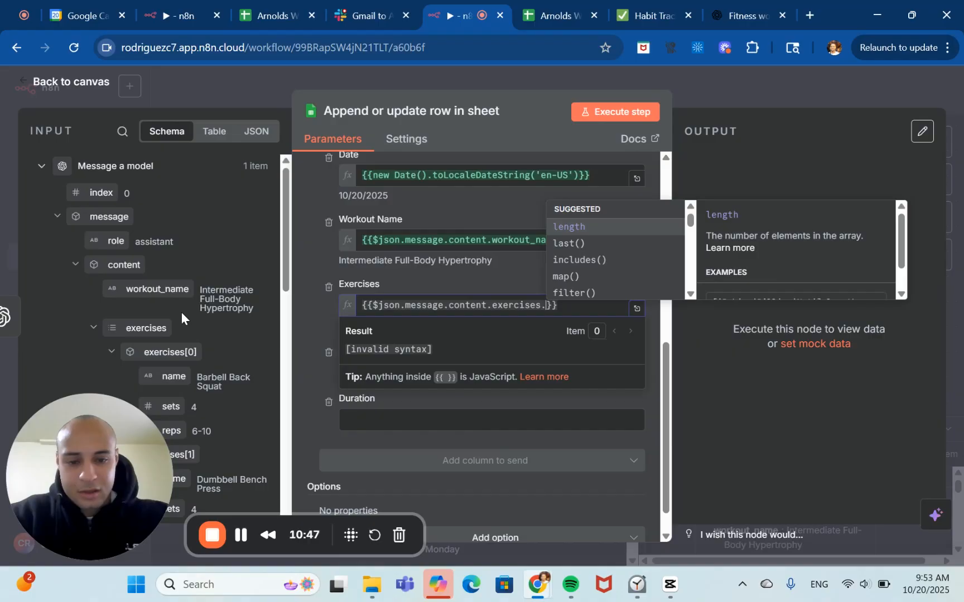
click(566, 276)
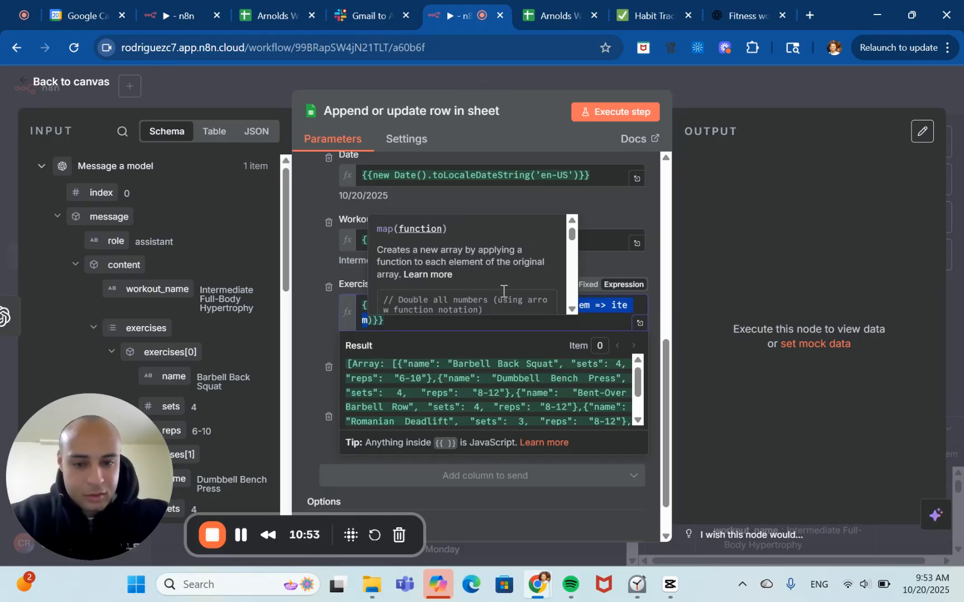
click(603, 267)
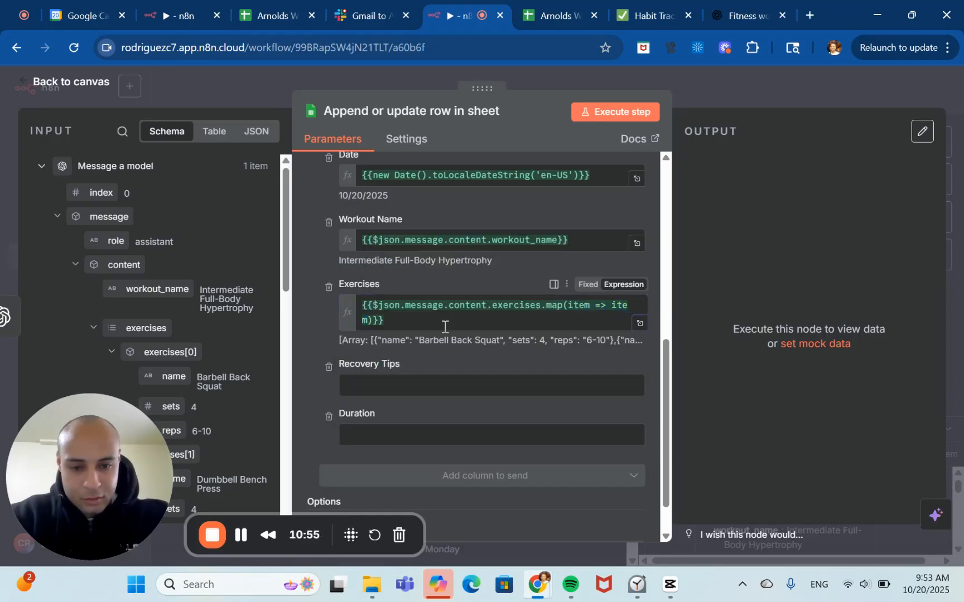
Change the Exercises expression's map function to return each exercise's name, as {{$json.message.content.exercises.map(e => e.name)}}.
click(369, 324)
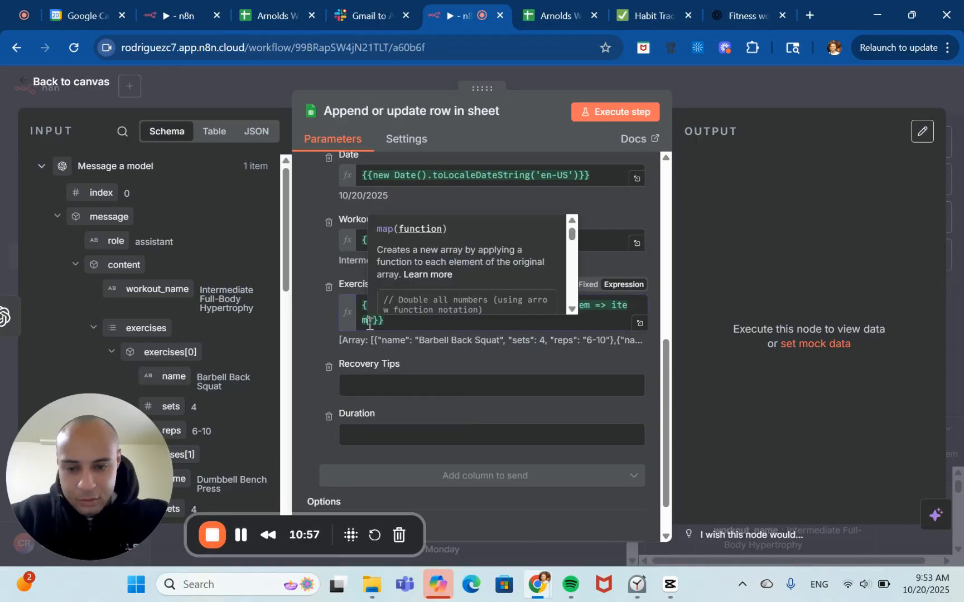
click(241, 535)
click(241, 535)
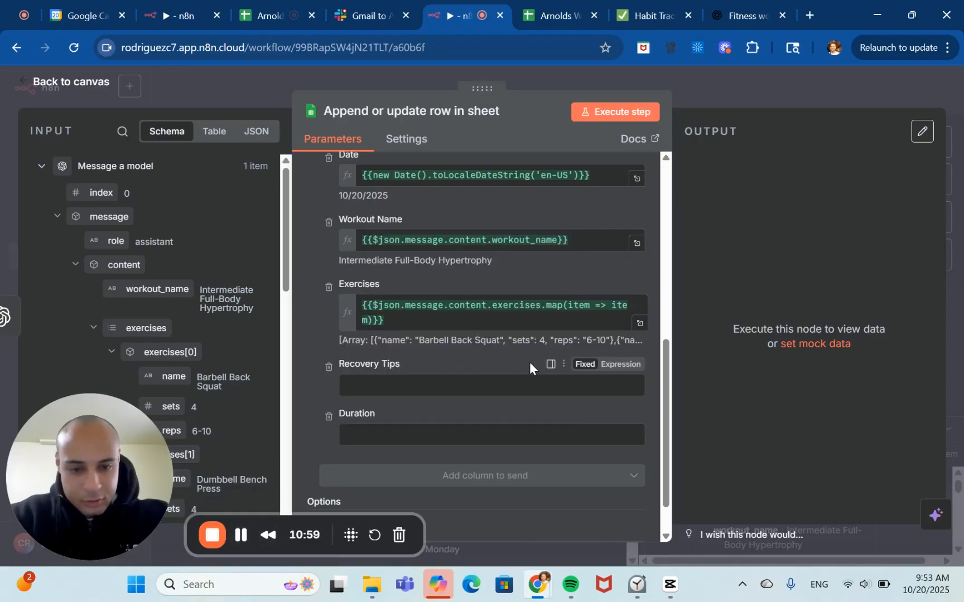
click(591, 312)
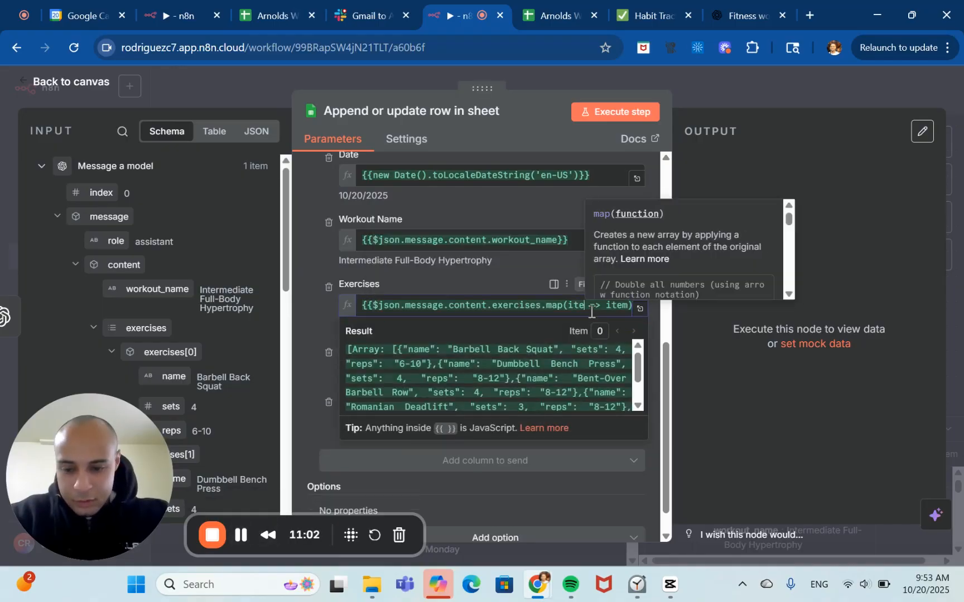
key(BackSpace)
key(BackSpace)
key(BackSpace)
key(BackSpace)
text(e)
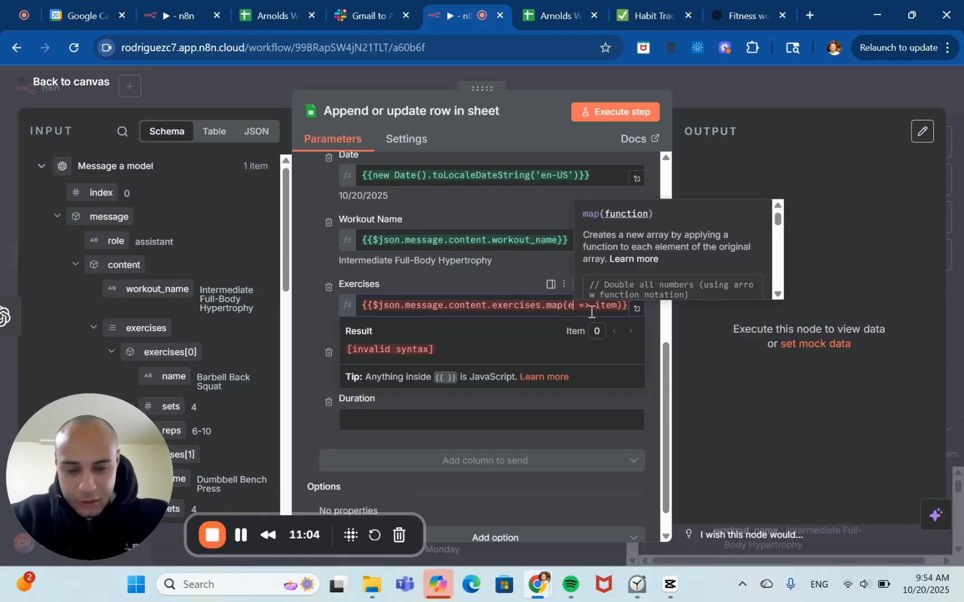
key(Right)
key(Right)
key(Right)
key(Right)
key(Right)
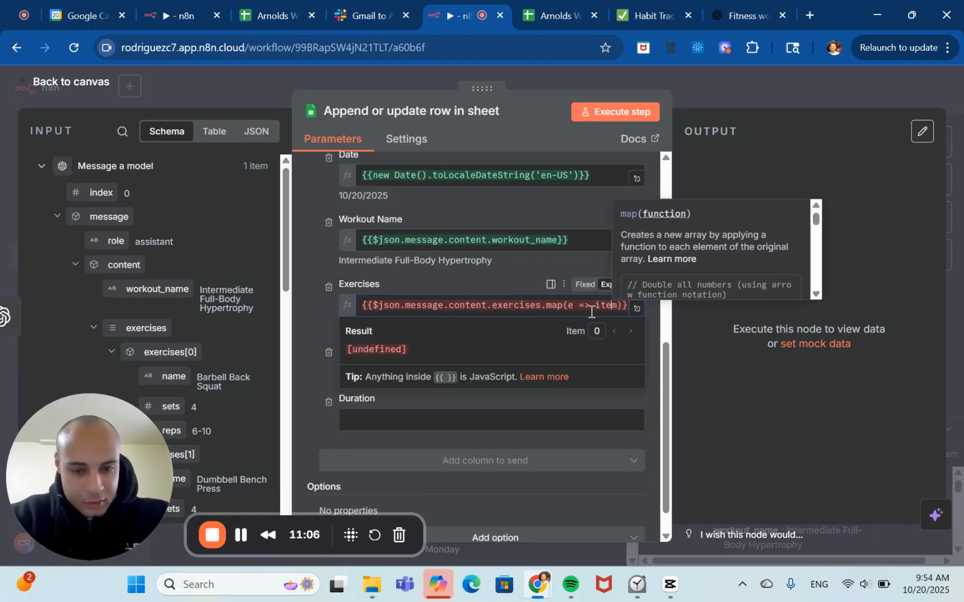
key(Left)
key(BackSpace)
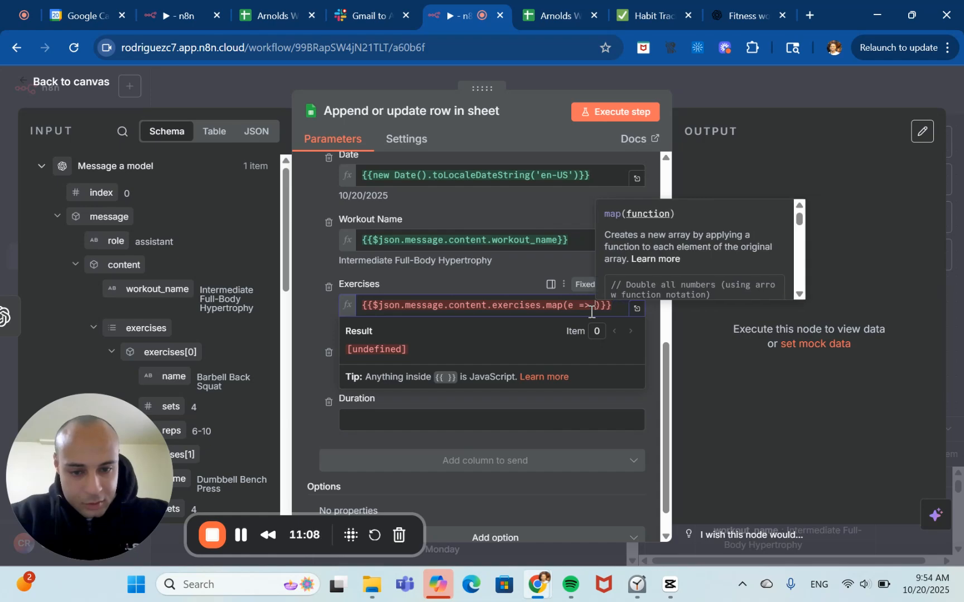
key(BackSpace)
key(BackSpace)
key(BackSpace)
text(e.)
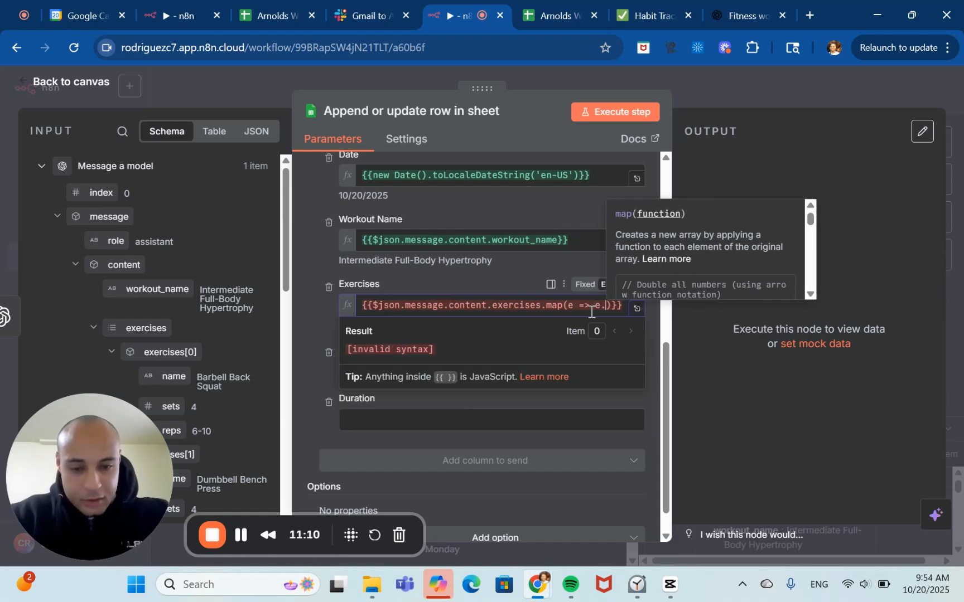
text(name)
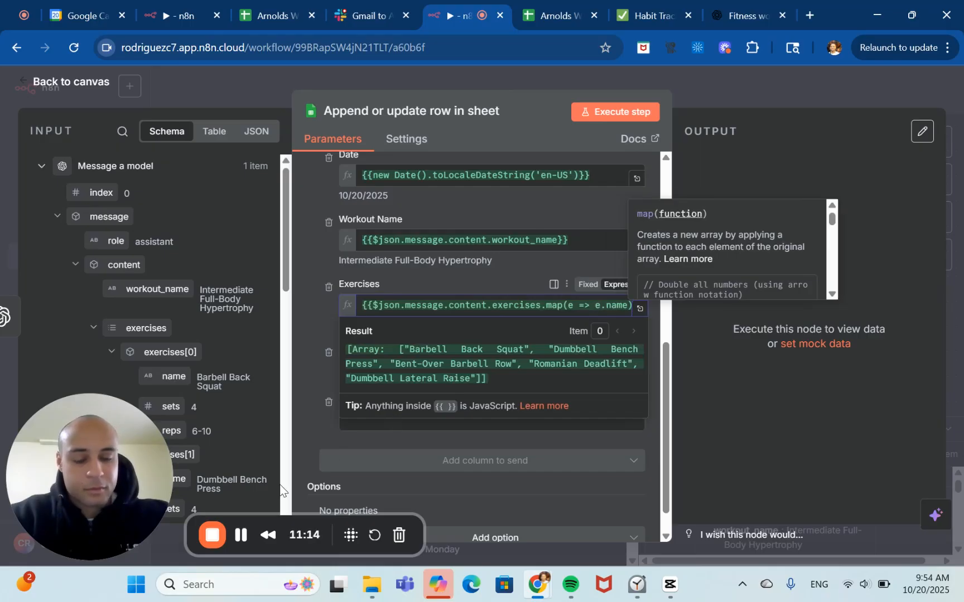
scroll(297, 421, down, 1)
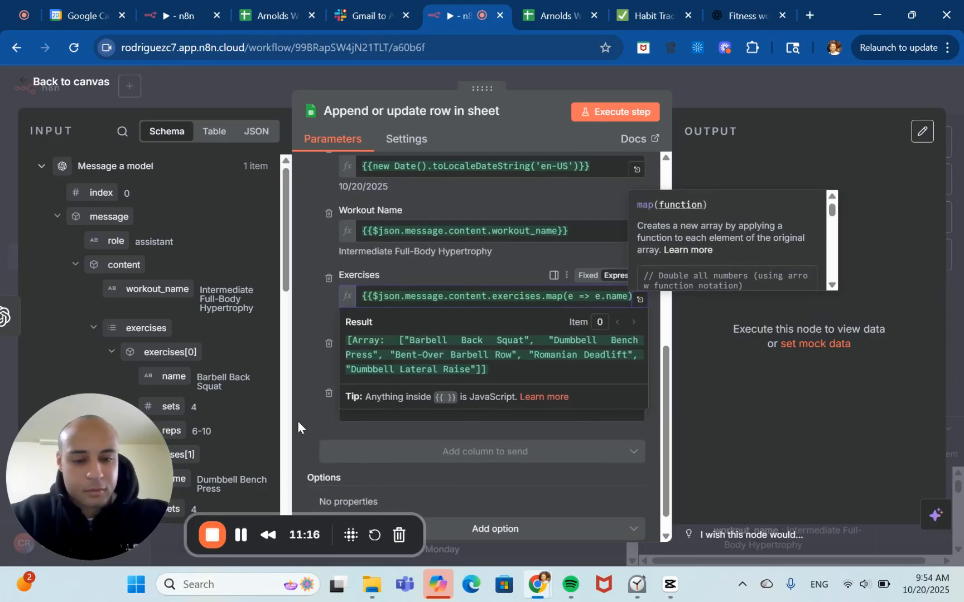
scroll(689, 241, down, 1)
scroll(689, 241, down, 2)
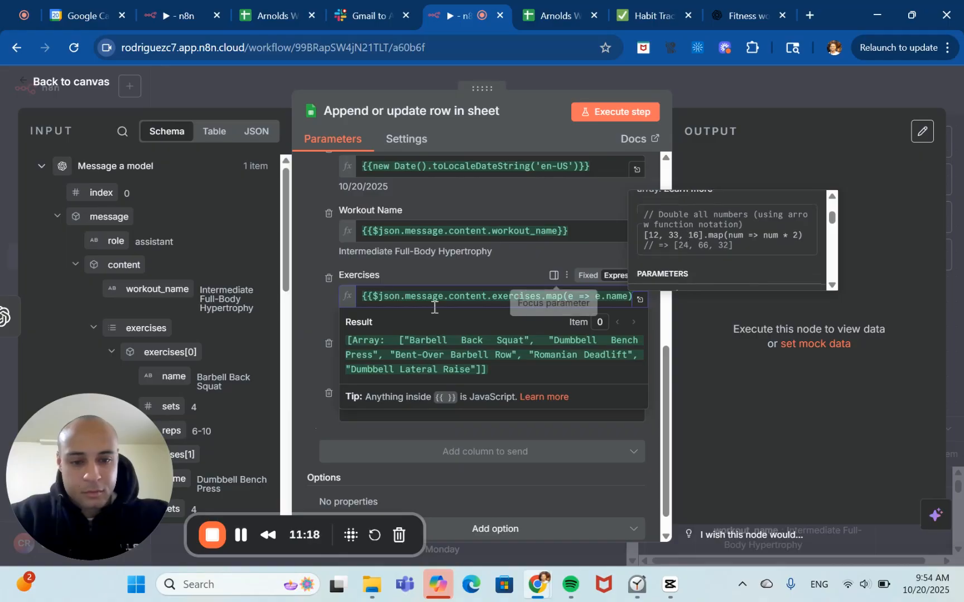
In the expanded expression editor, rewrite Exercises as {{$json.message.content.exercises.map(e => `${e.name} (${e.sets}x${e.reps})`).join(", ")}}.
click(242, 535)
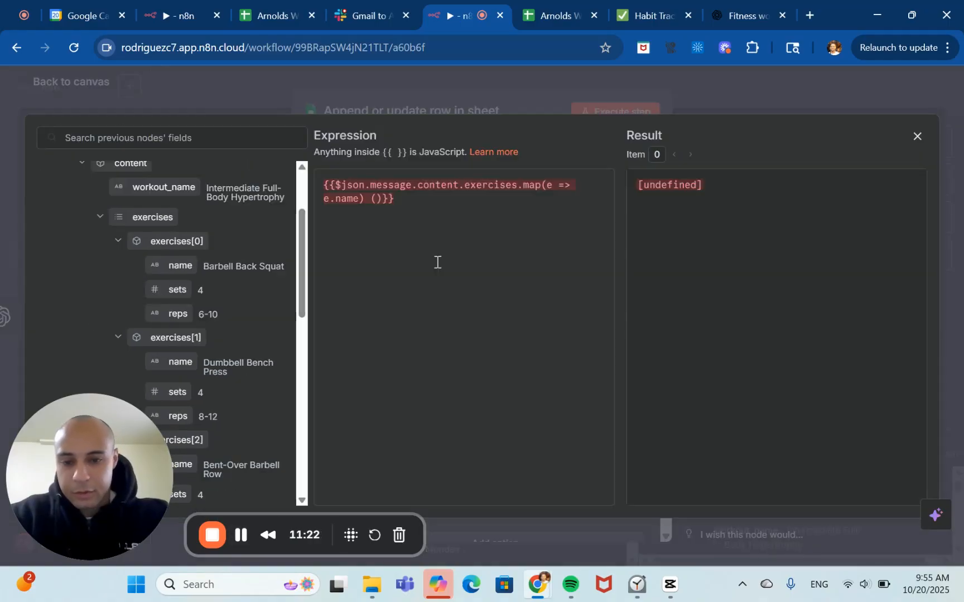
click(377, 198)
text($)
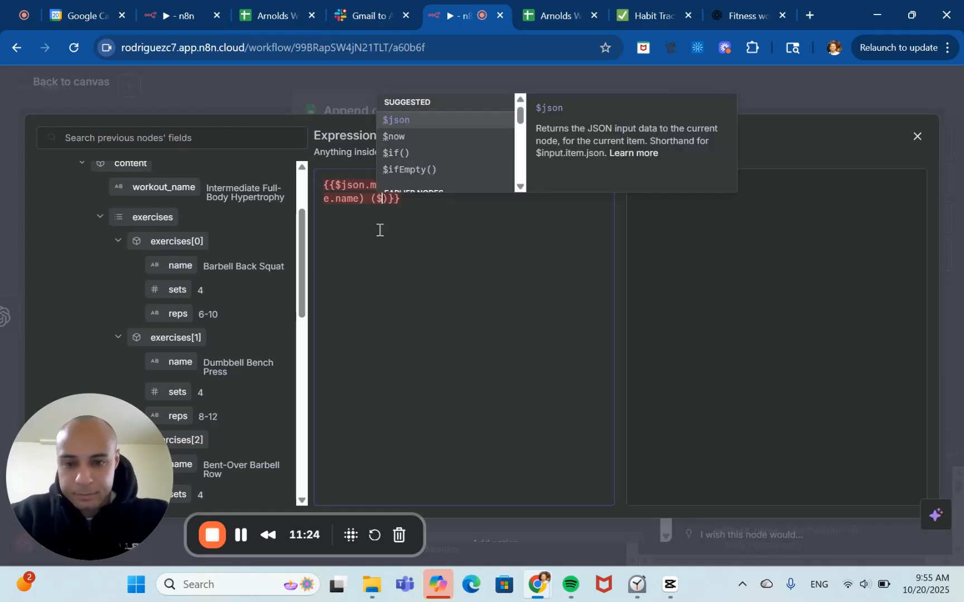
text(e.s)
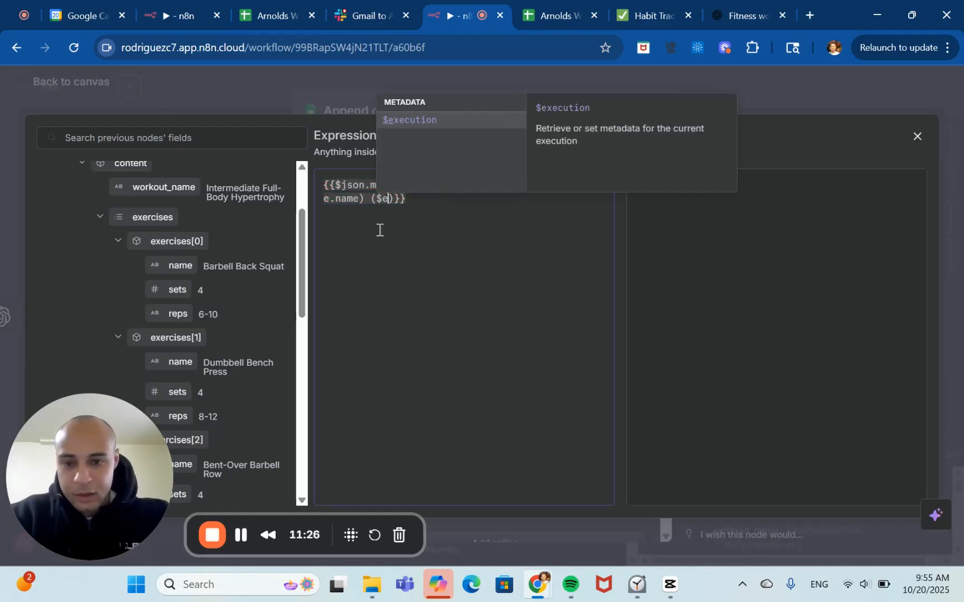
text(ets))
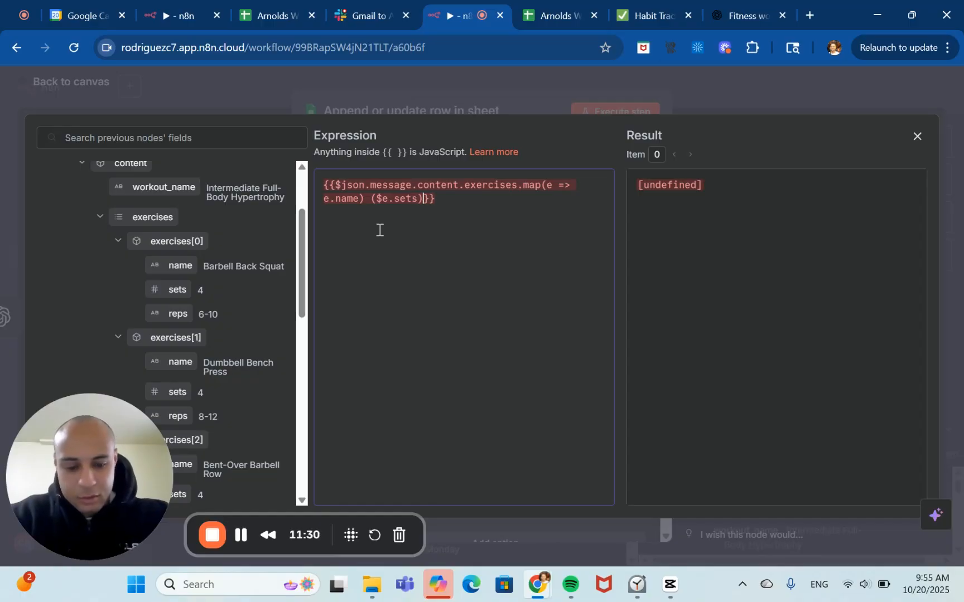
text(()
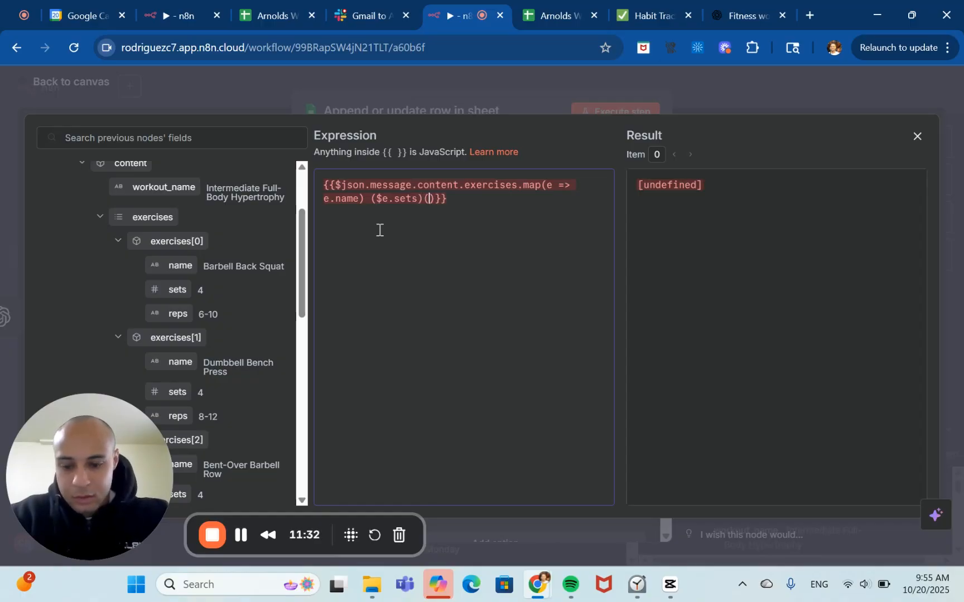
text($)
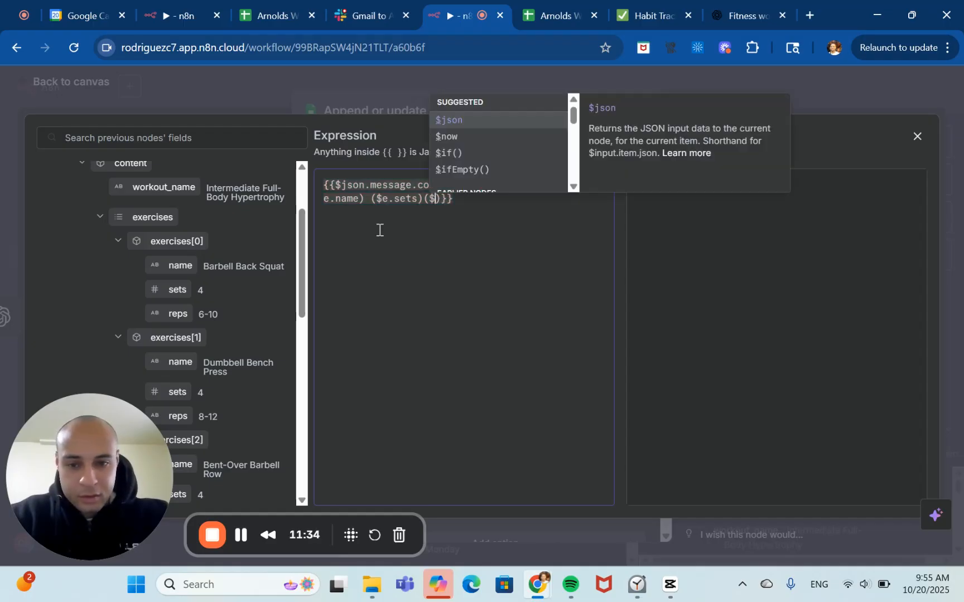
text(e)
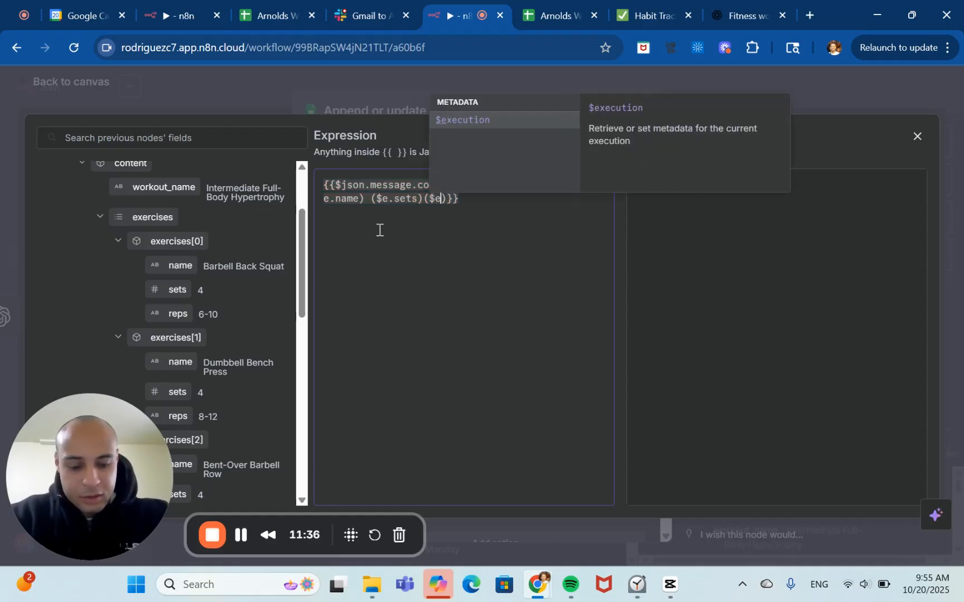
text(.rest)
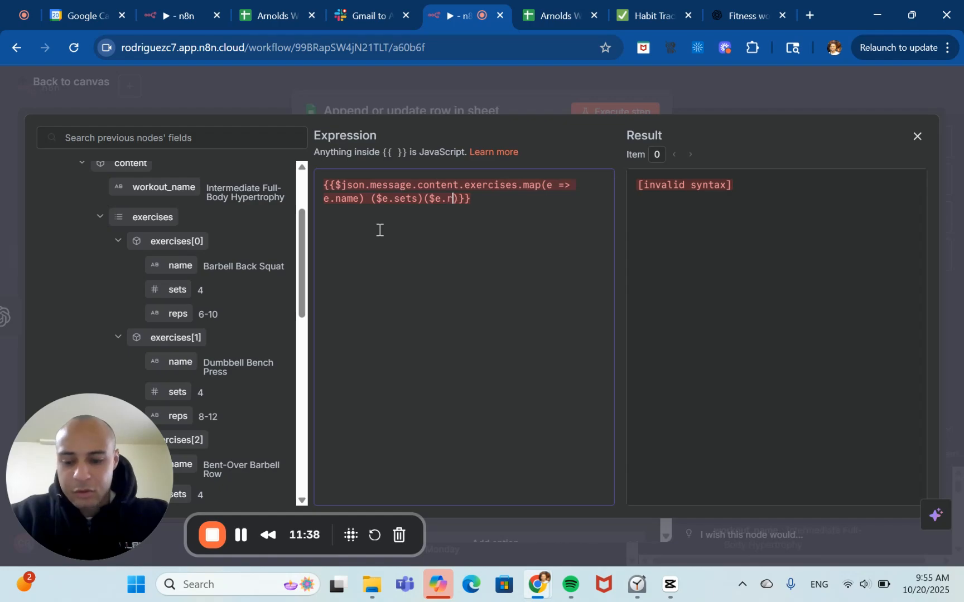
click(240, 536)
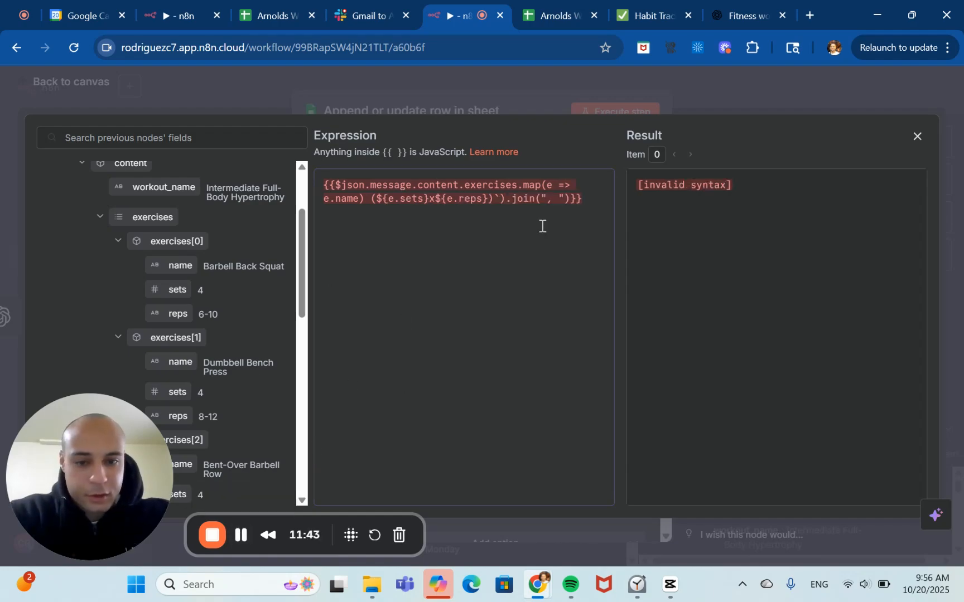
click(370, 201)
key(BackSpace)
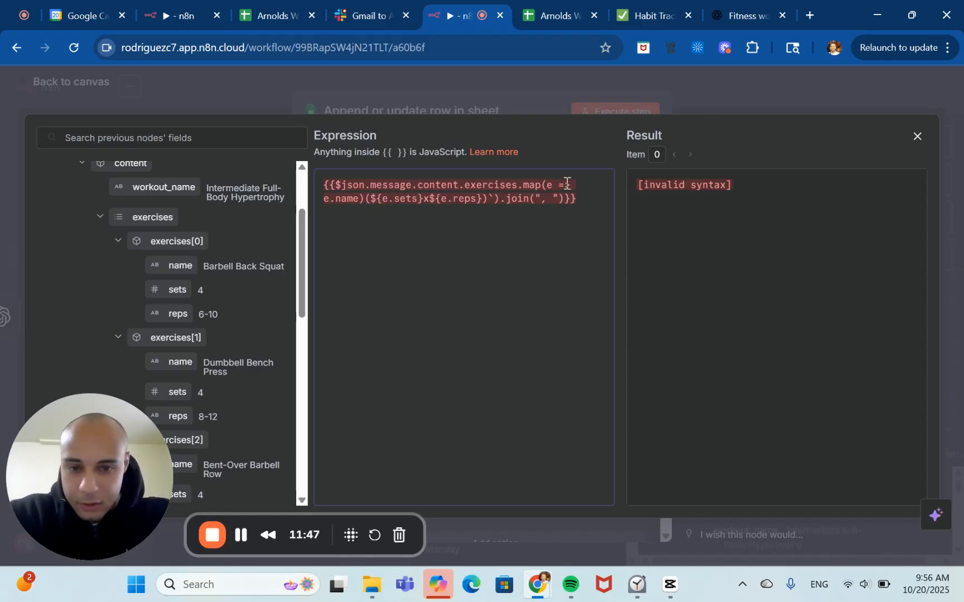
click(325, 201)
key(BackSpace)
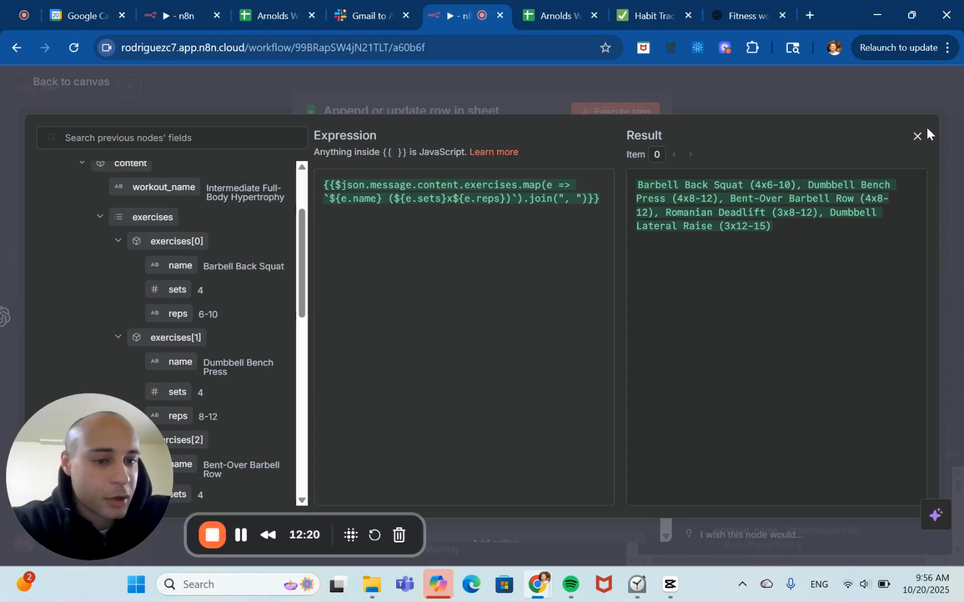
click(920, 140)
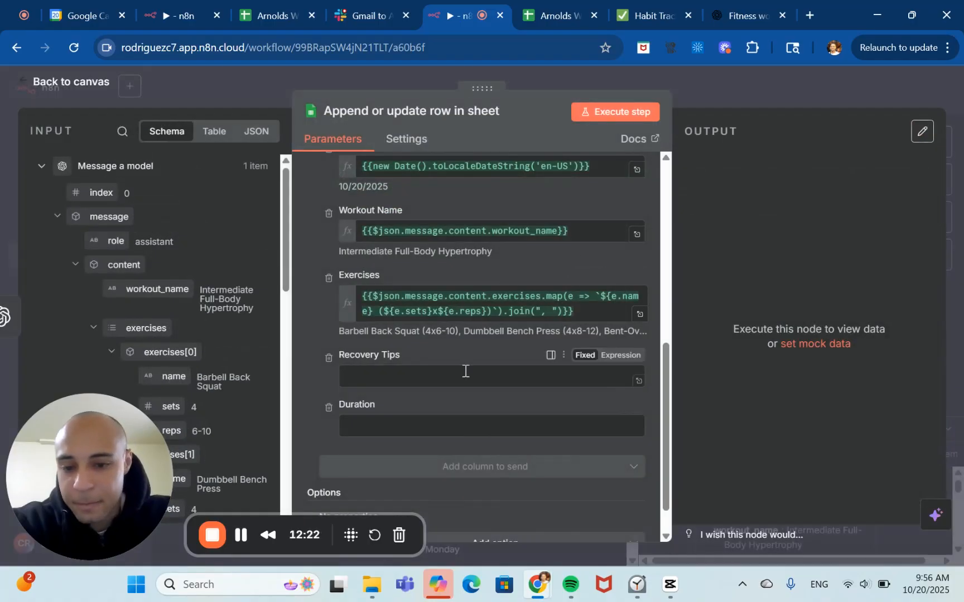
Switch the Recovery Tips column to an expression and set it to {{ $json.message.content.recovery_tips }}.
scroll(463, 369, down, 1)
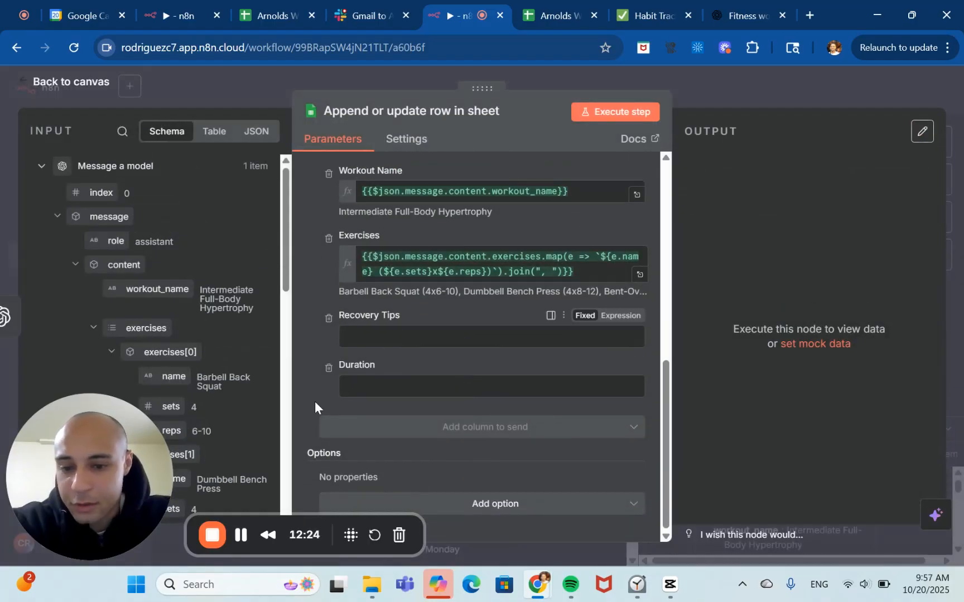
scroll(257, 398, down, 10)
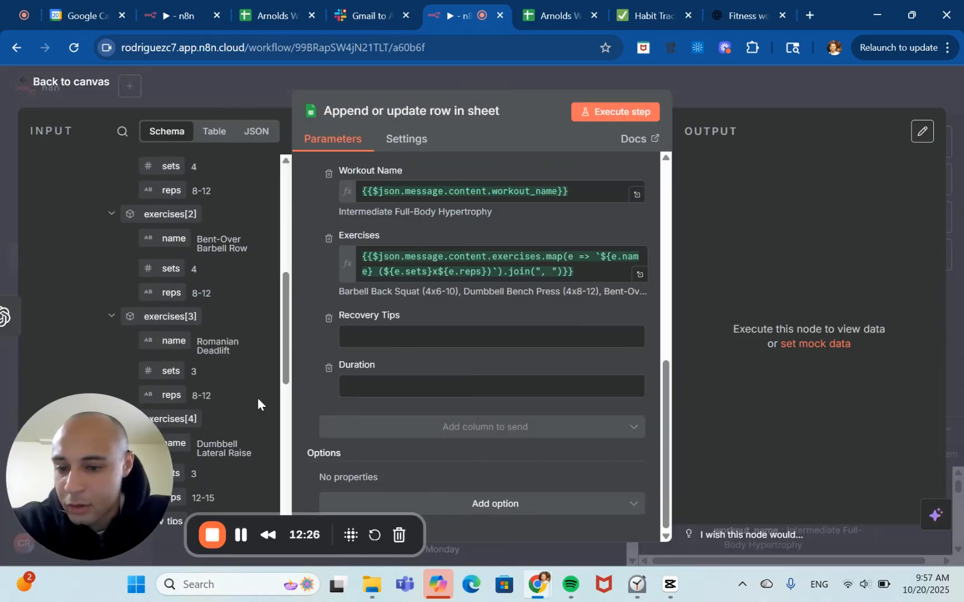
scroll(258, 400, down, 3)
scroll(199, 266, up, 1)
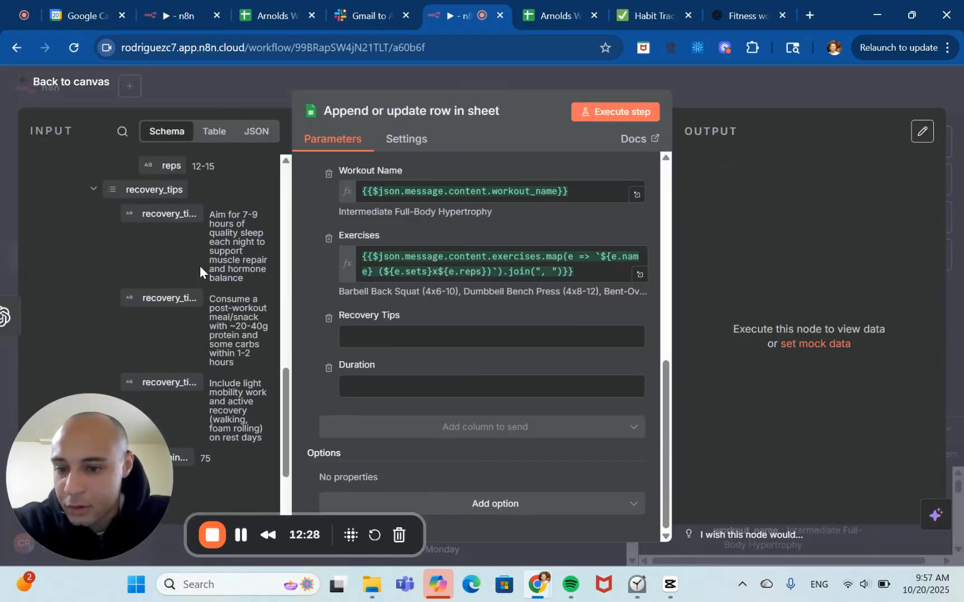
scroll(200, 272, down, 1)
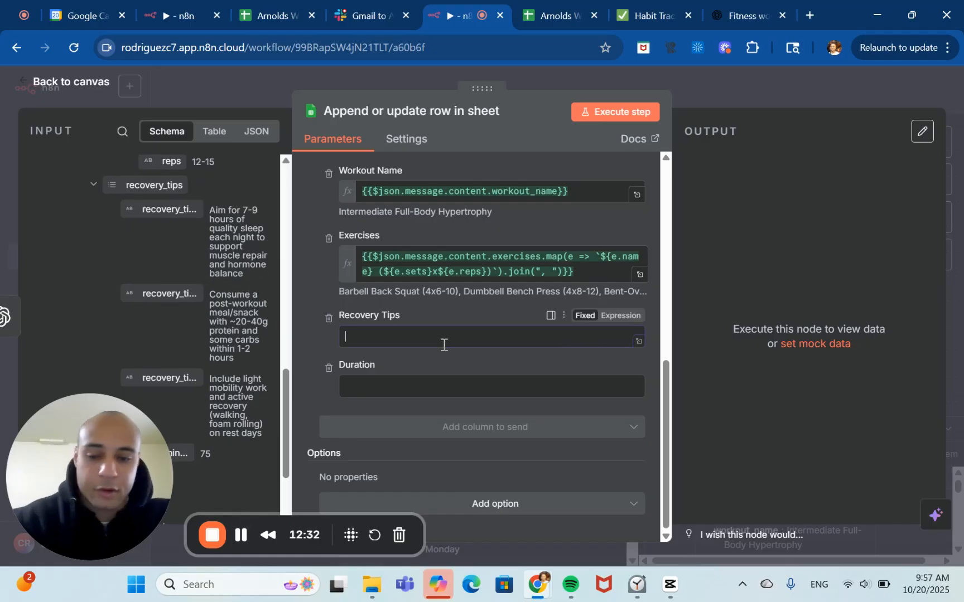
click(549, 335)
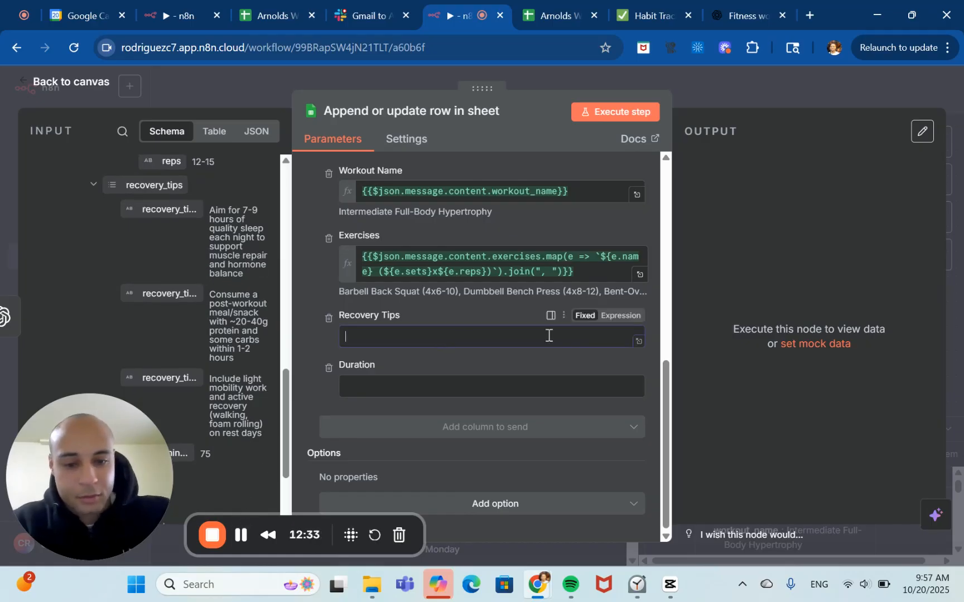
click(618, 316)
click(402, 338)
text({{)
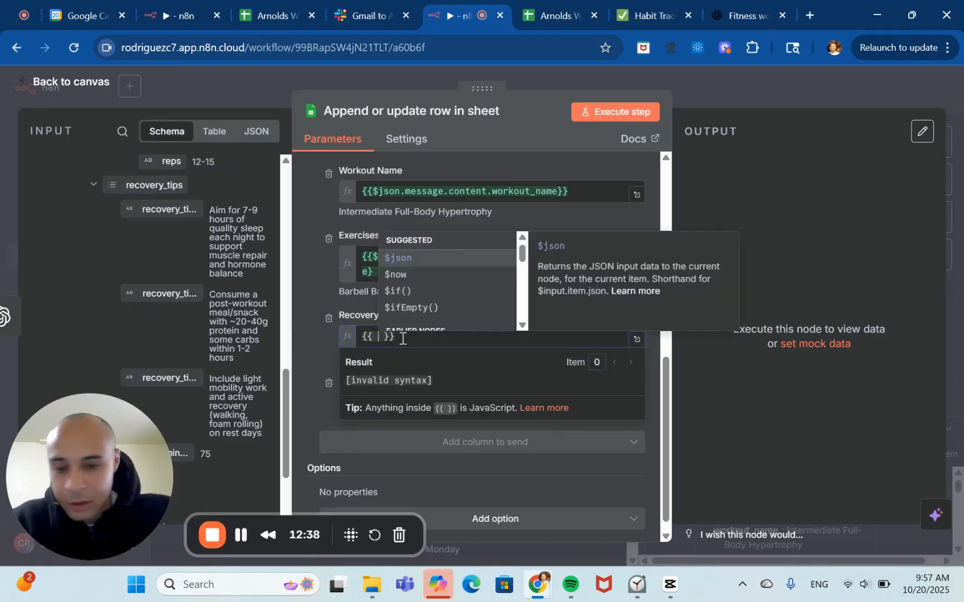
click(405, 258)
text(.)
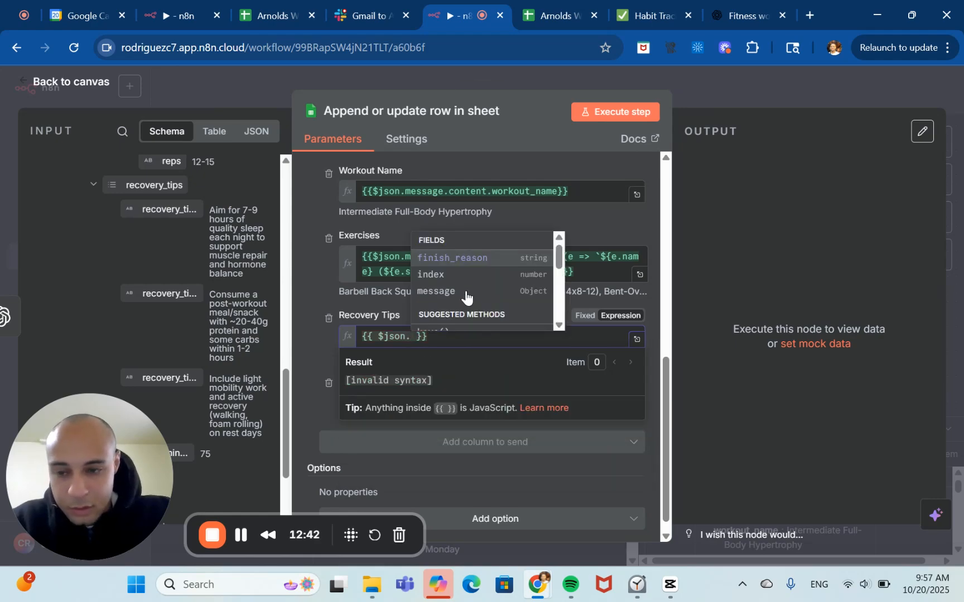
click(460, 290)
text(.)
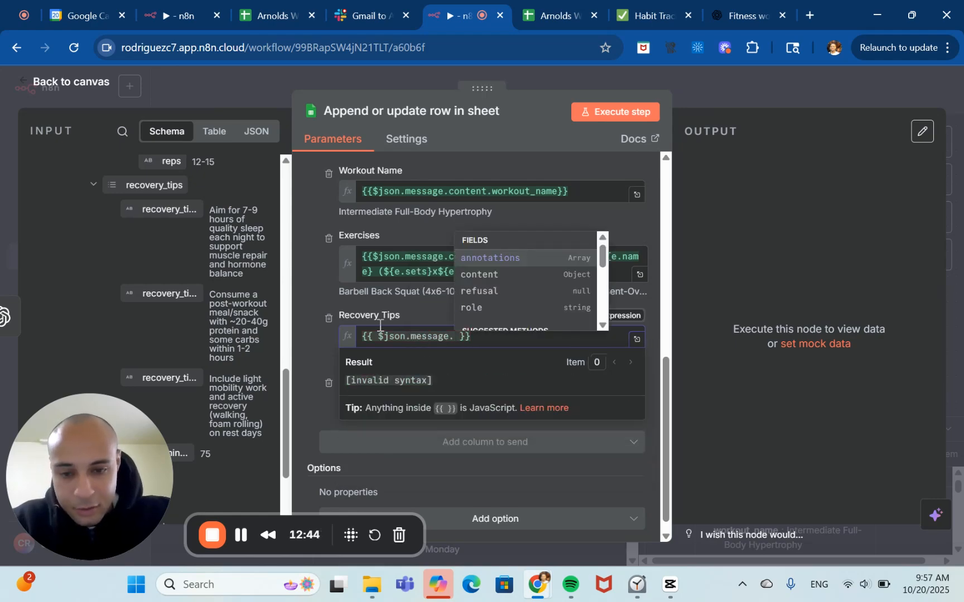
click(507, 275)
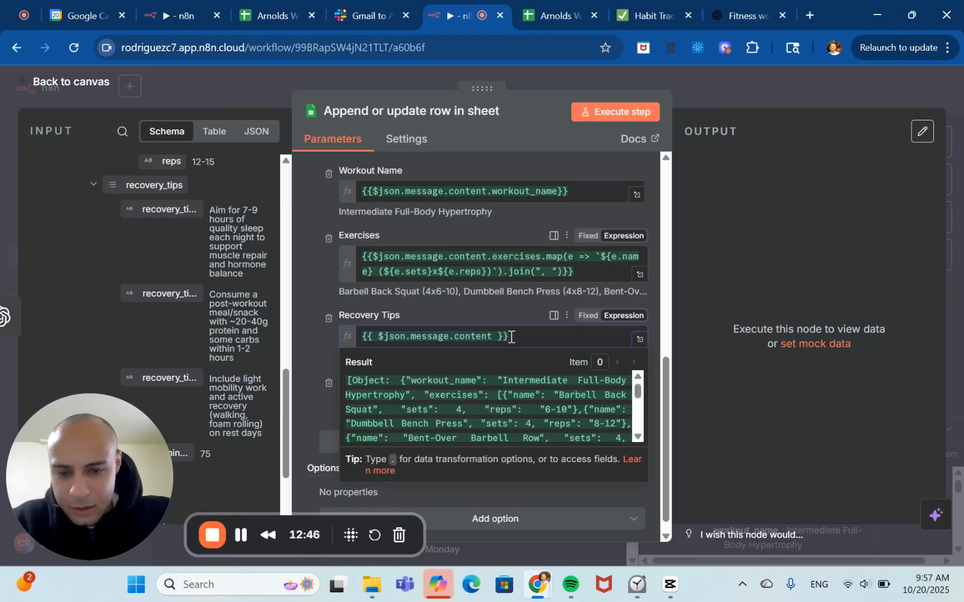
text(.)
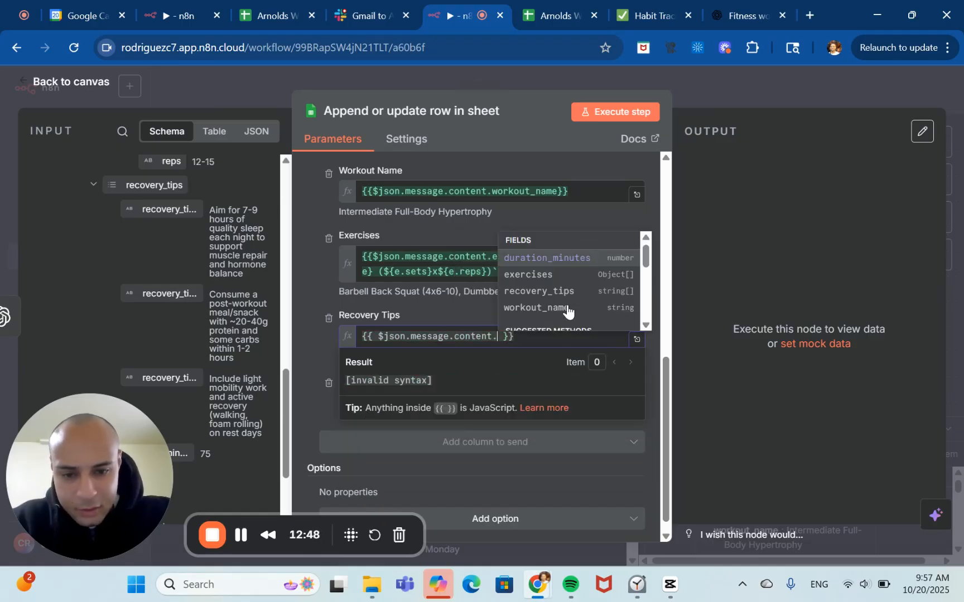
click(557, 291)
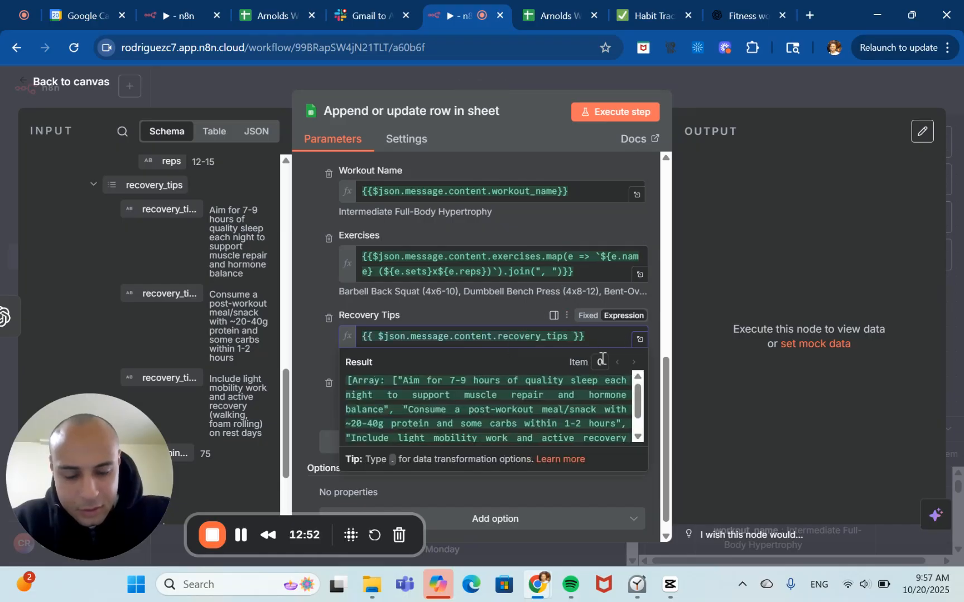
Append the join() method to the Recovery Tips expression, making it {{ $json.message.content.recovery_tips.join() }}.
text(.)
scroll(626, 306, down, 2)
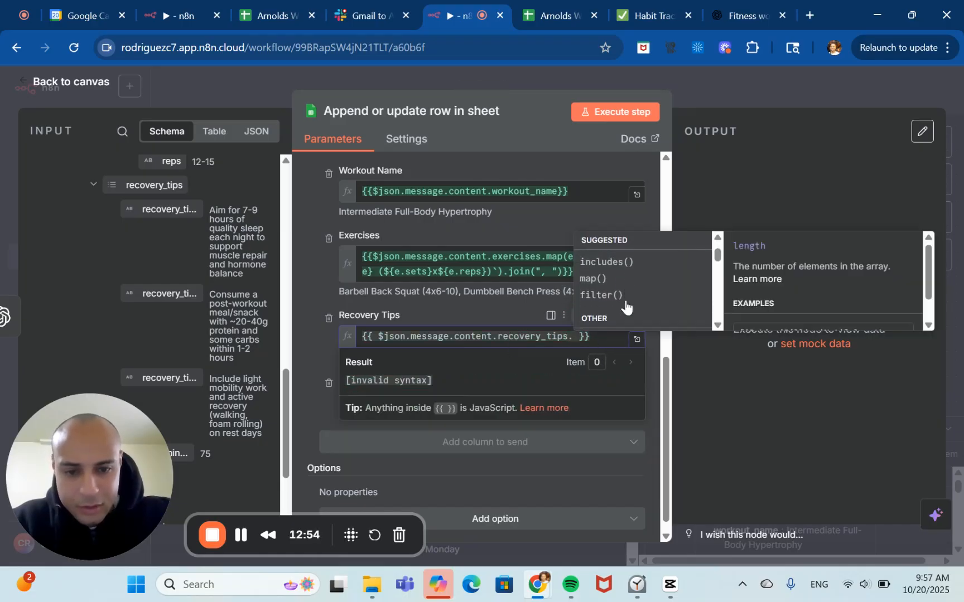
scroll(626, 304, down, 2)
scroll(626, 305, up, 3)
scroll(626, 305, down, 3)
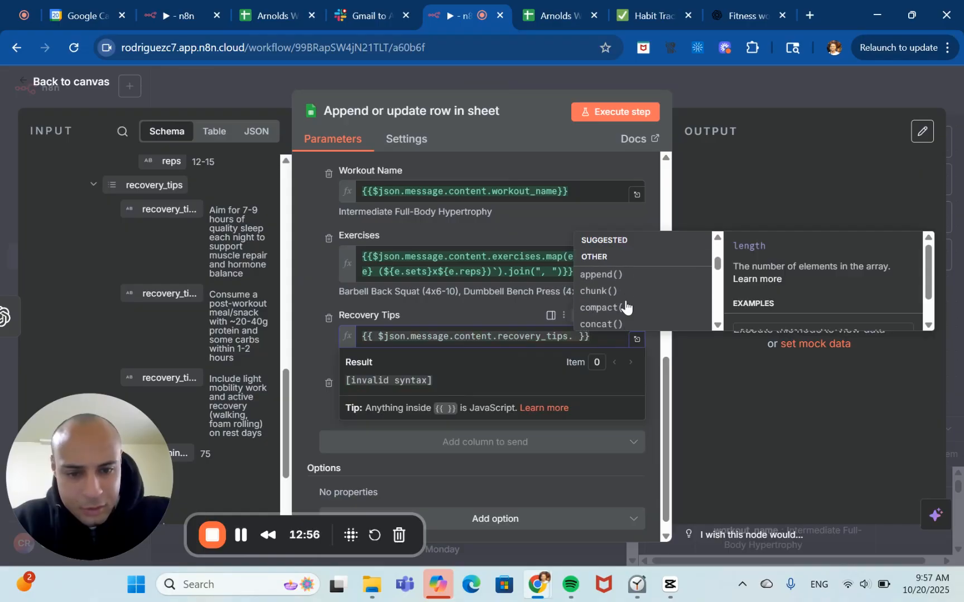
scroll(626, 305, down, 5)
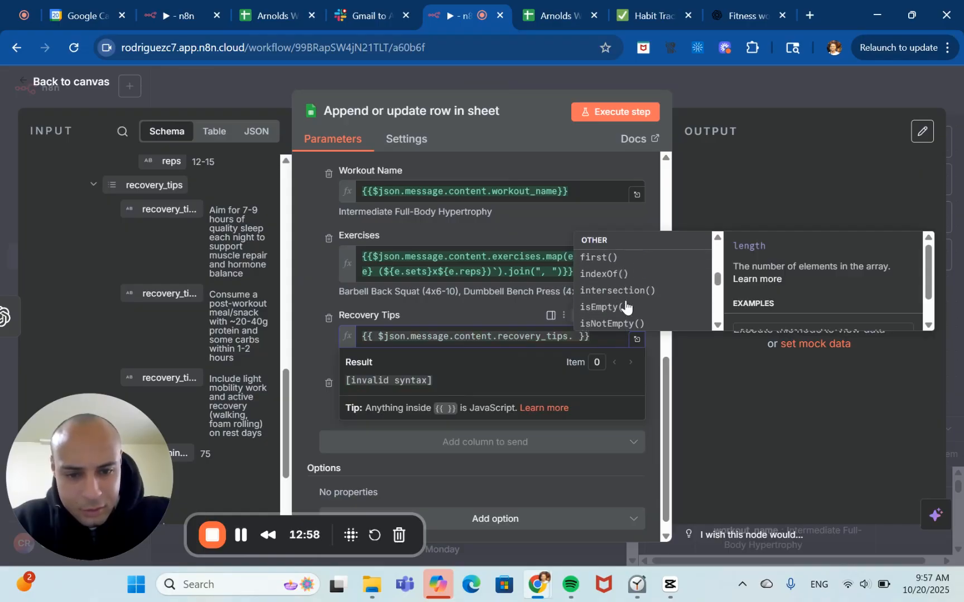
scroll(626, 305, down, 6)
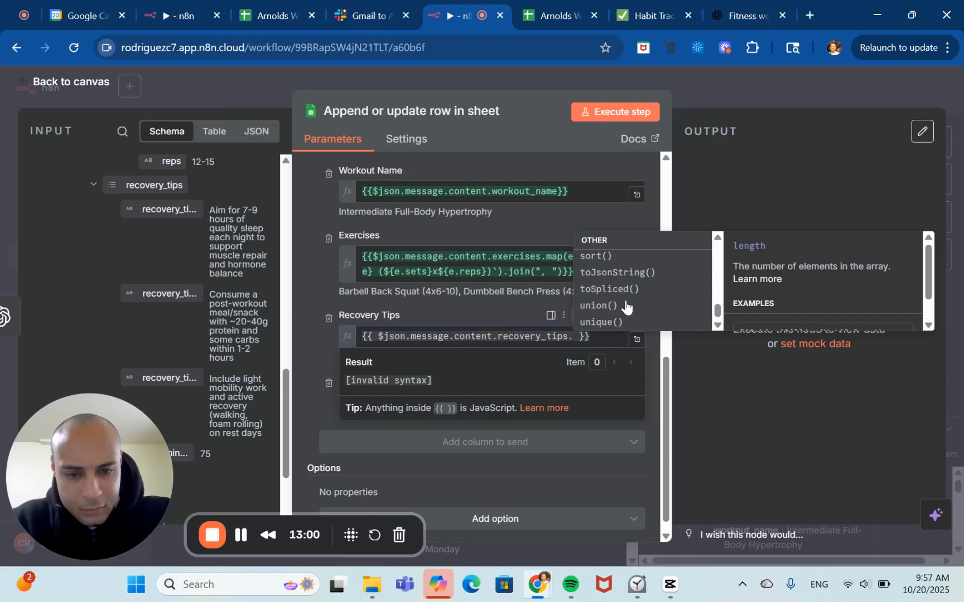
scroll(626, 305, up, 2)
scroll(626, 305, down, 2)
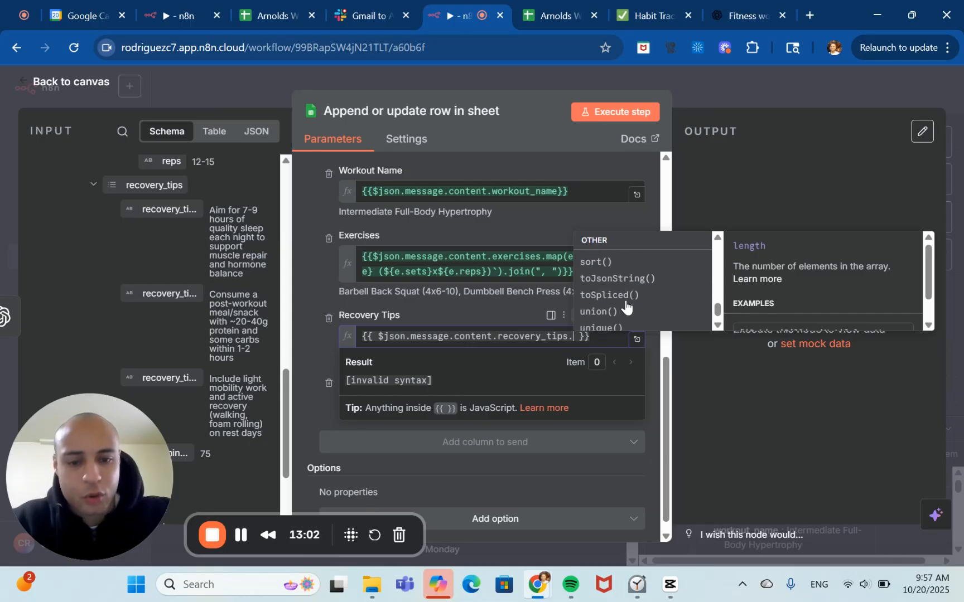
scroll(626, 306, up, 2)
scroll(625, 306, up, 5)
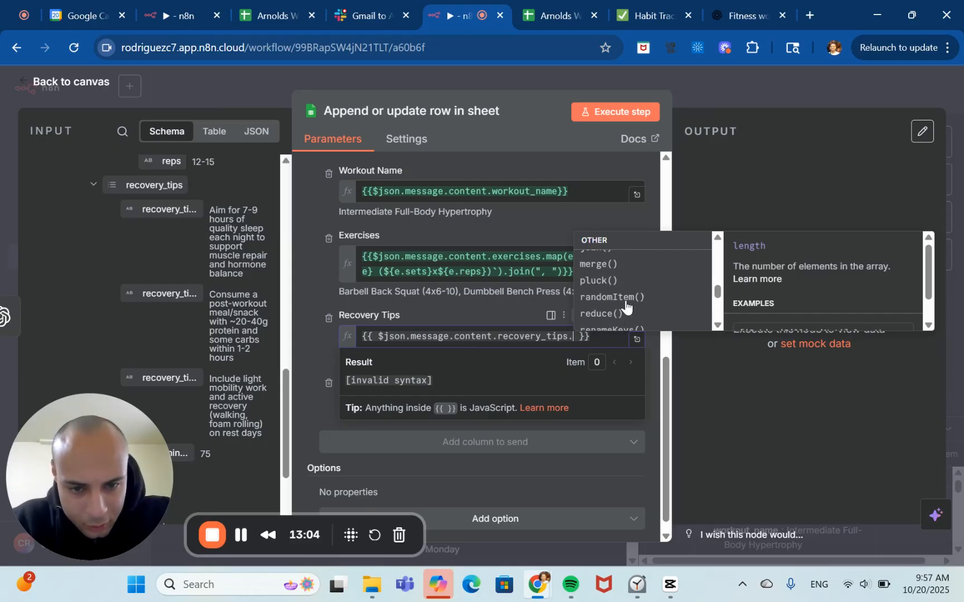
scroll(626, 306, down, 1)
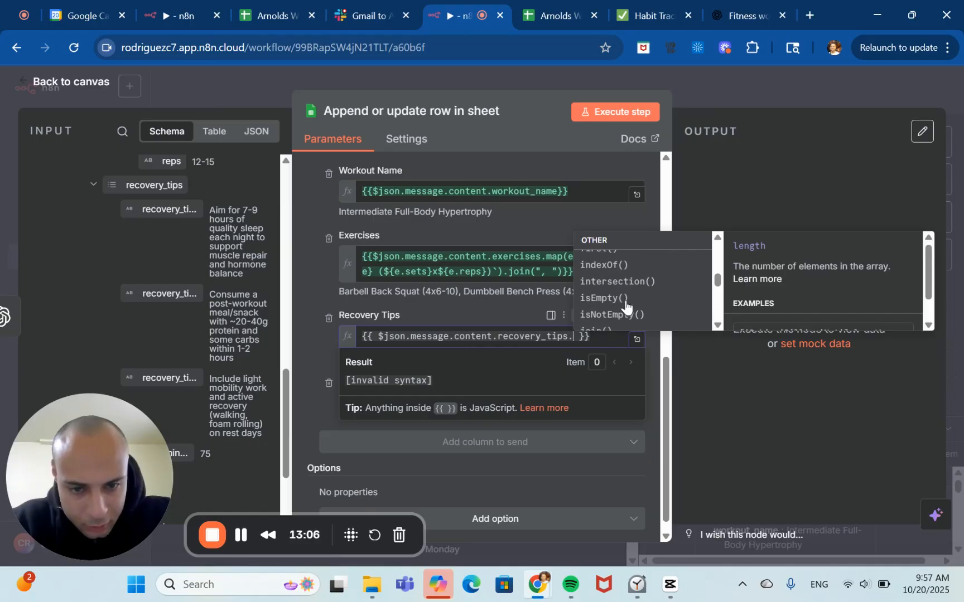
click(599, 307)
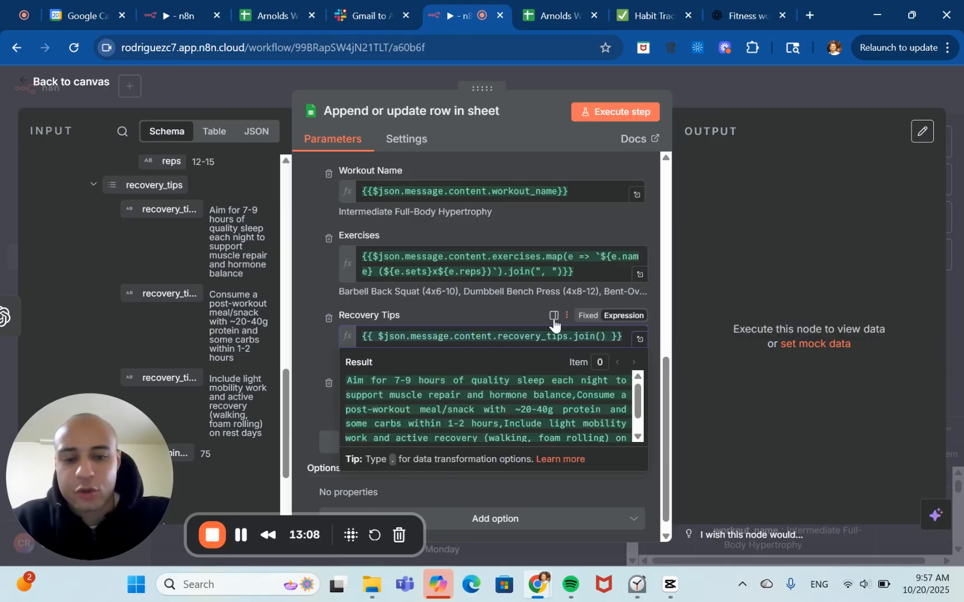
click(466, 308)
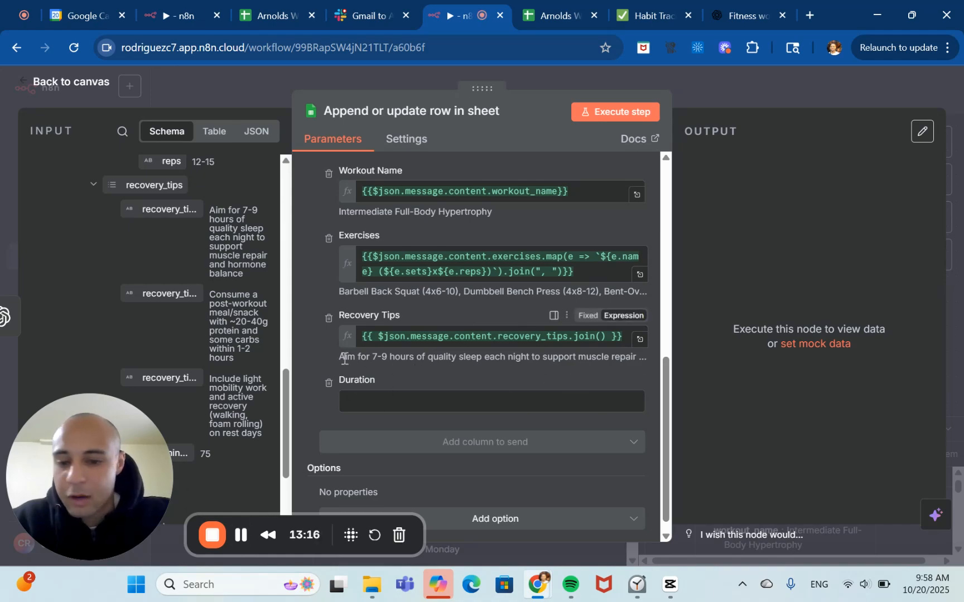
Map the Duration column to the duration_minutes field, as {{ $json.message.content.duration_minutes }}, checking the reference workflow first.
click(440, 403)
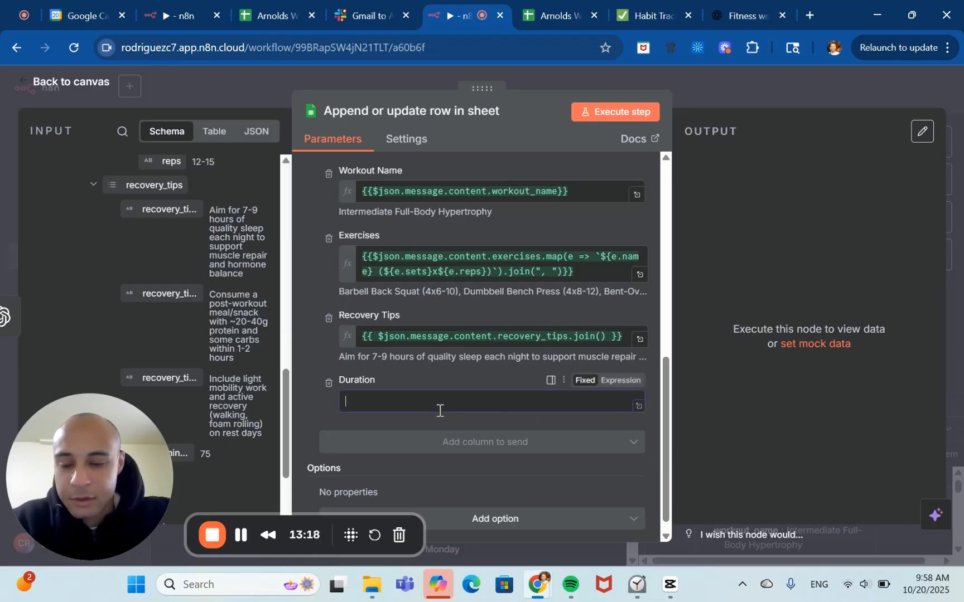
scroll(438, 408, down, 1)
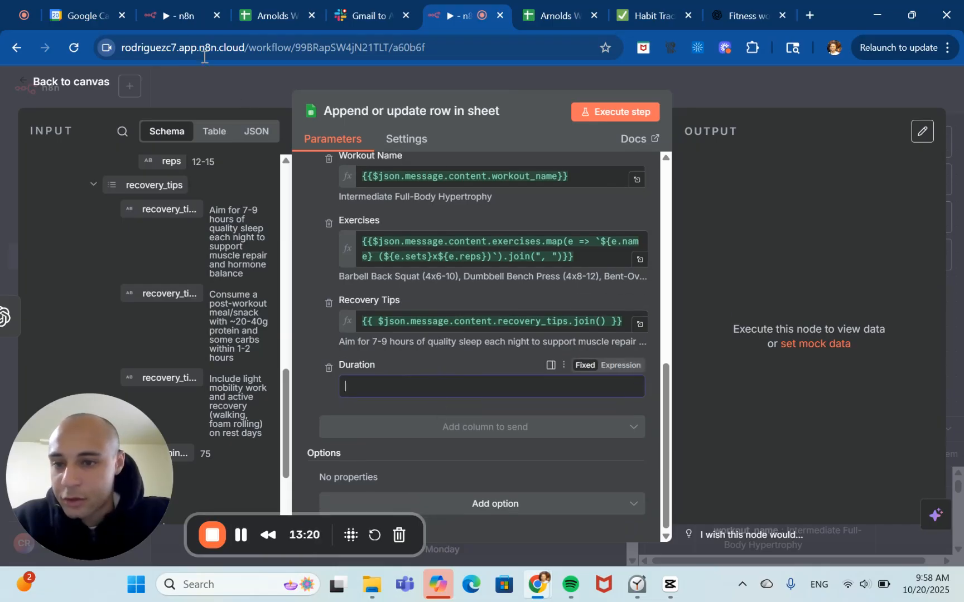
click(172, 15)
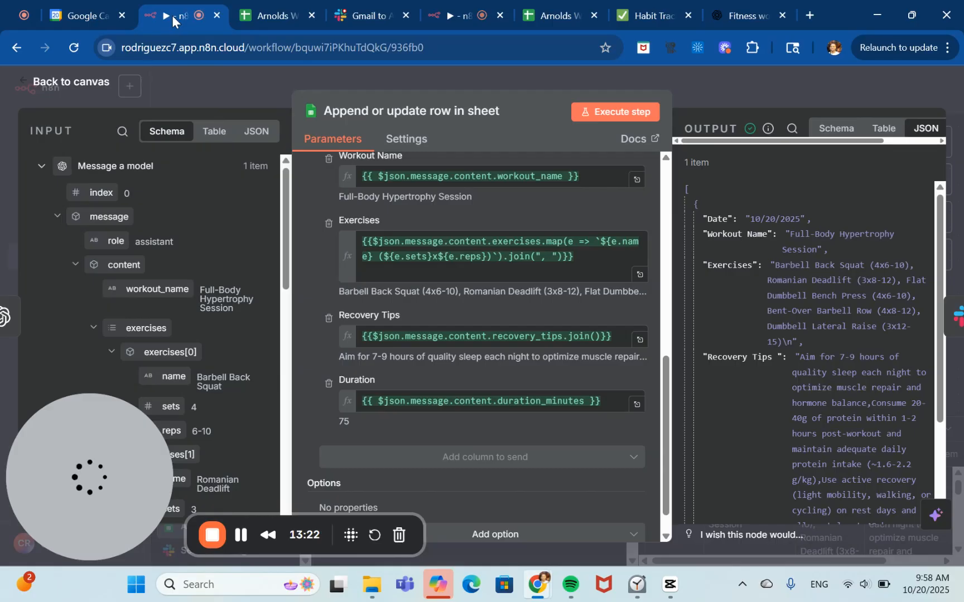
click(453, 9)
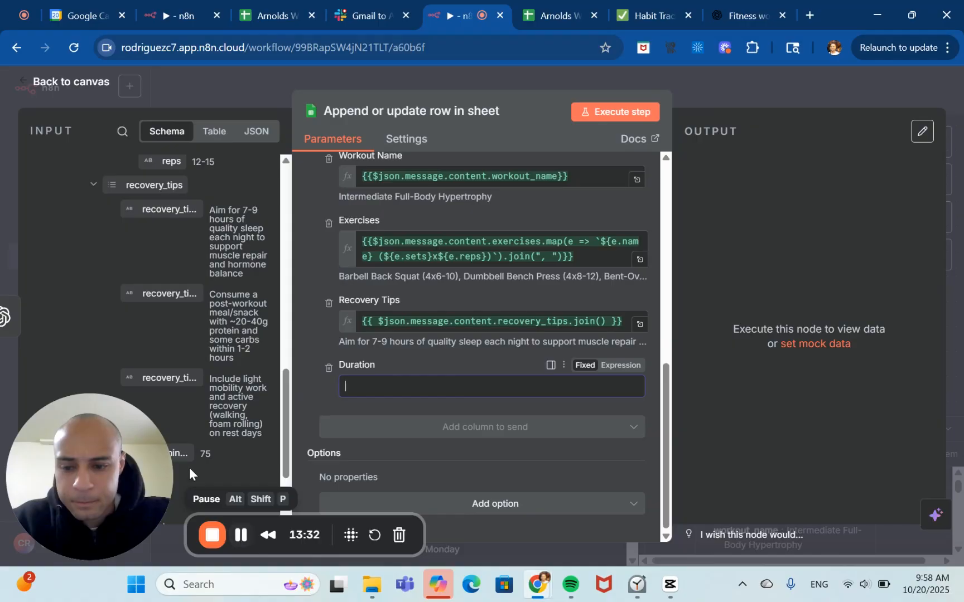
drag(179, 454, 383, 386)
click(398, 359)
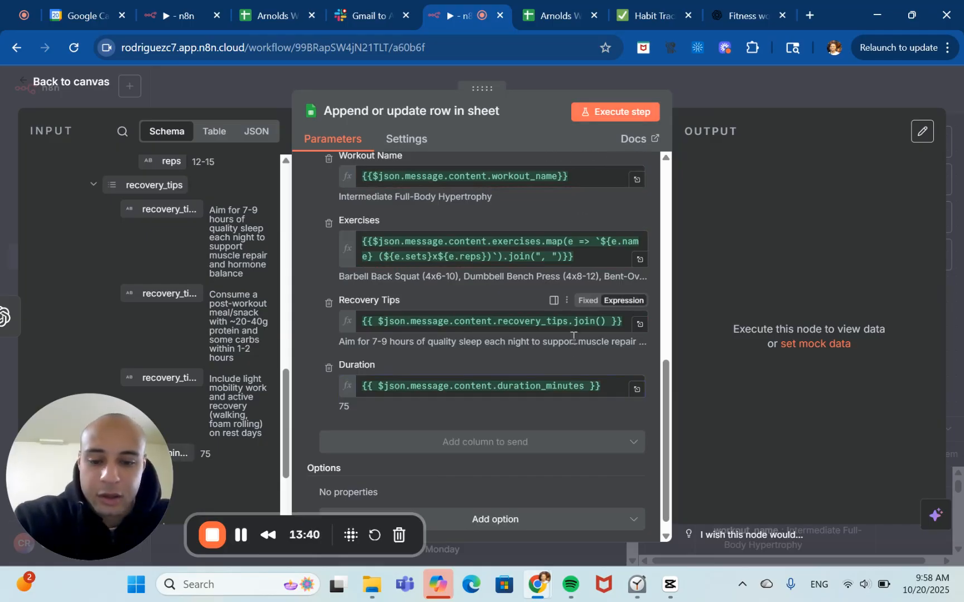
Try to execute the Append or update row in sheet step.
scroll(574, 335, up, 5)
scroll(572, 340, up, 1)
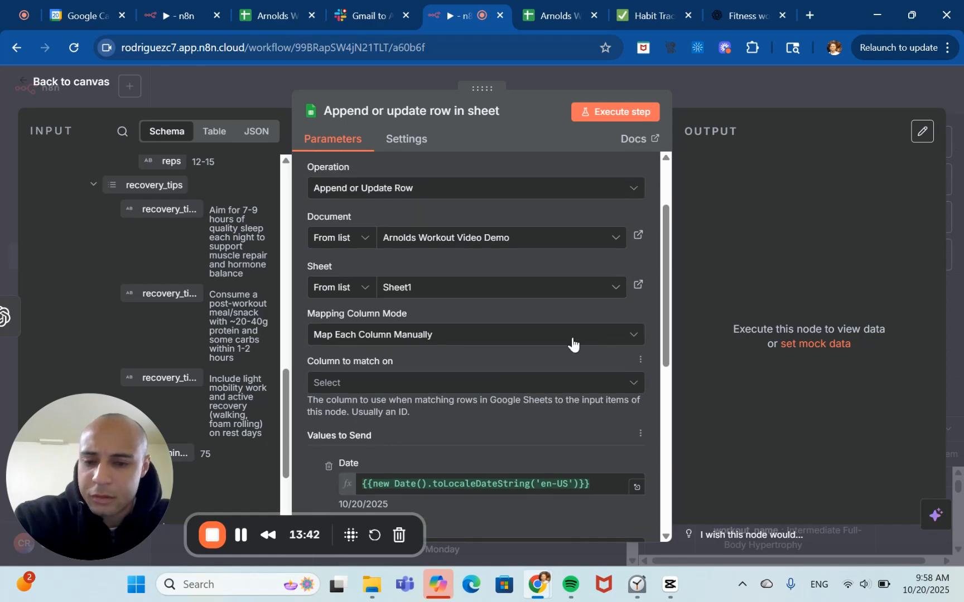
scroll(594, 413, down, 6)
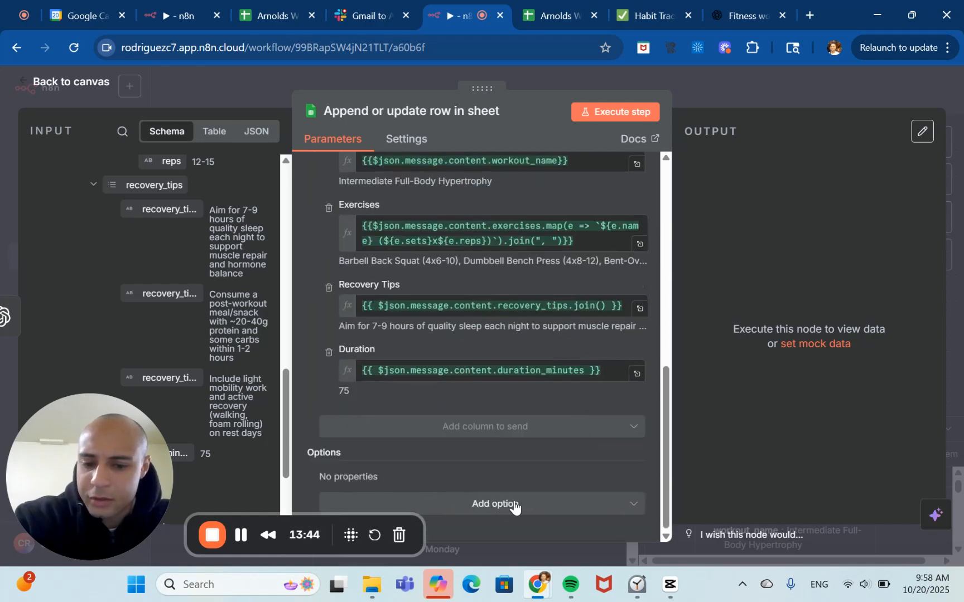
click(566, 510)
click(568, 507)
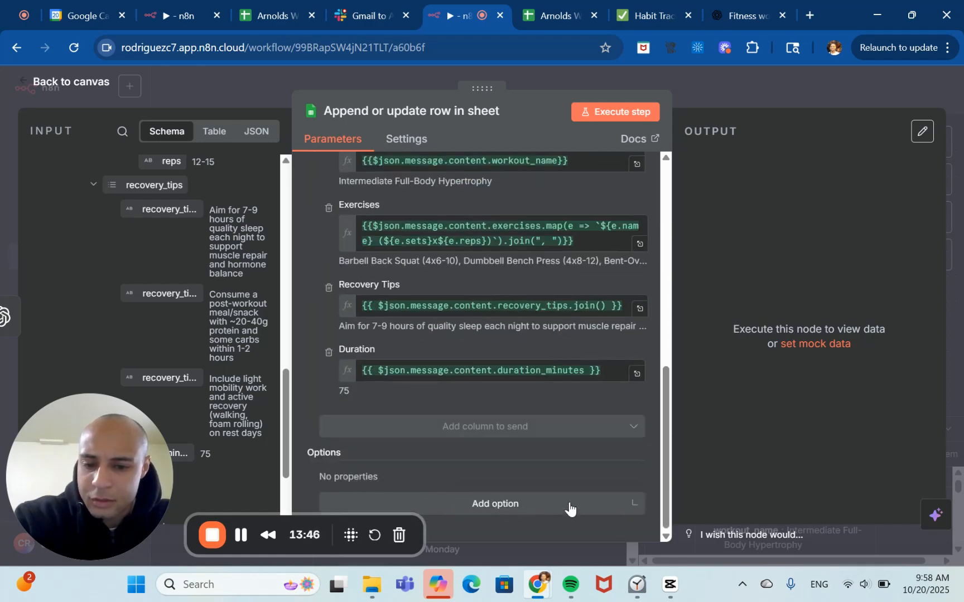
scroll(553, 312, up, 10)
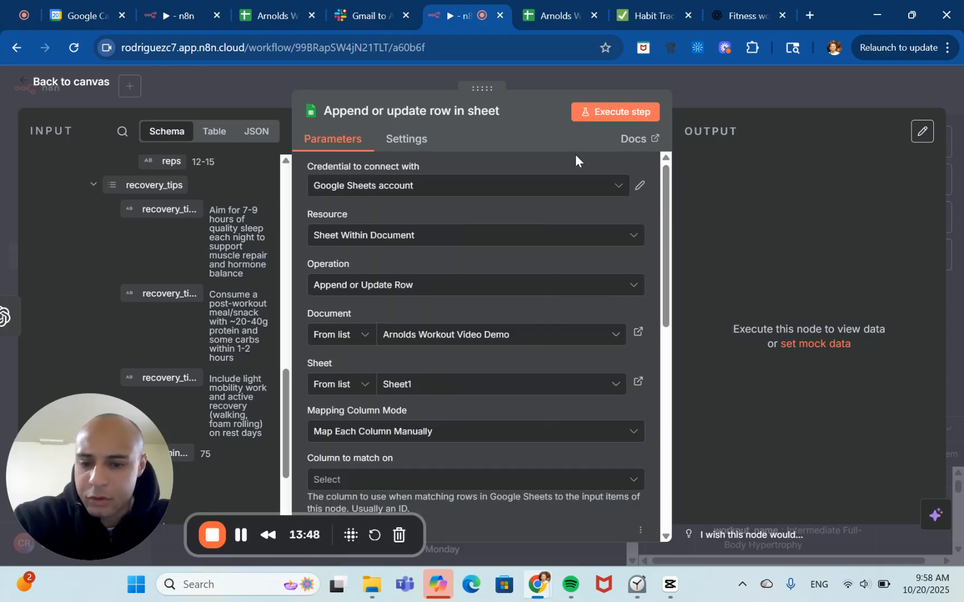
click(623, 113)
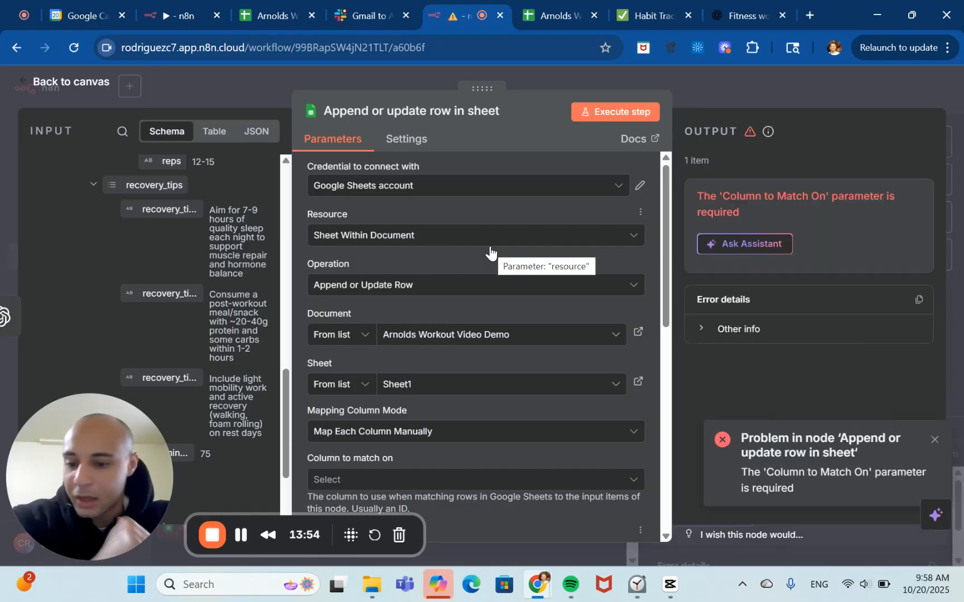
Set the column to match on to Date and execute the step again, reviewing its output.
scroll(452, 347, down, 4)
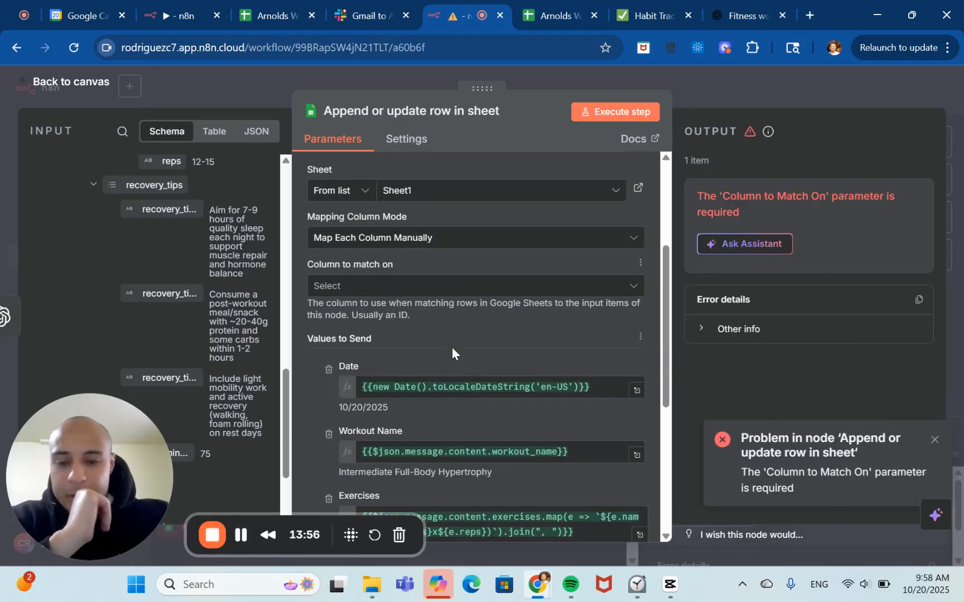
scroll(452, 347, down, 6)
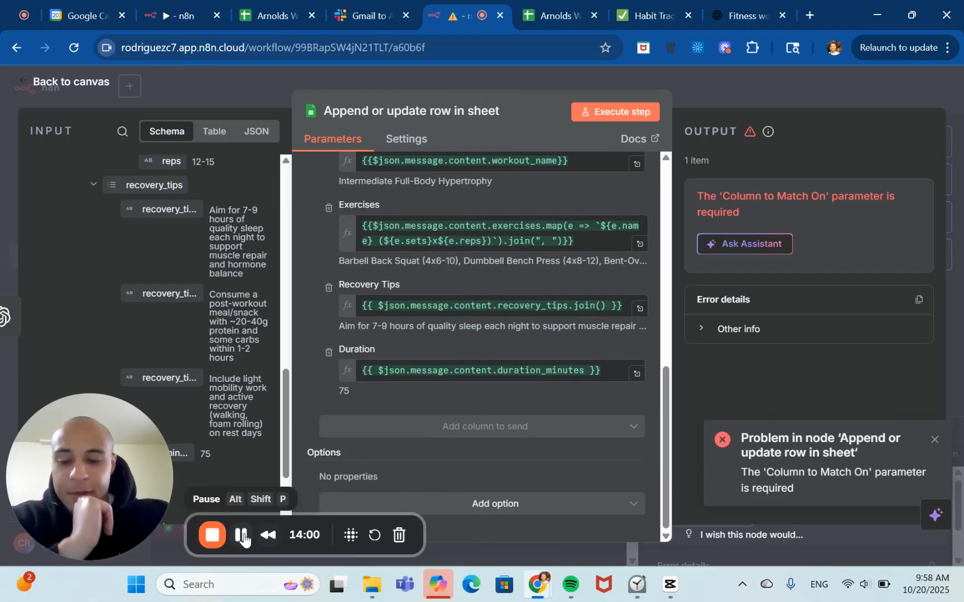
scroll(441, 366, up, 7)
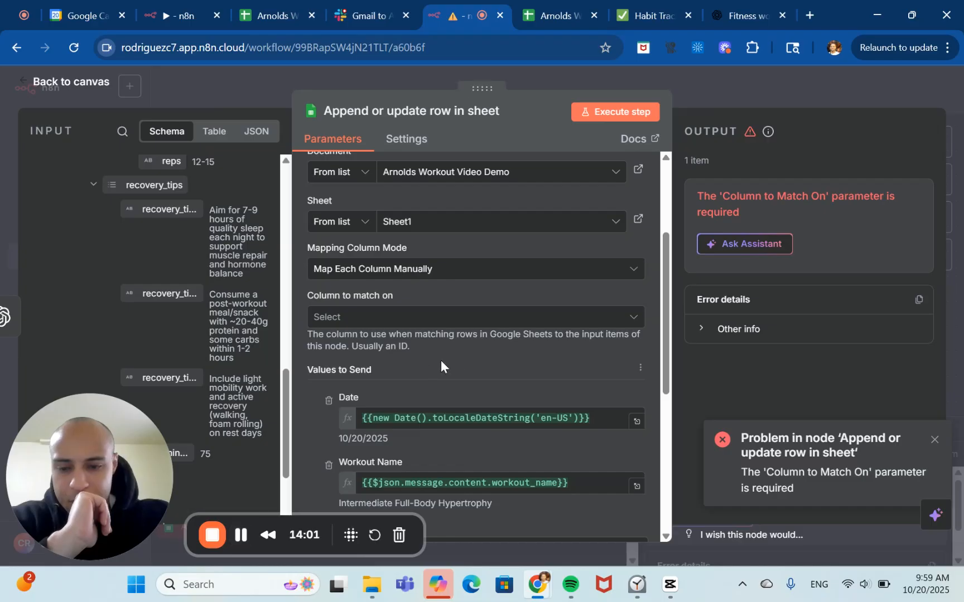
click(623, 319)
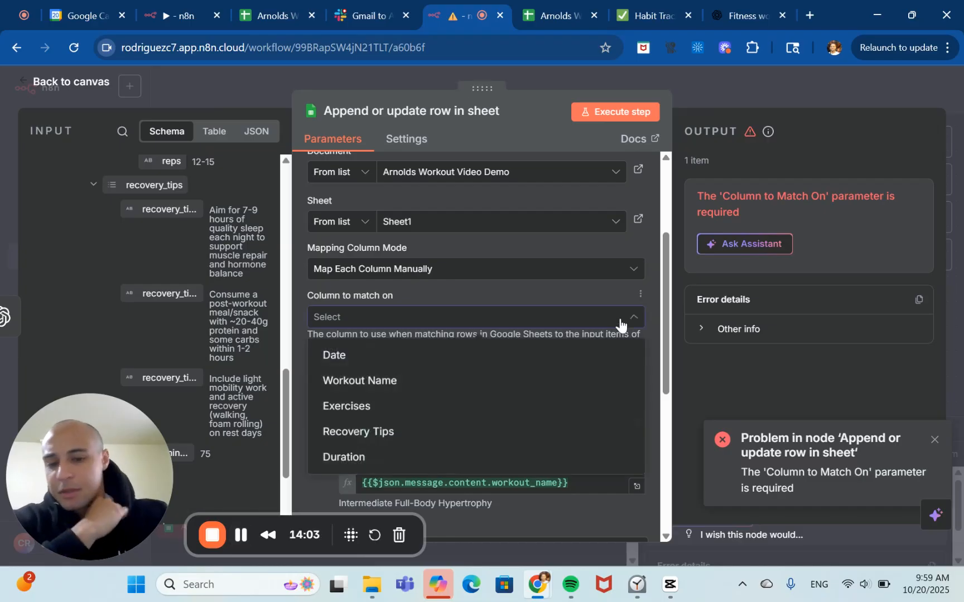
click(537, 355)
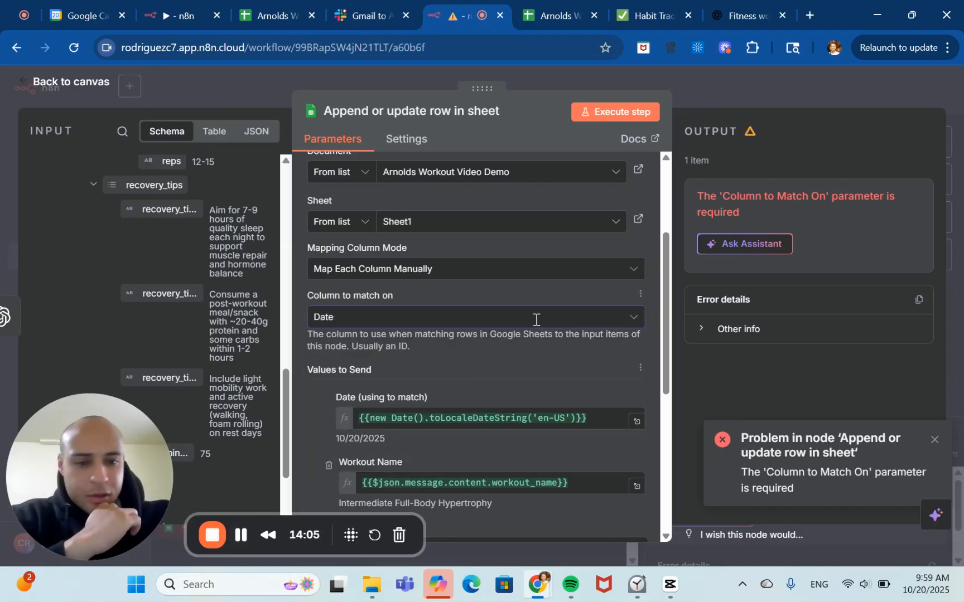
click(602, 120)
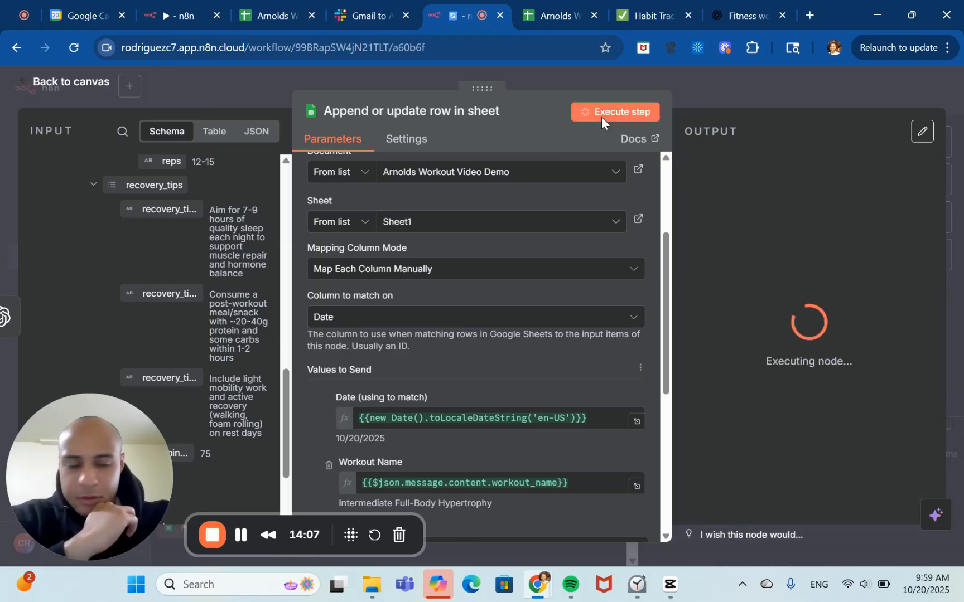
scroll(596, 265, up, 2)
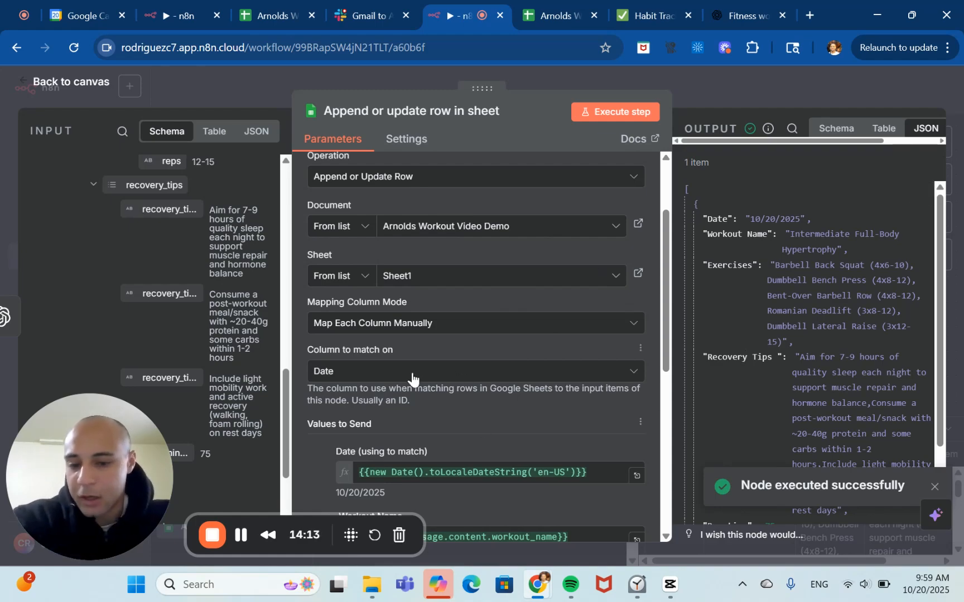
scroll(725, 409, down, 3)
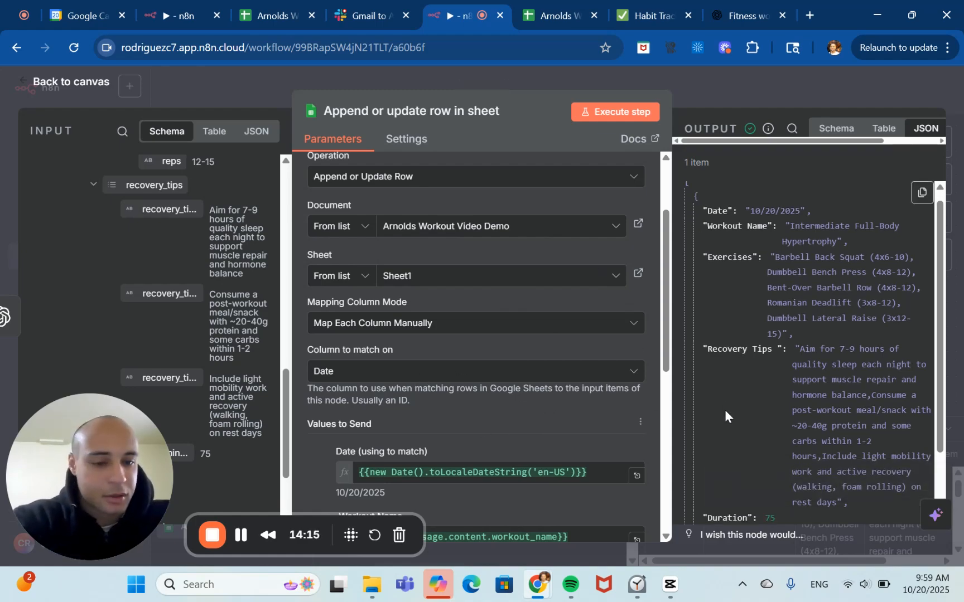
scroll(725, 409, up, 3)
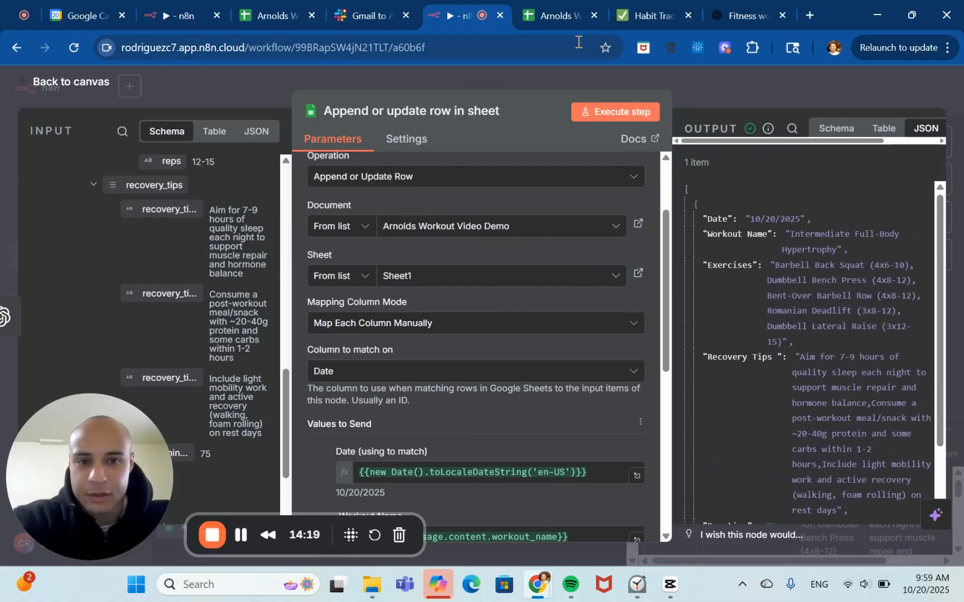
In the Arnolds Workout Video Demo spreadsheet, auto-fit the Date, Workout Name, Exercises and Recovery Tips column widths and review the new row.
click(542, 3)
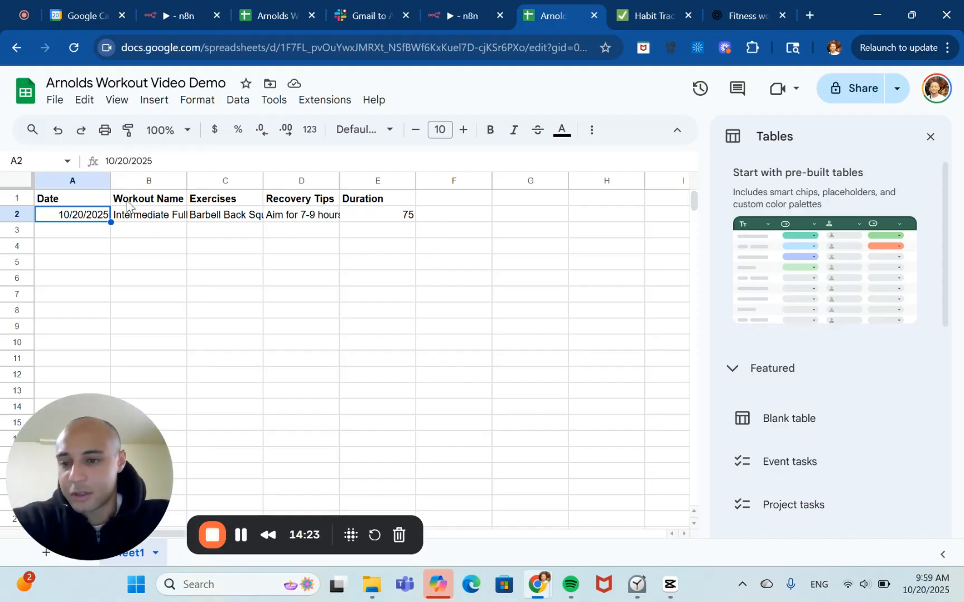
double_click(109, 181)
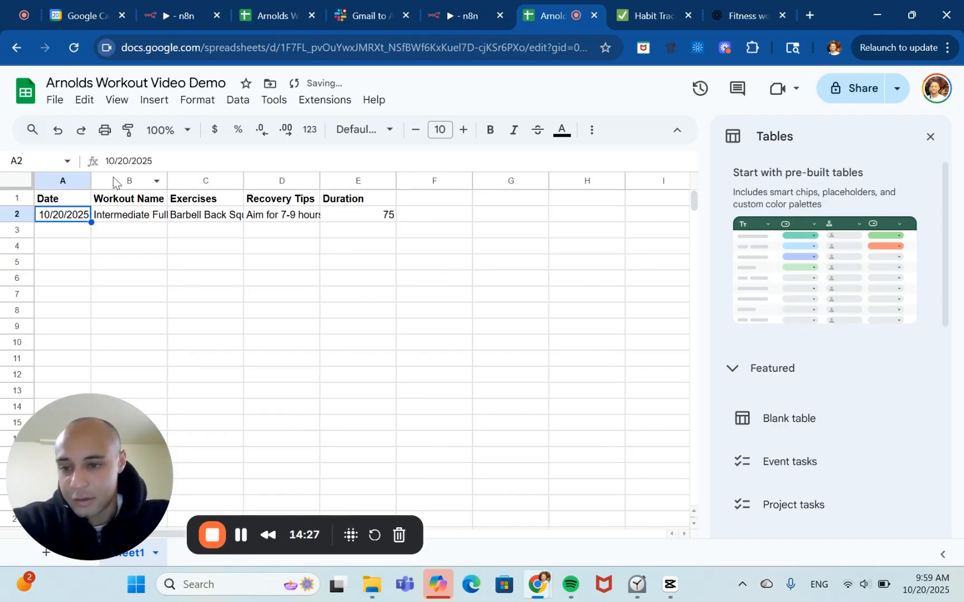
double_click(166, 184)
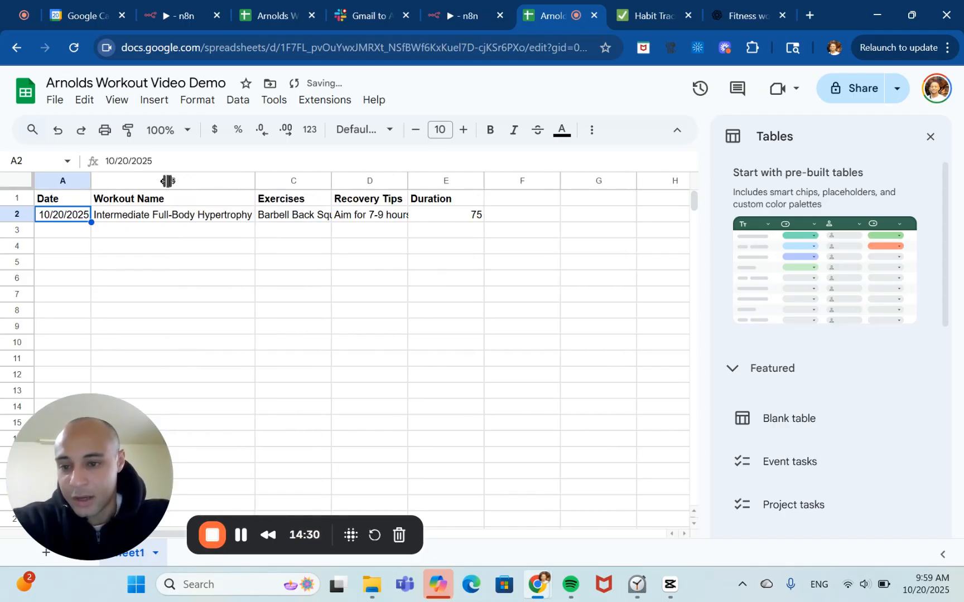
double_click(330, 183)
scroll(577, 208, right, 3)
scroll(577, 208, right, 5)
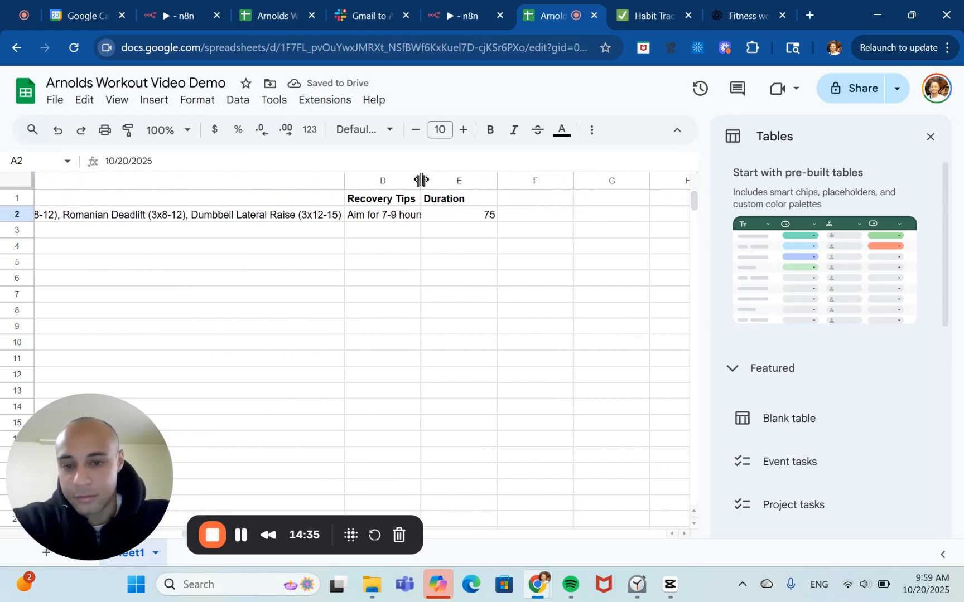
double_click(419, 179)
scroll(587, 202, right, 5)
scroll(587, 202, right, 8)
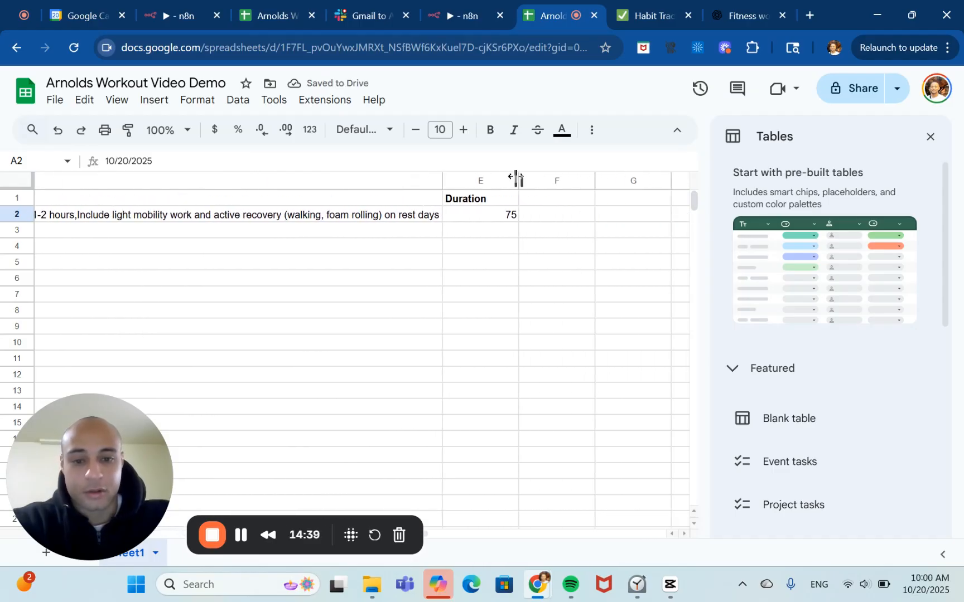
scroll(498, 287, left, 10)
scroll(498, 287, left, 10)
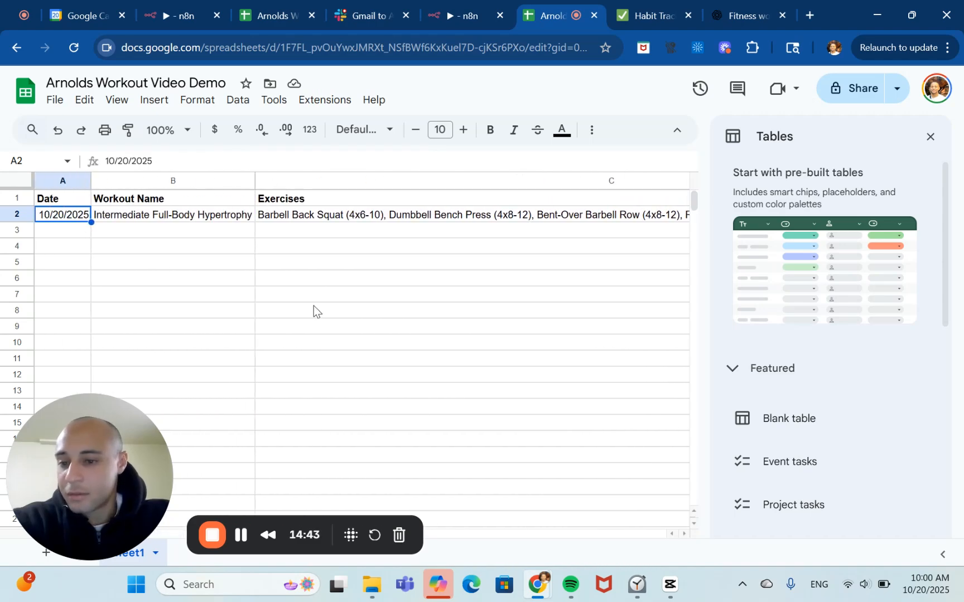
scroll(313, 305, right, 10)
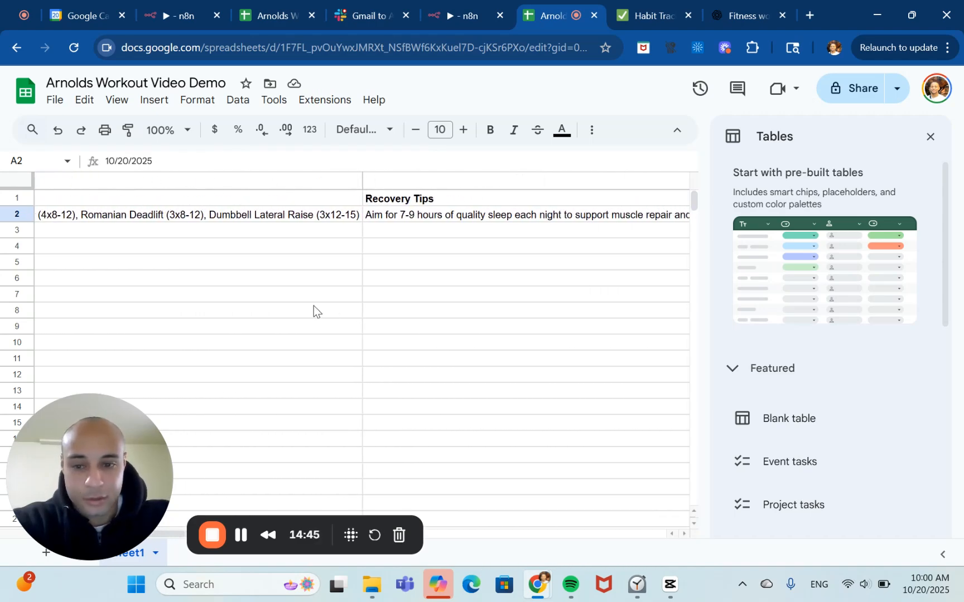
Scroll through the new spreadsheet row and narrow the Recovery Tips column width.
scroll(313, 305, right, 10)
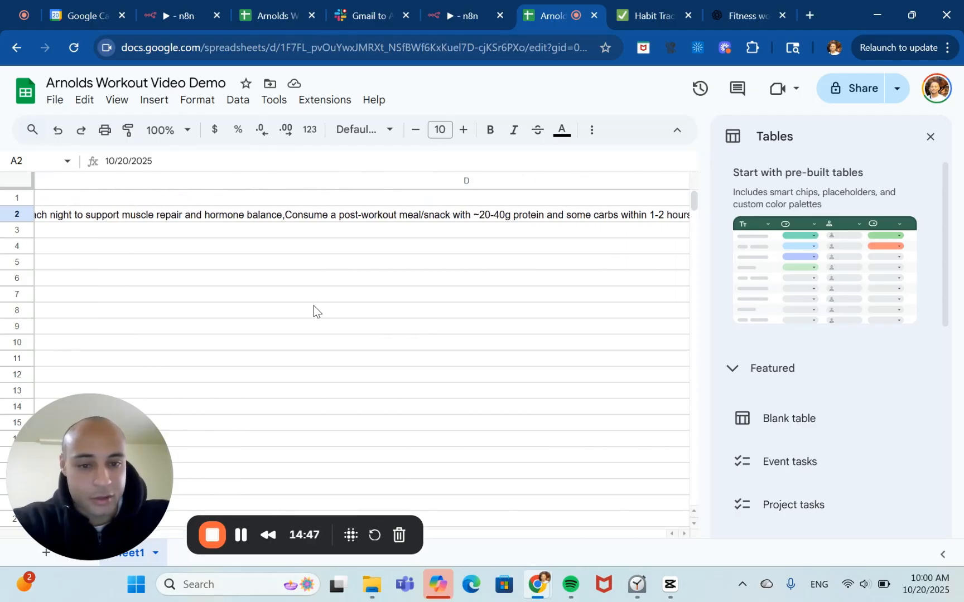
scroll(314, 306, right, 10)
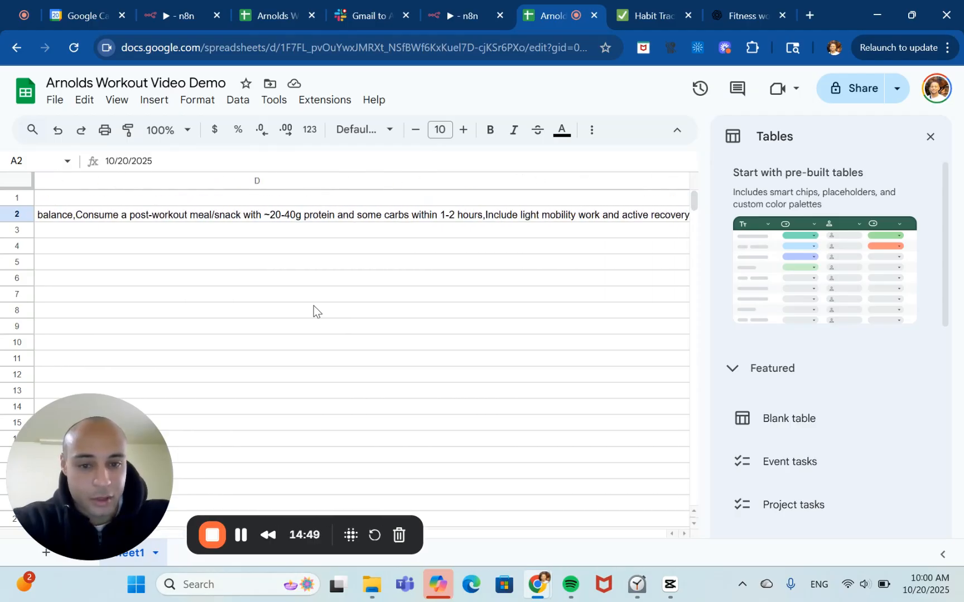
scroll(314, 305, right, 10)
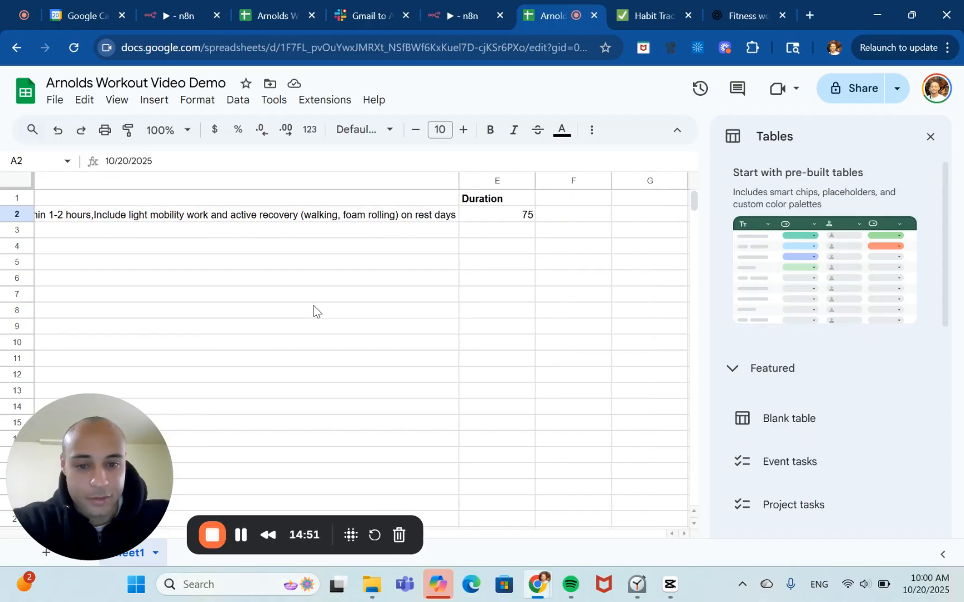
scroll(314, 306, left, 10)
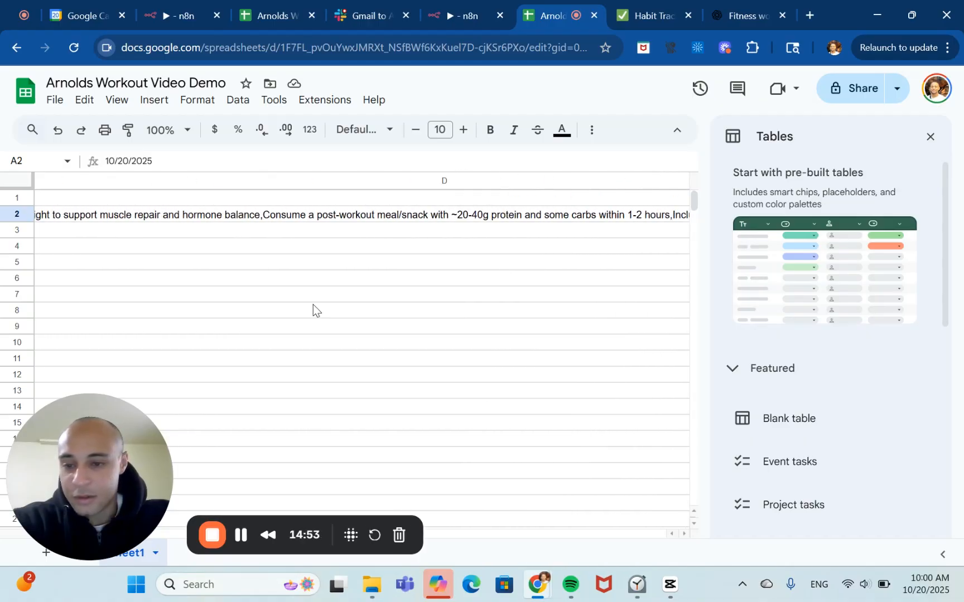
click(366, 217)
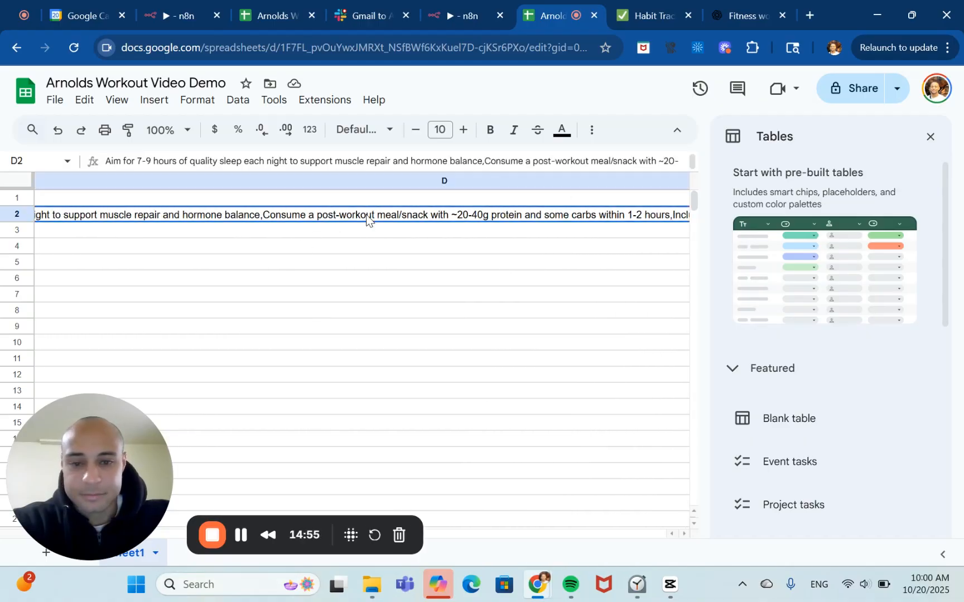
scroll(368, 217, right, 10)
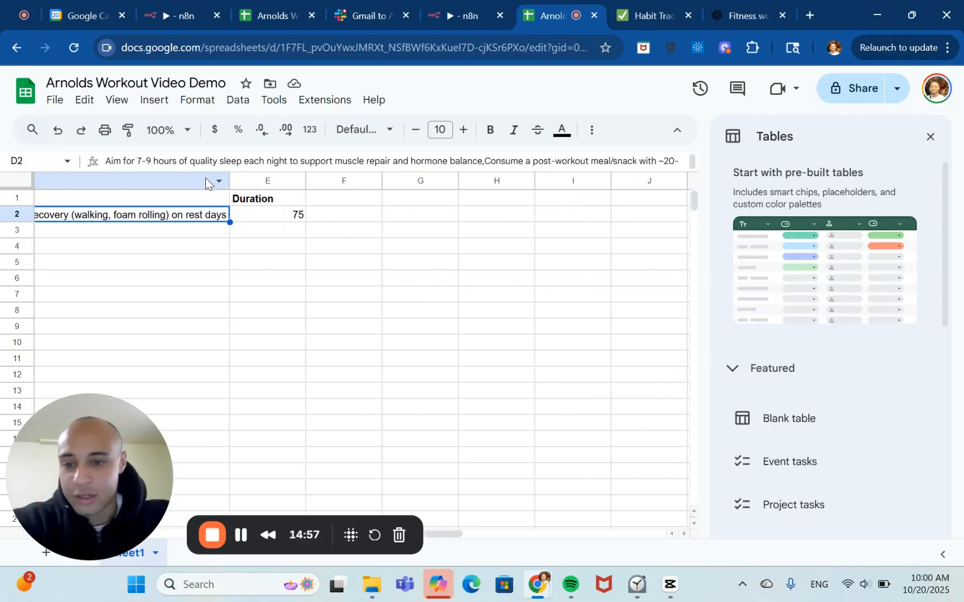
drag(227, 180, 52, 187)
scroll(123, 242, left, 5)
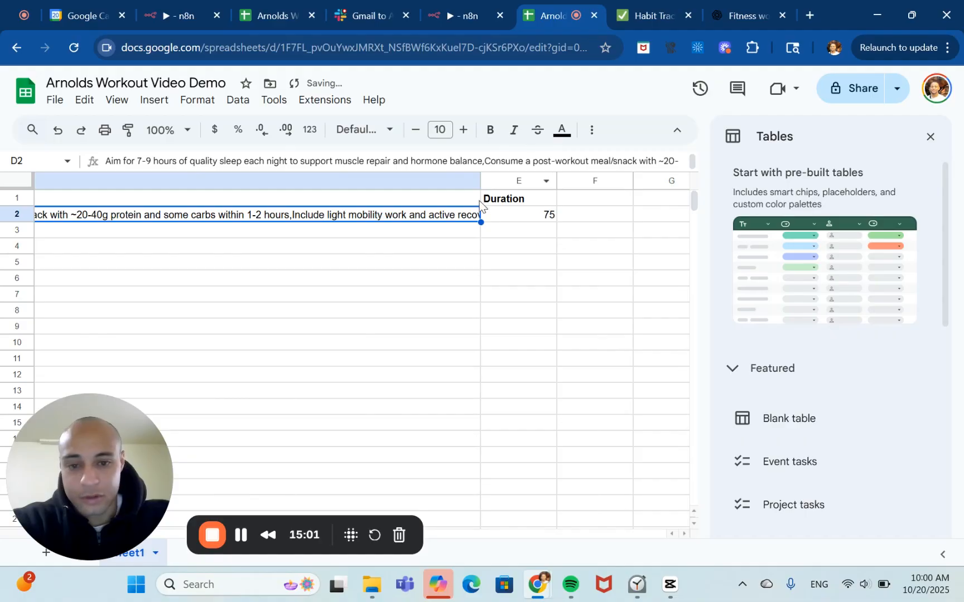
drag(480, 180, 341, 177)
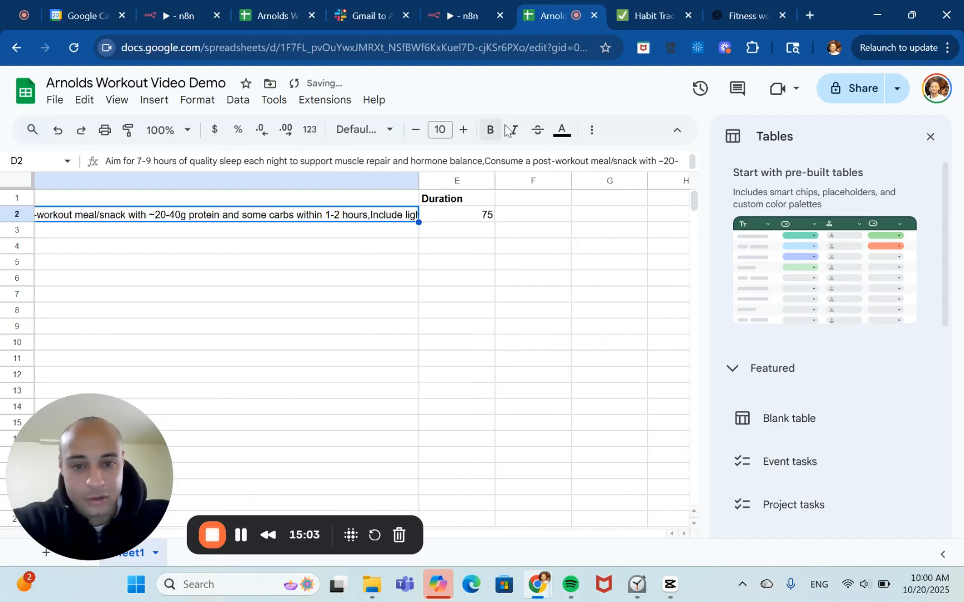
Turn on text wrapping for the Recovery Tips cell in row 2 and review the whole row.
click(592, 131)
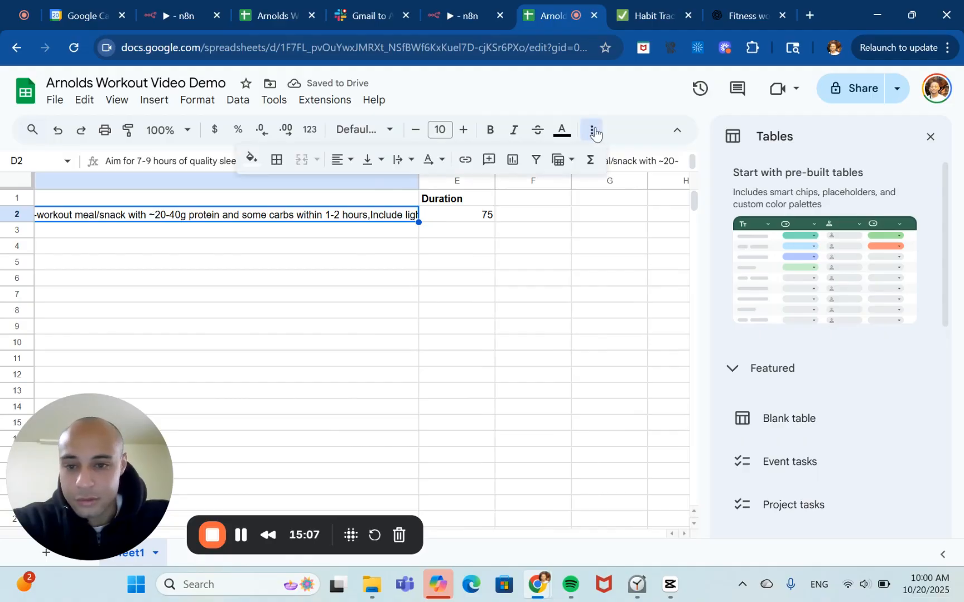
click(442, 161)
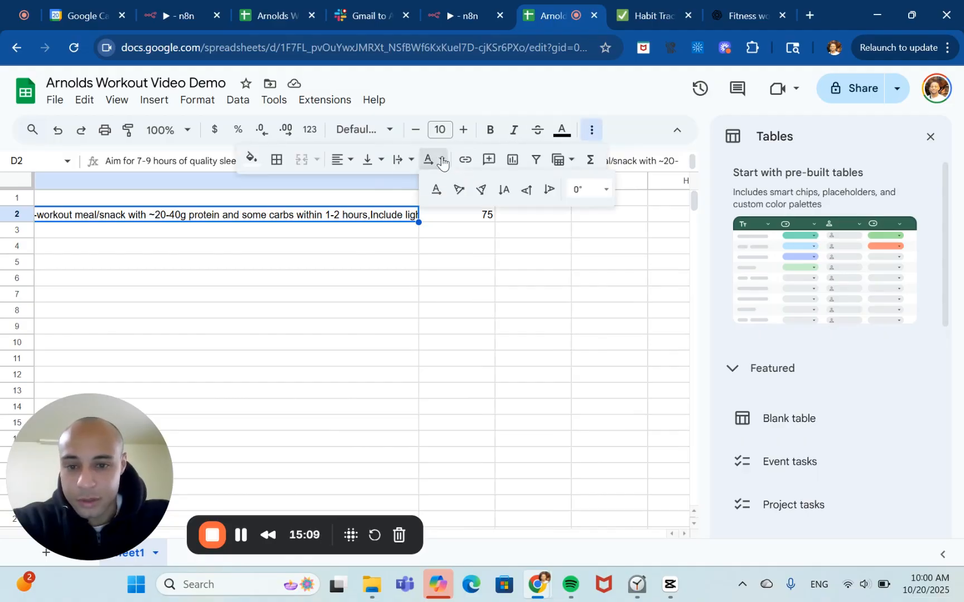
click(441, 161)
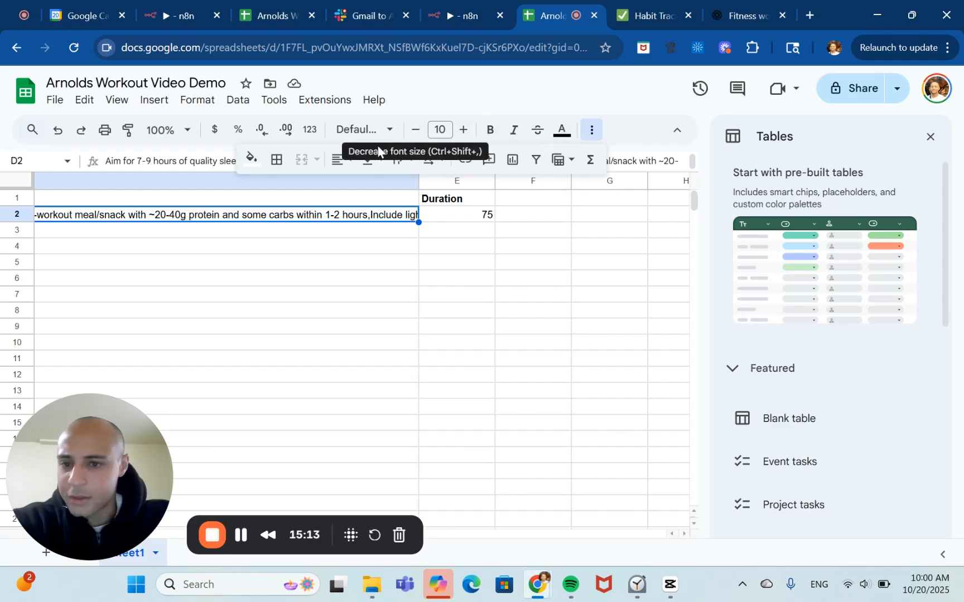
click(441, 160)
click(442, 160)
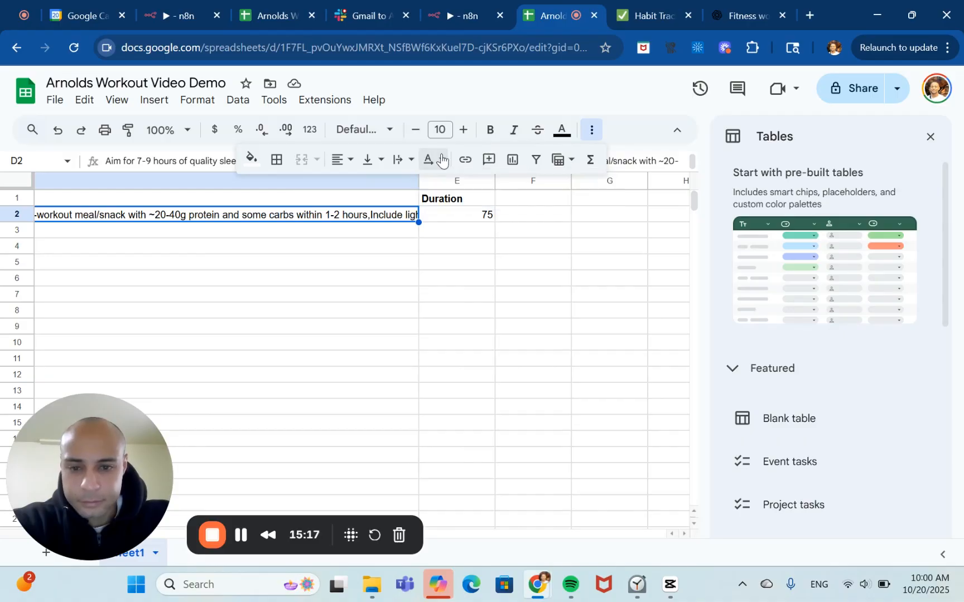
click(442, 160)
click(442, 160)
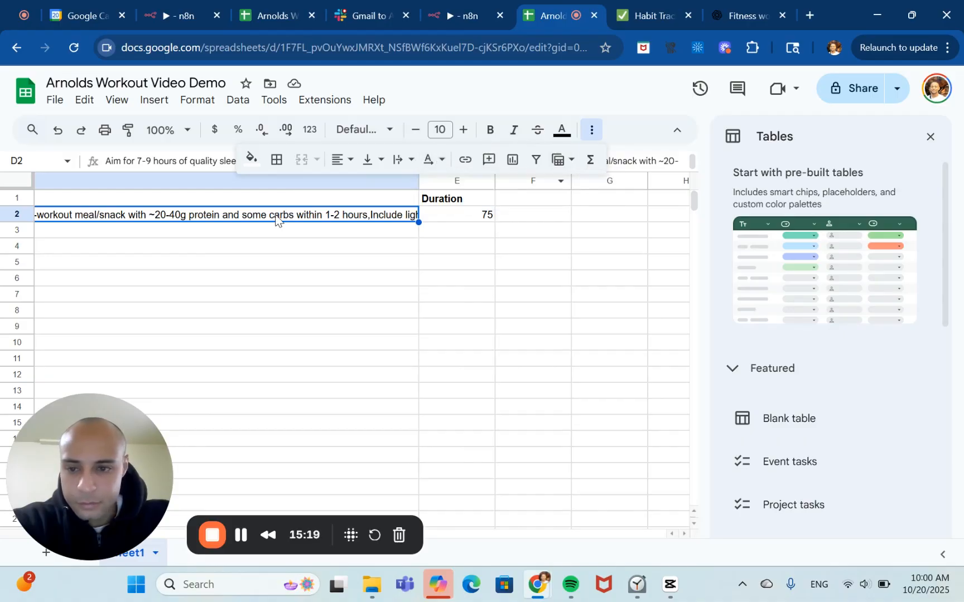
click(389, 131)
click(389, 132)
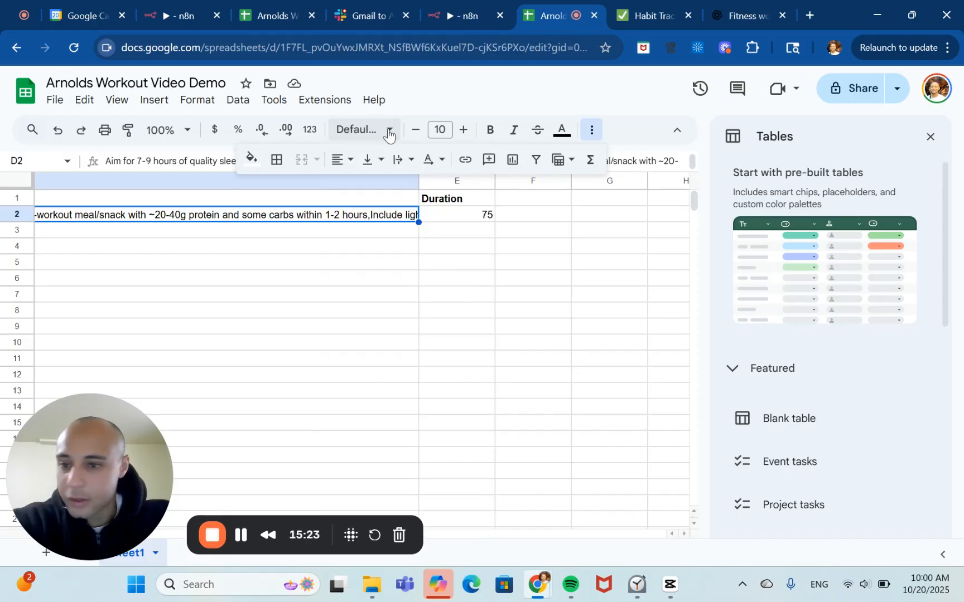
click(56, 100)
click(83, 102)
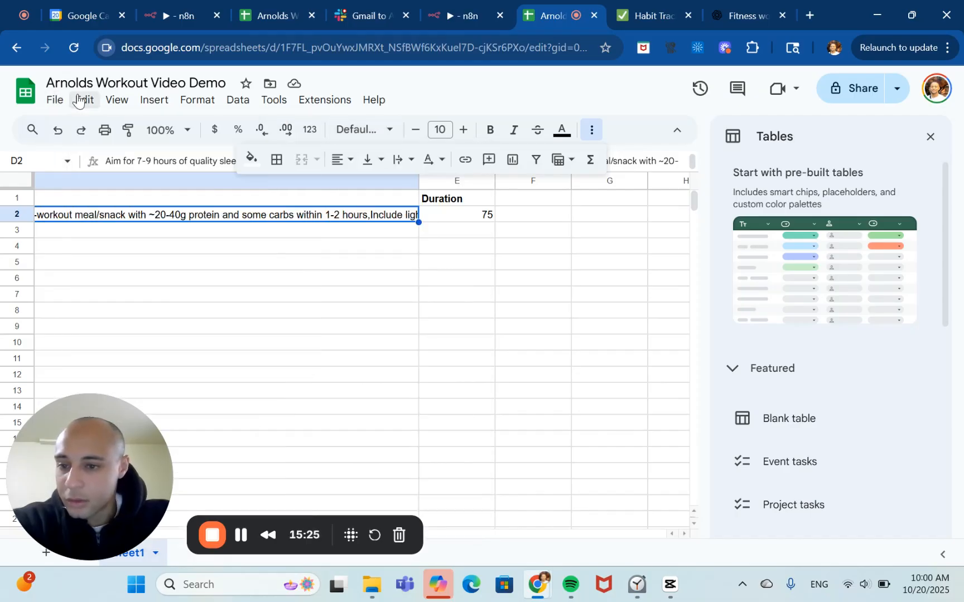
click(120, 105)
click(148, 106)
click(148, 104)
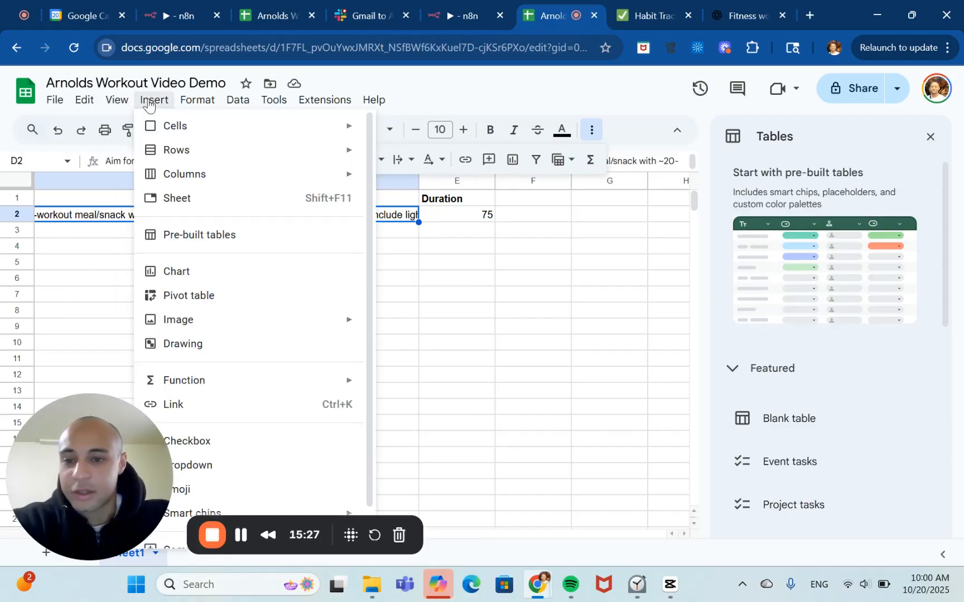
click(148, 104)
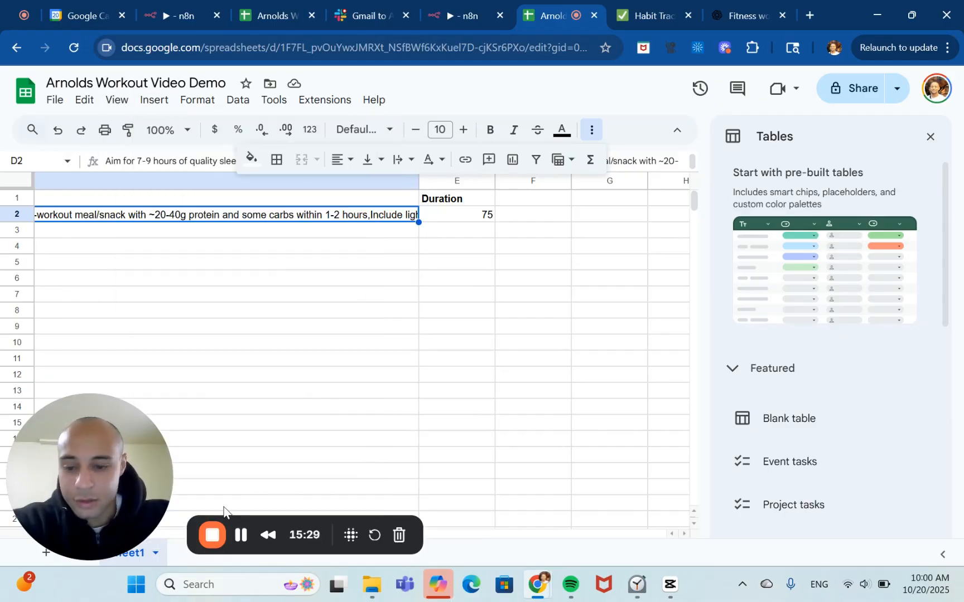
click(403, 160)
click(426, 188)
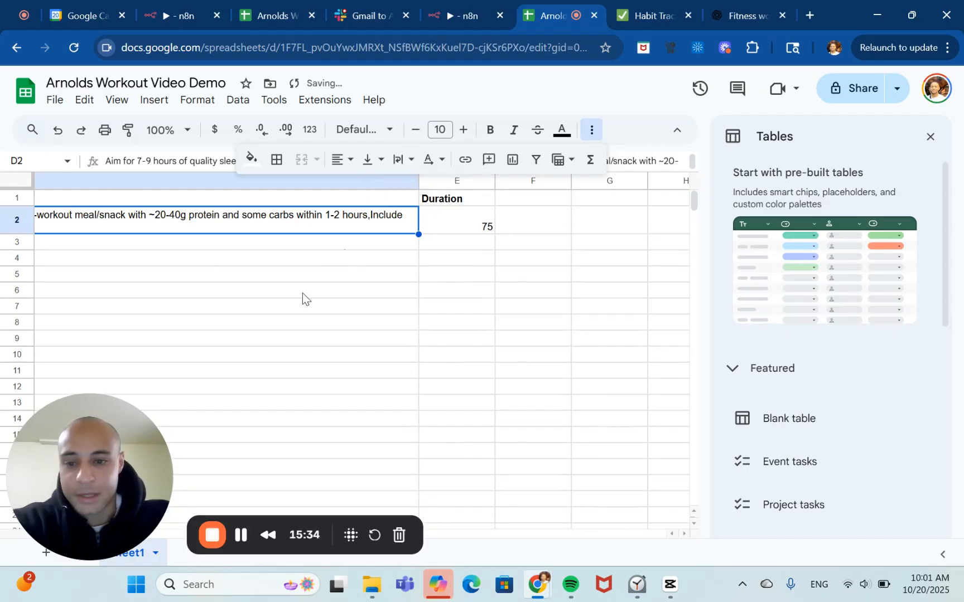
scroll(302, 292, left, 10)
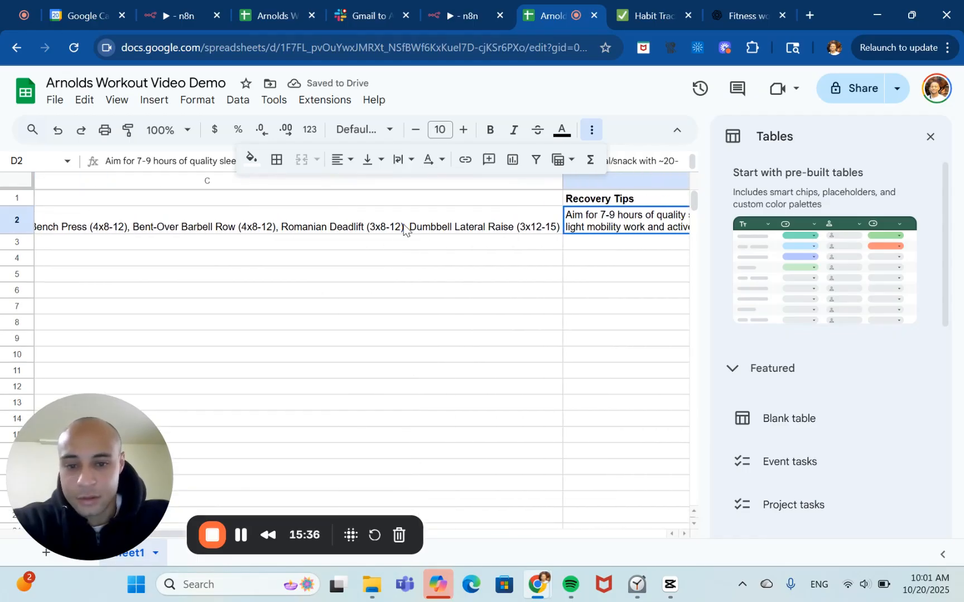
scroll(404, 224, left, 3)
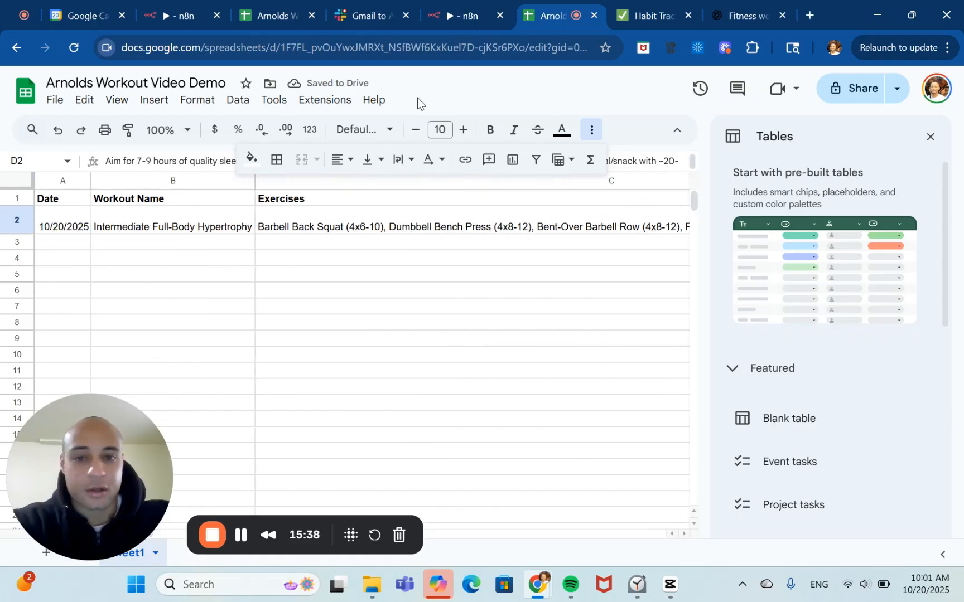
In the n8n workflow, add a Slack Send a message node after the Append or update row in sheet node.
click(469, 6)
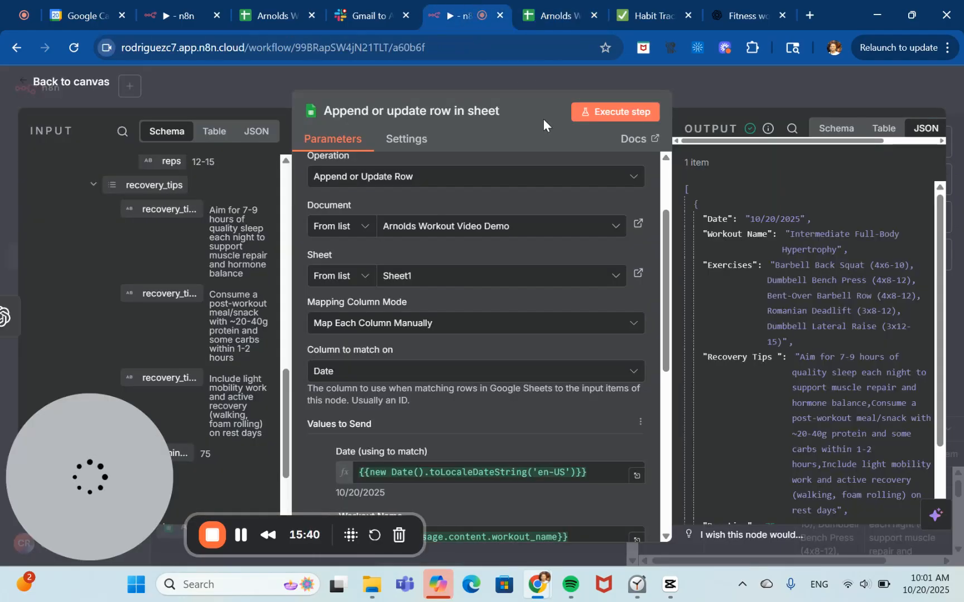
click(741, 88)
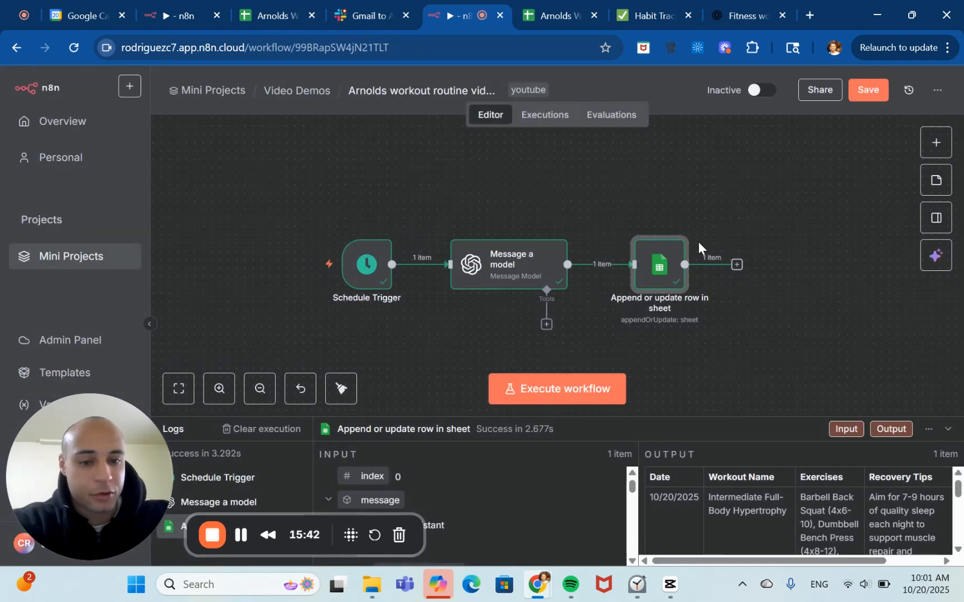
click(737, 265)
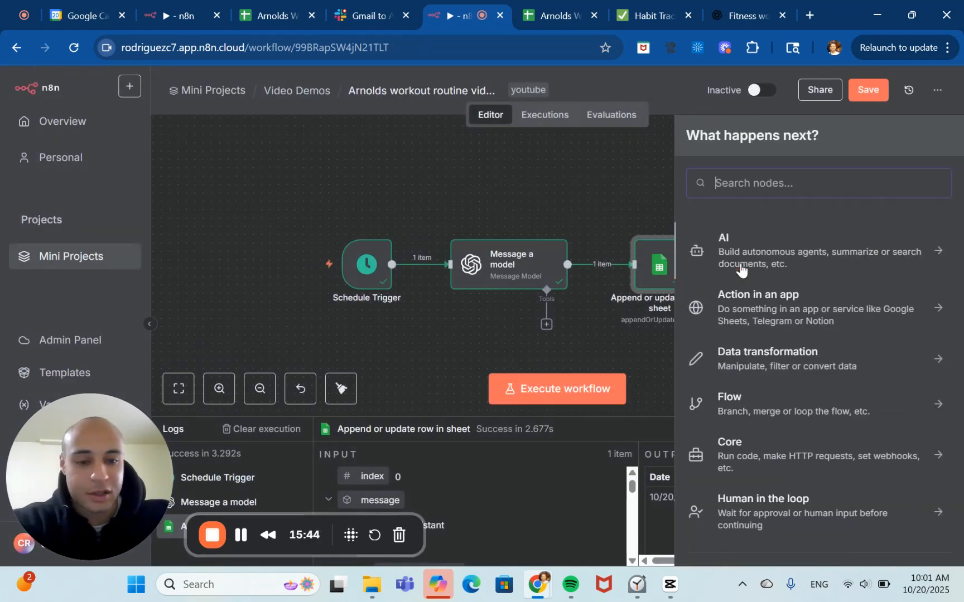
text(s;)
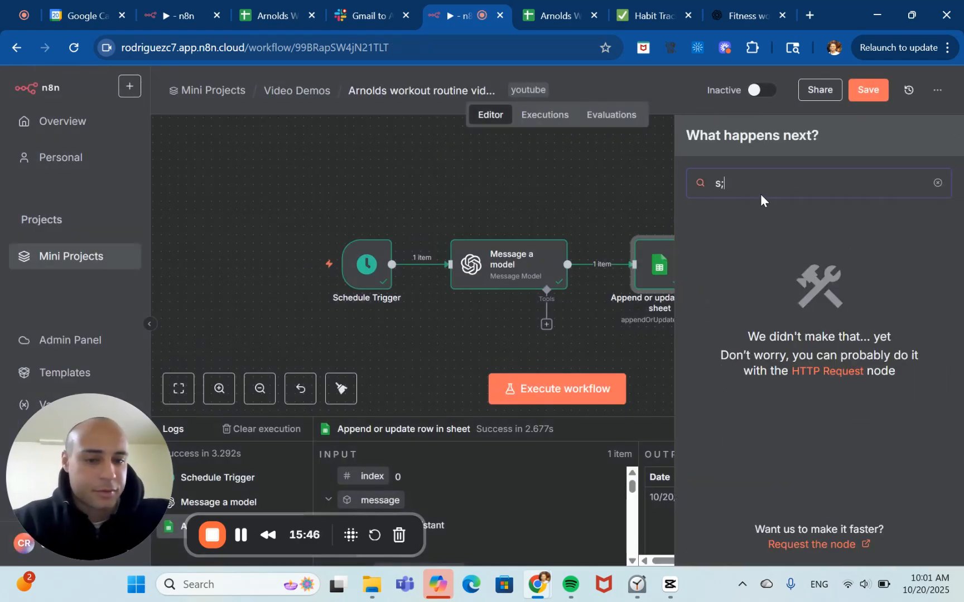
key(BackSpace)
key(BackSpace)
text(slack)
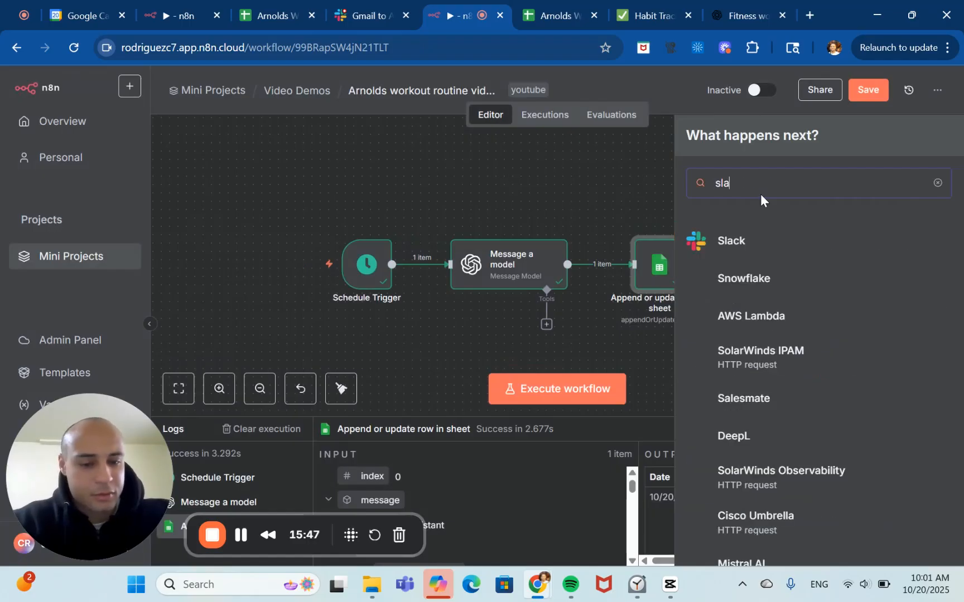
click(745, 245)
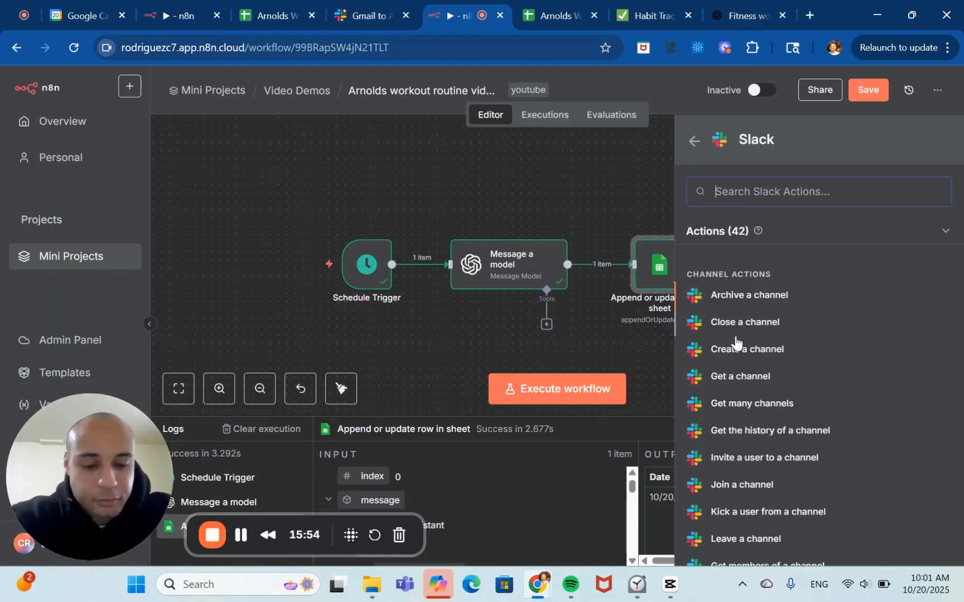
scroll(742, 368, down, 6)
scroll(780, 430, down, 3)
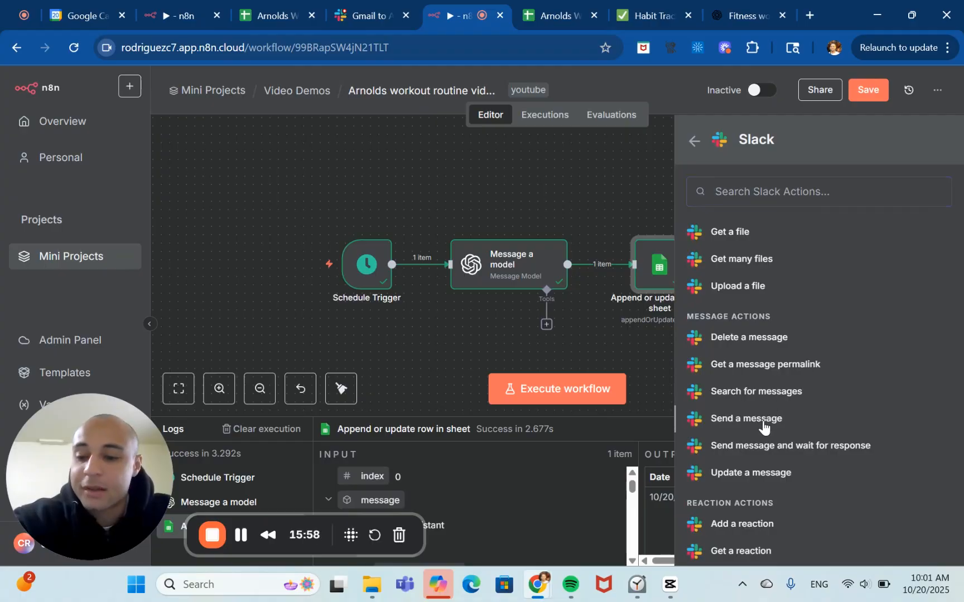
click(763, 422)
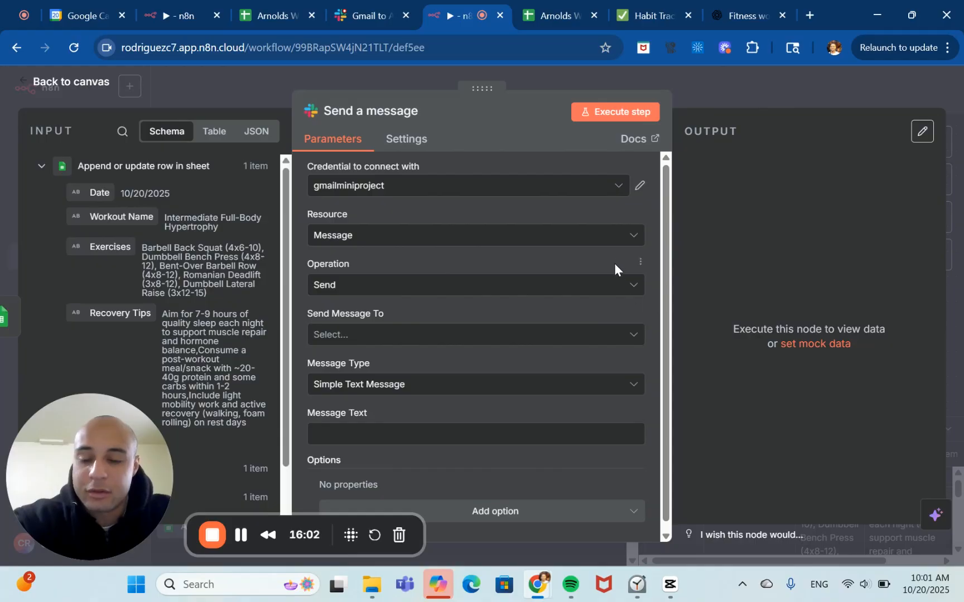
Check the available Slack credentials for the Send a message node.
click(621, 190)
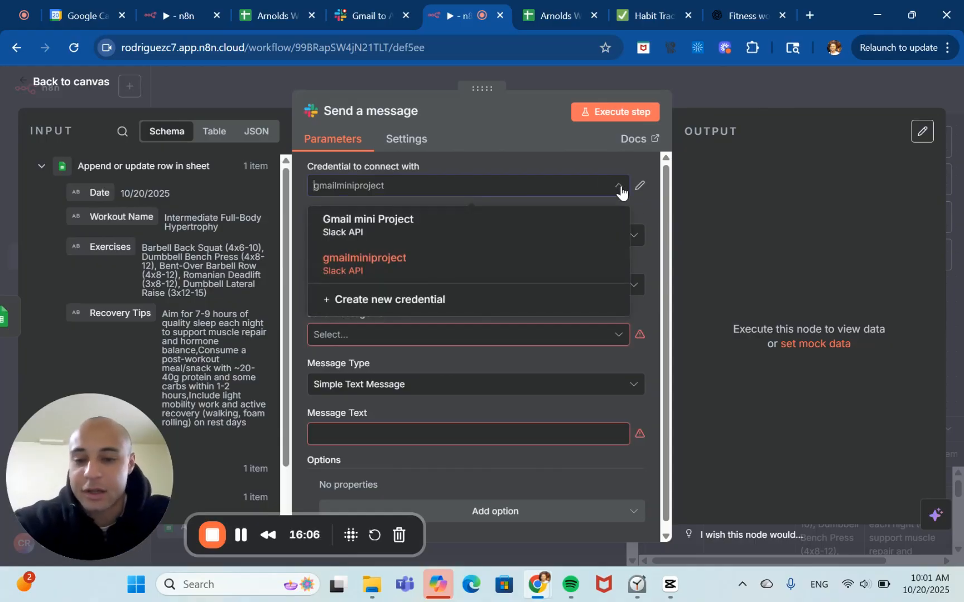
click(621, 191)
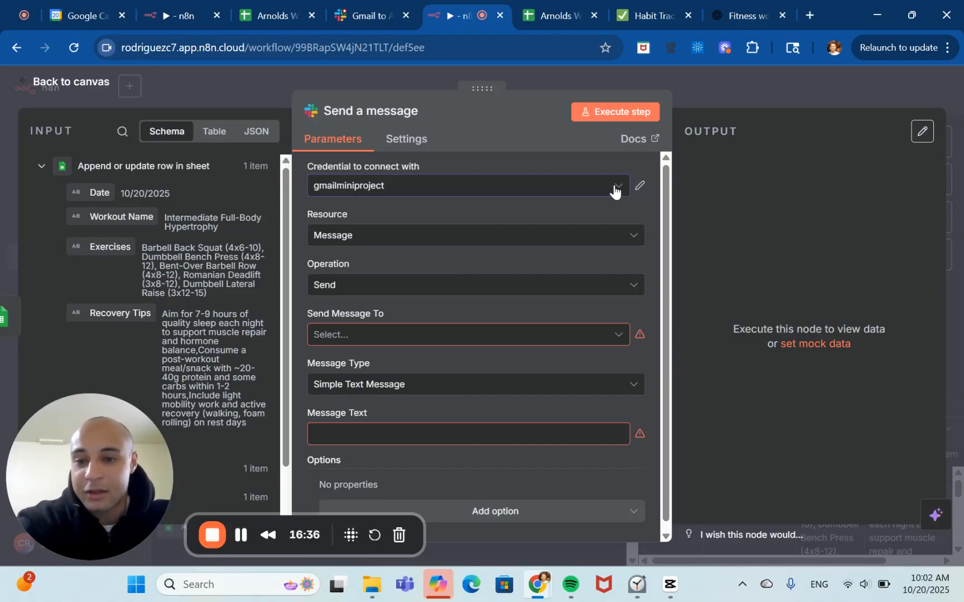
click(614, 191)
click(614, 189)
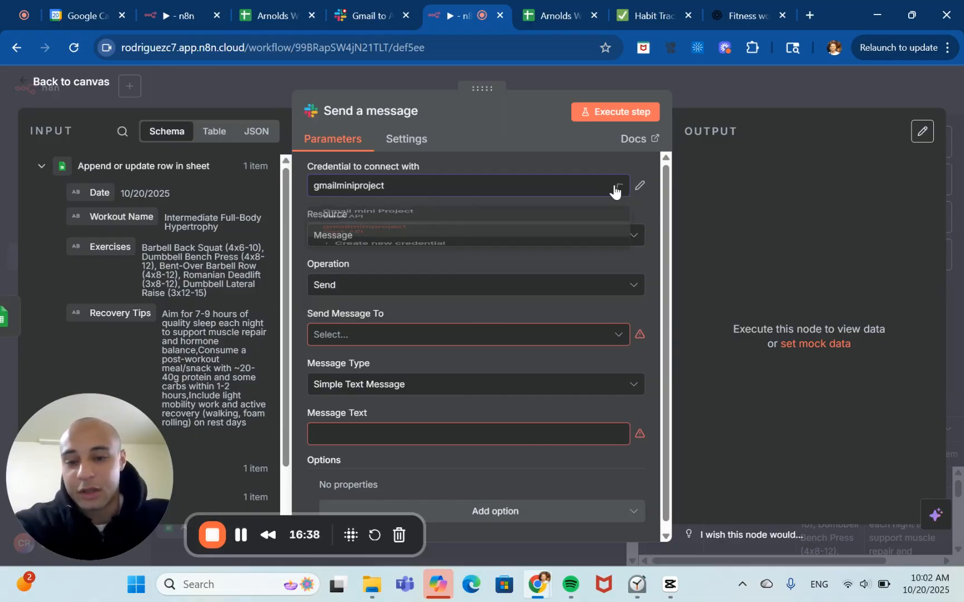
click(613, 189)
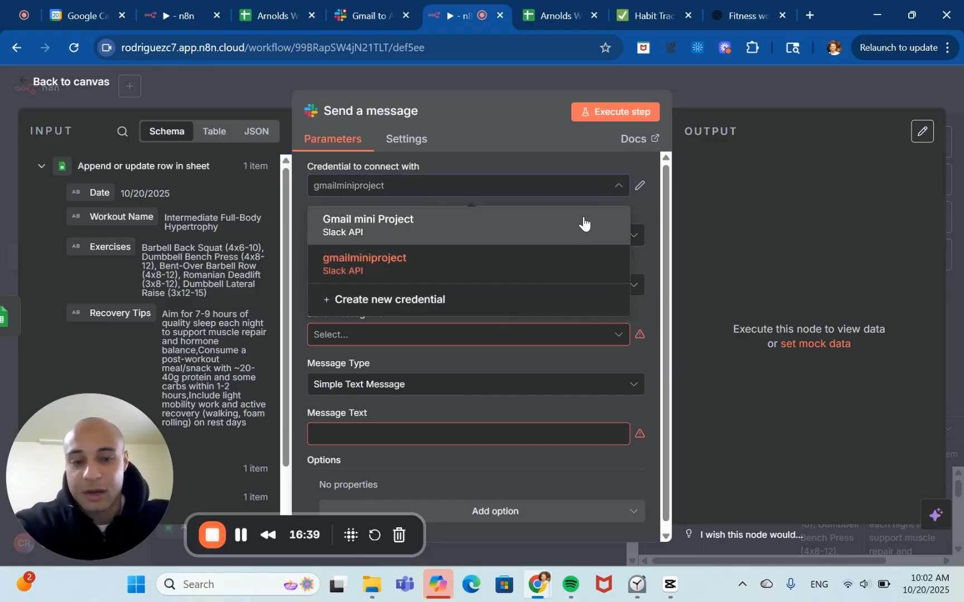
click(618, 185)
scroll(594, 304, down, 1)
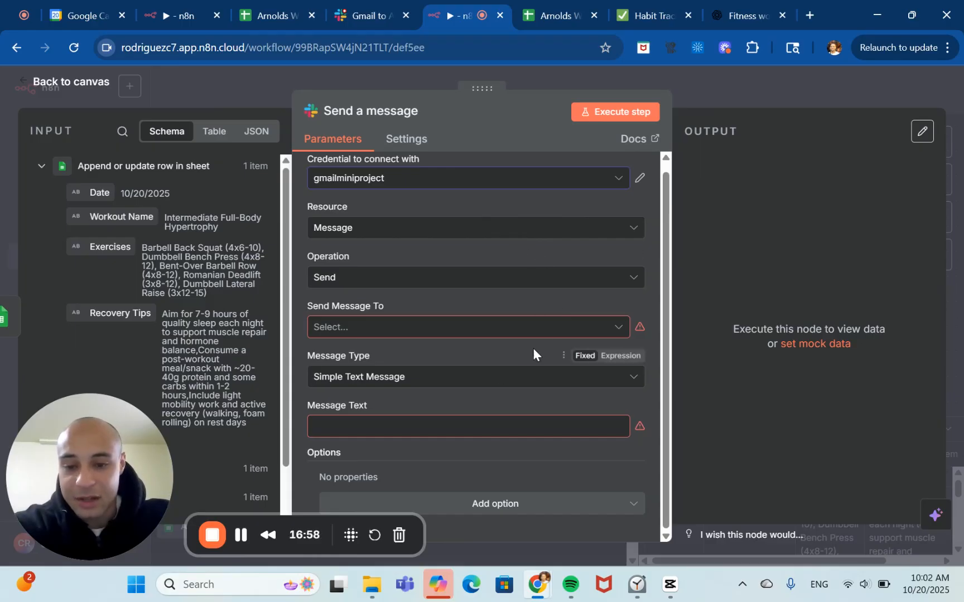
Set the message recipient type to User and pick your own Slack user from the list.
click(579, 334)
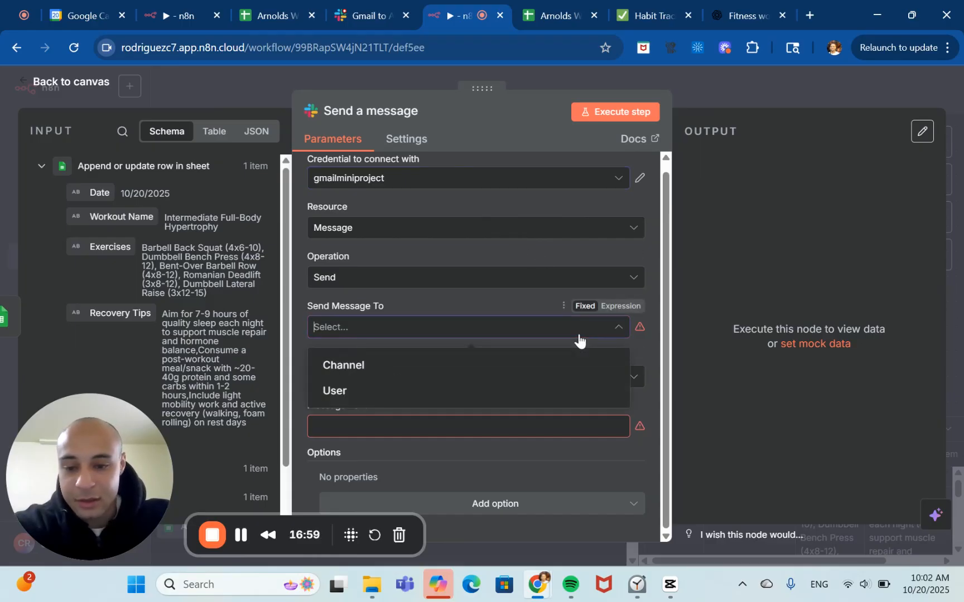
click(503, 390)
click(531, 357)
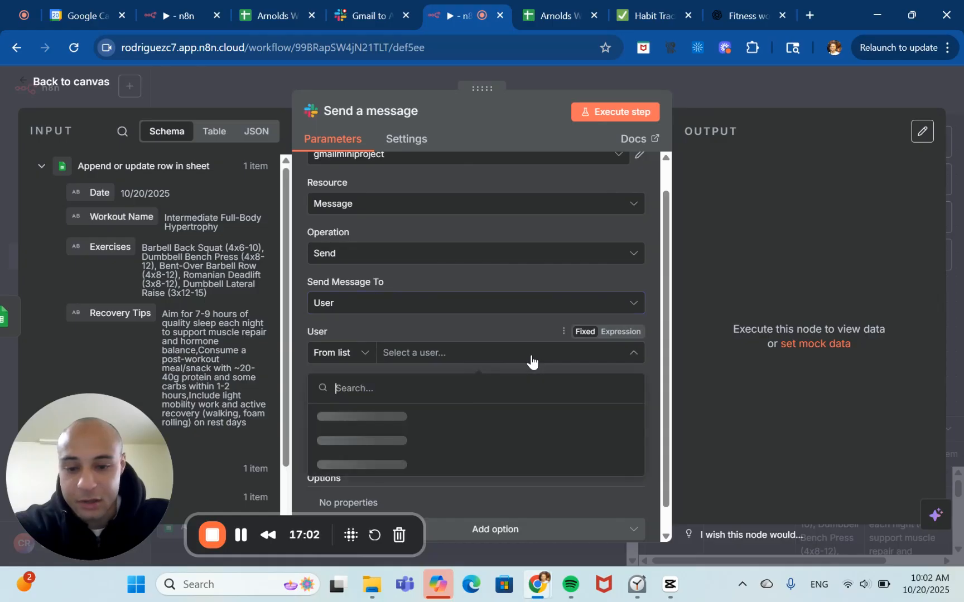
click(466, 429)
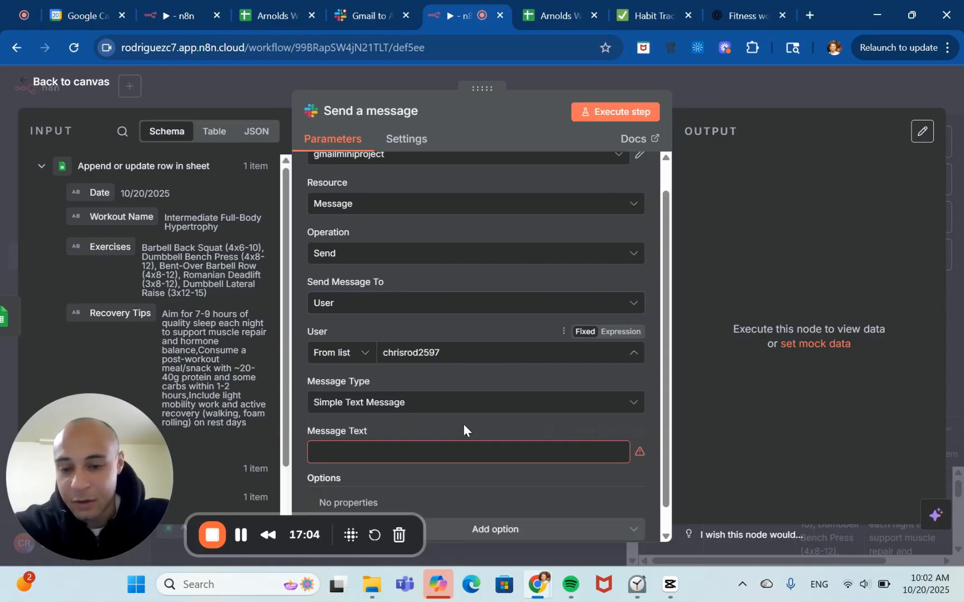
Map the Date field into the Message Text as an expression and open the full expression editor.
scroll(530, 414, down, 1)
click(485, 426)
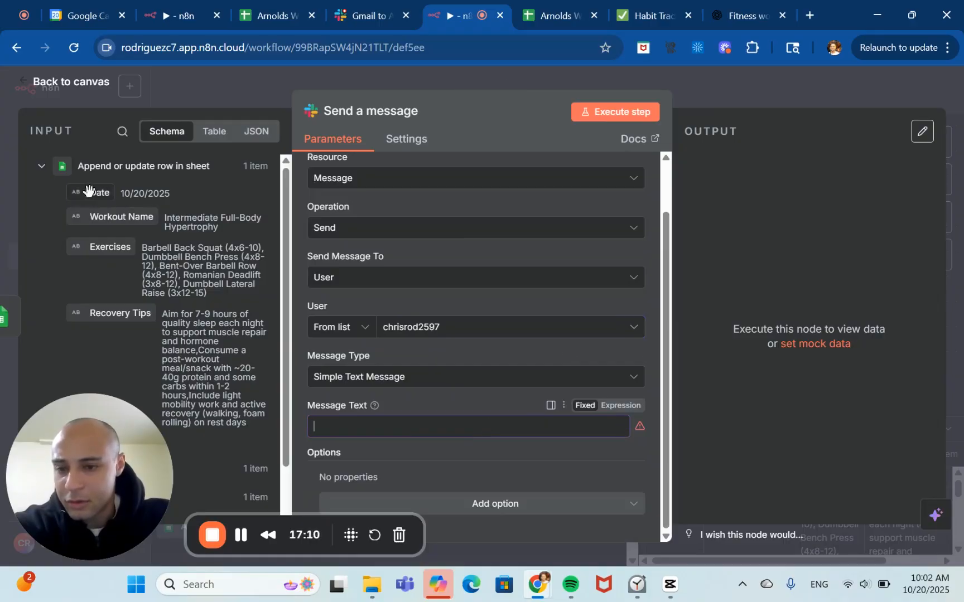
drag(88, 192, 357, 424)
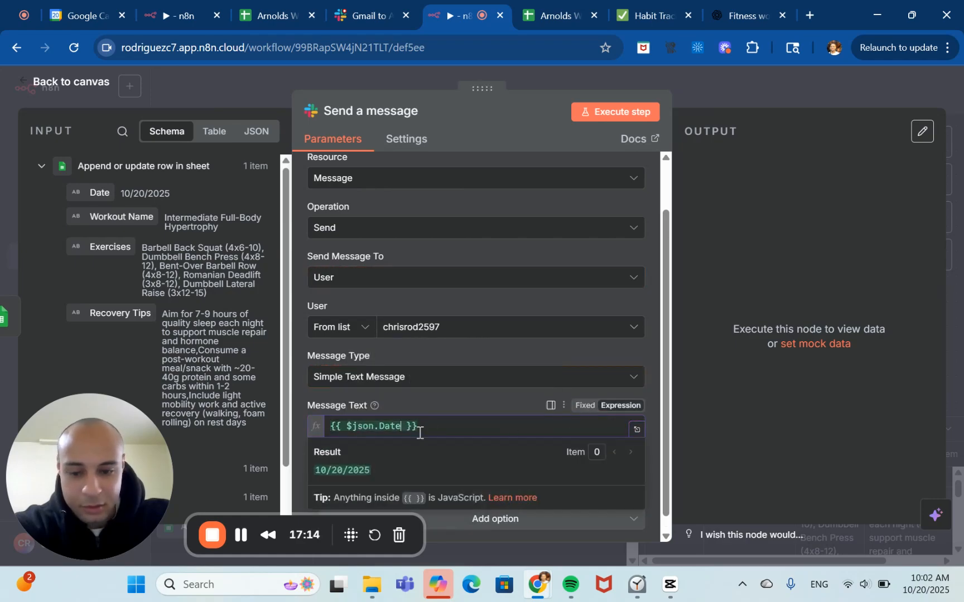
click(636, 429)
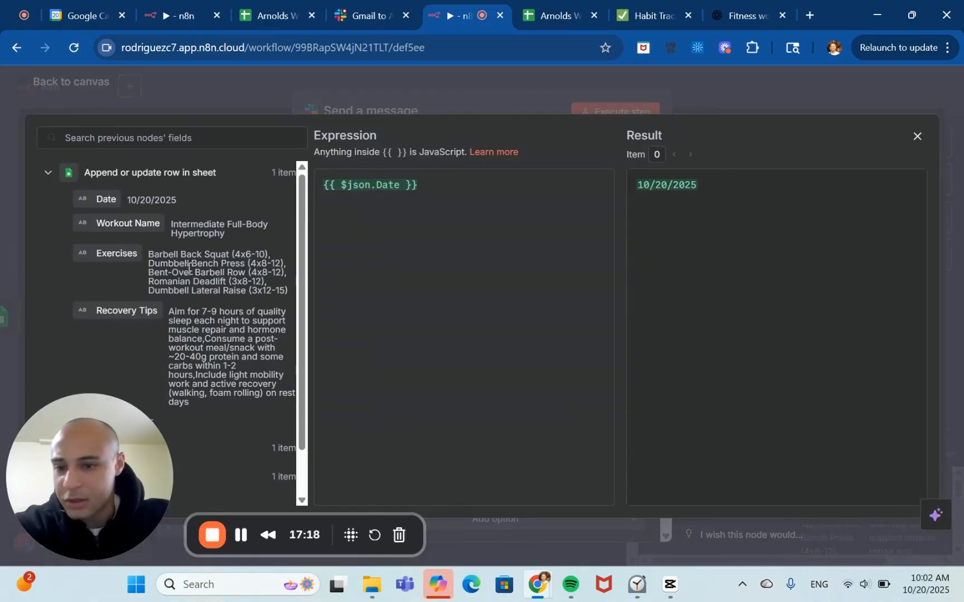
Add the Workout Name field to the message, separated from the date by a blank line.
drag(125, 223, 421, 192)
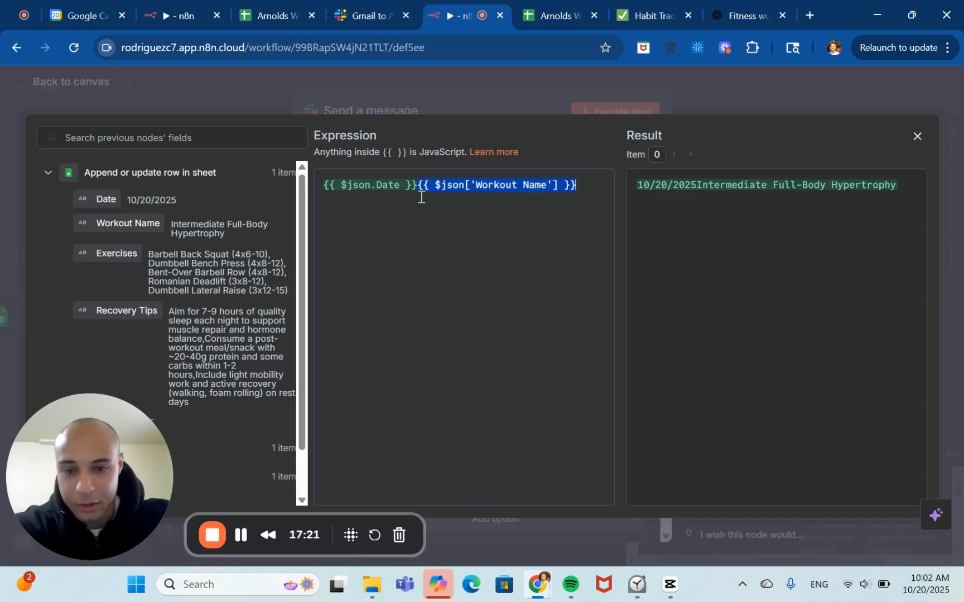
click(419, 185)
key(Return)
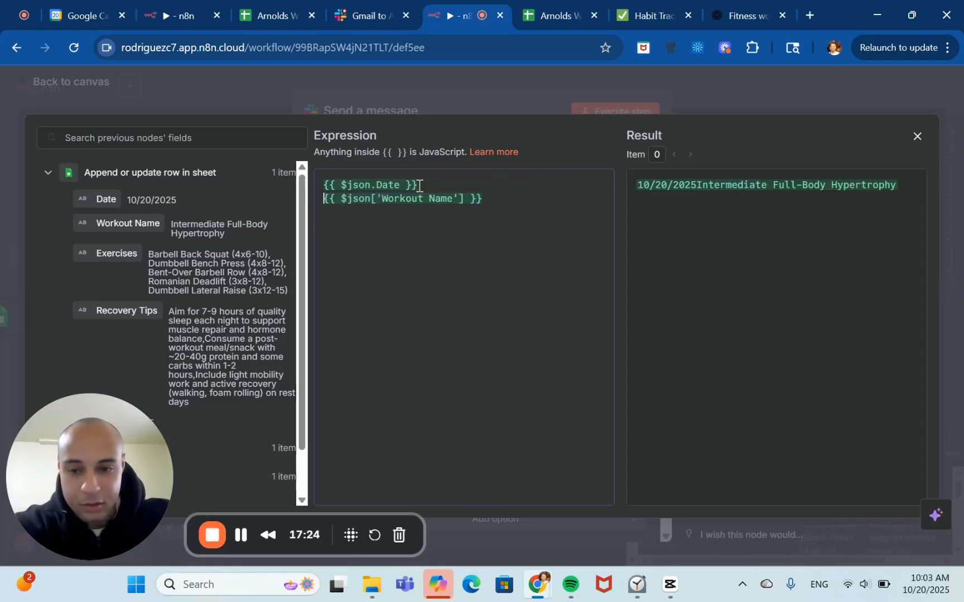
key(Return)
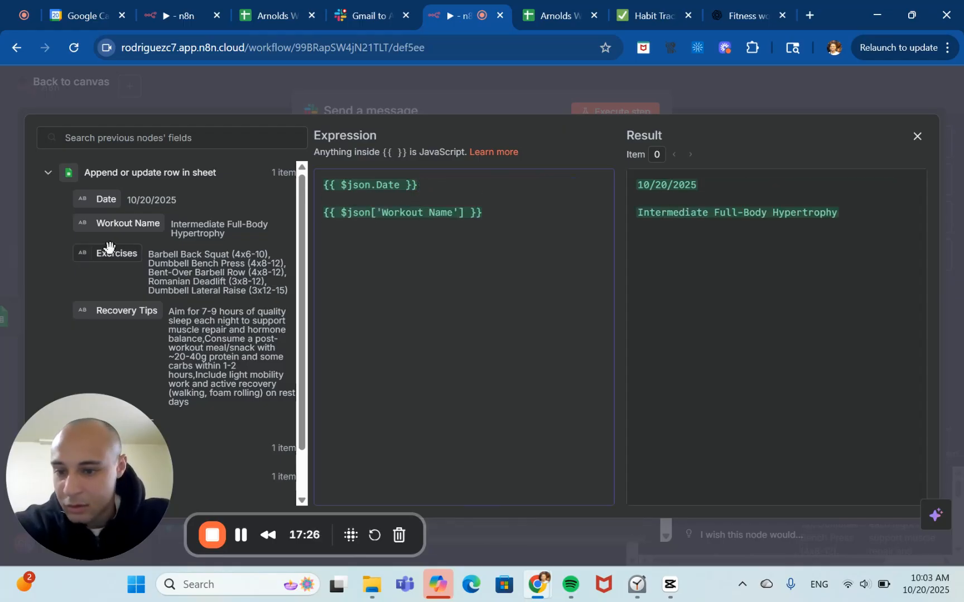
Add the Exercises field below the workout name, separated by a blank line.
drag(106, 253, 447, 275)
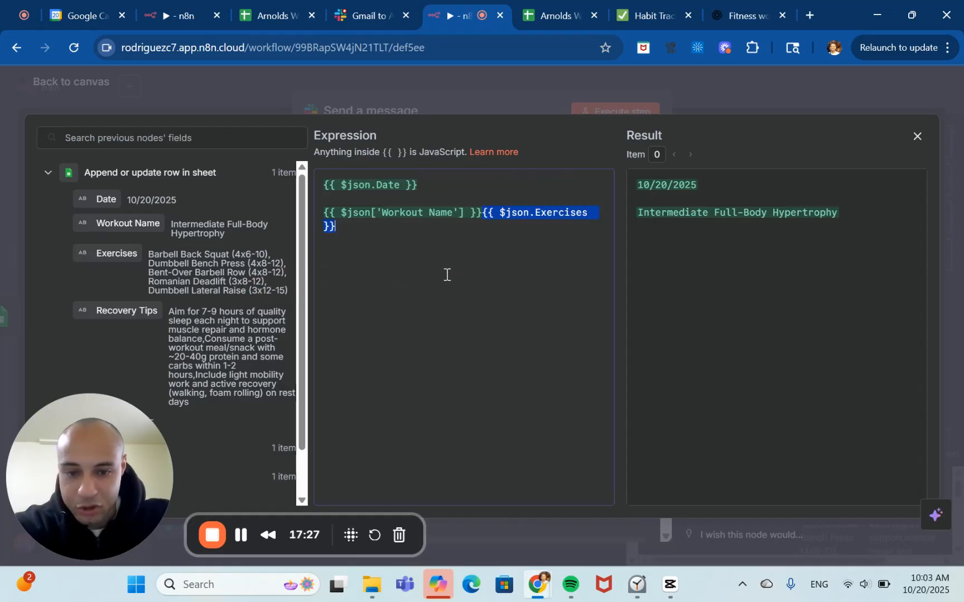
click(481, 215)
key(Return)
key(Return)
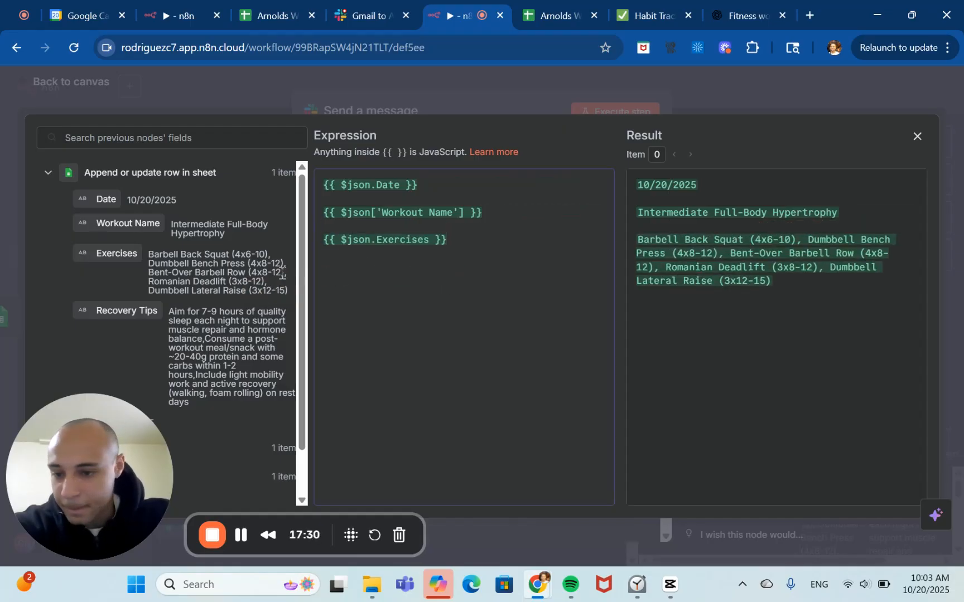
Add the Recovery Tips field at the end of the message, separated by a blank line.
drag(144, 311, 462, 258)
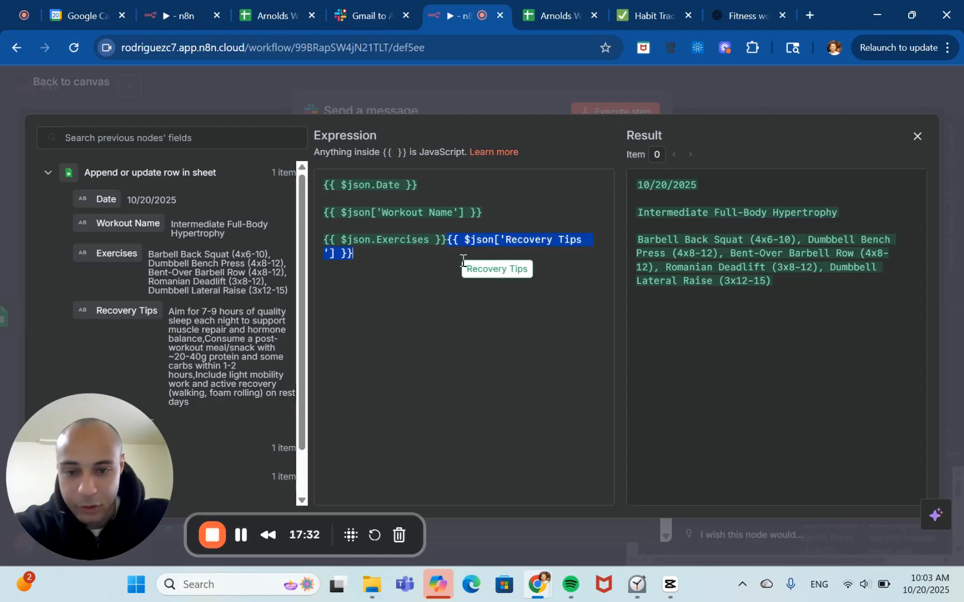
click(447, 240)
key(Return)
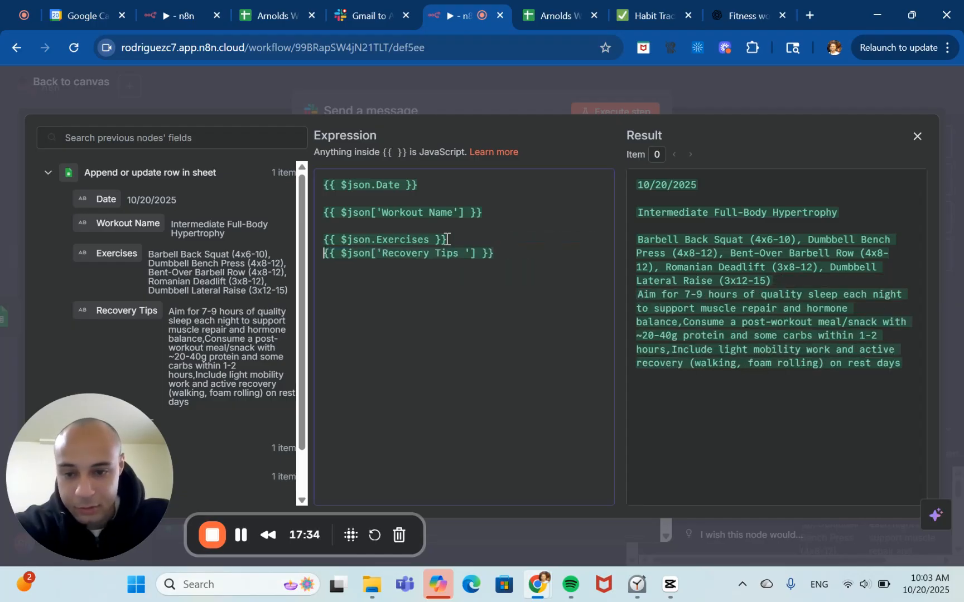
key(Return)
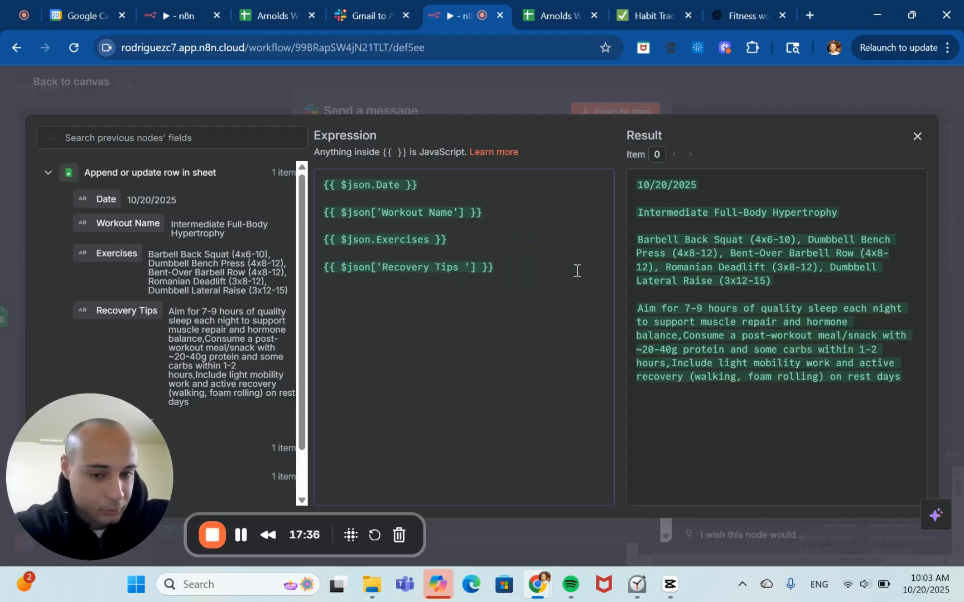
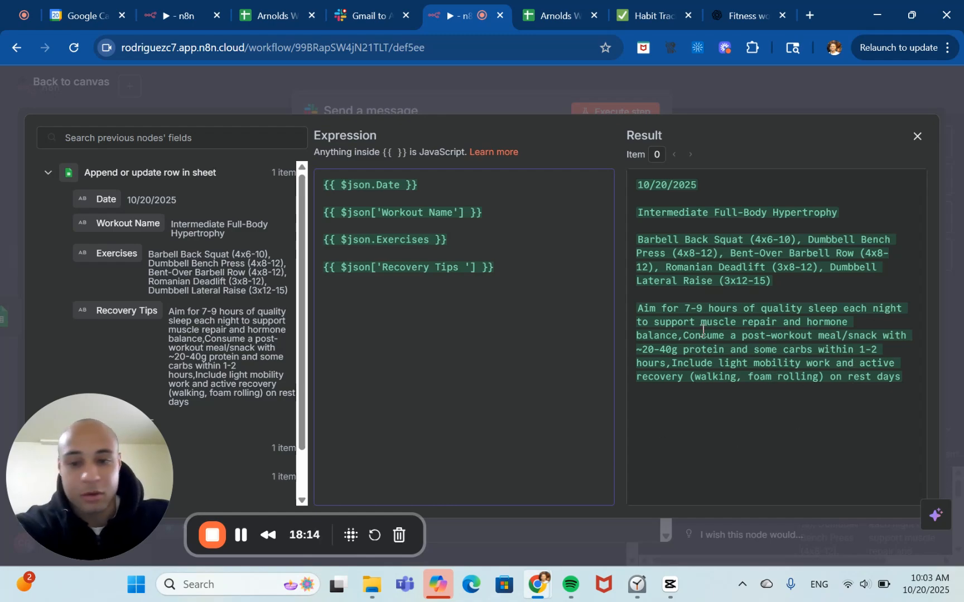
Close the expression editor and run the Send a message step to test the Slack message.
click(914, 137)
scroll(568, 365, down, 3)
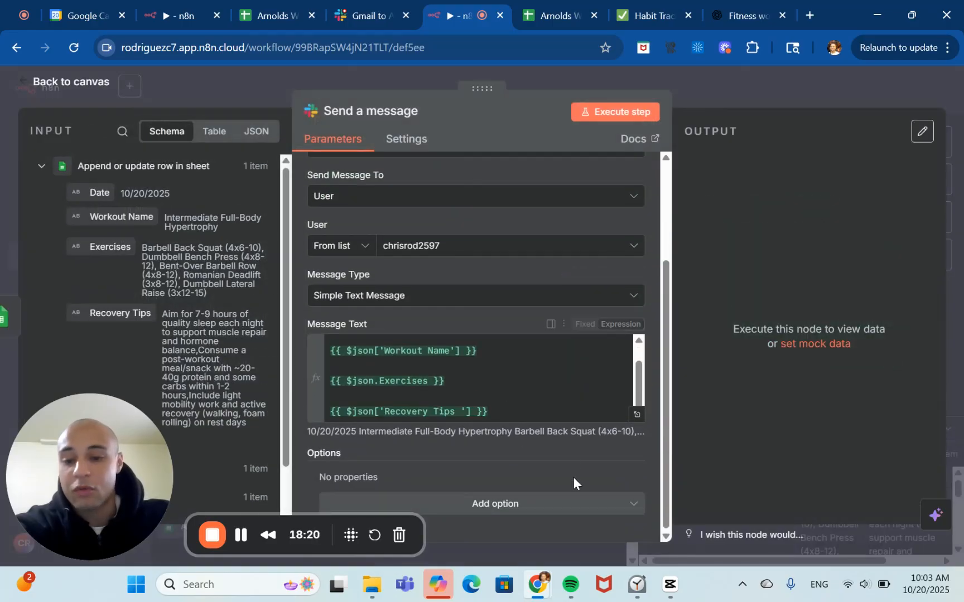
scroll(565, 397, up, 1)
scroll(542, 415, down, 1)
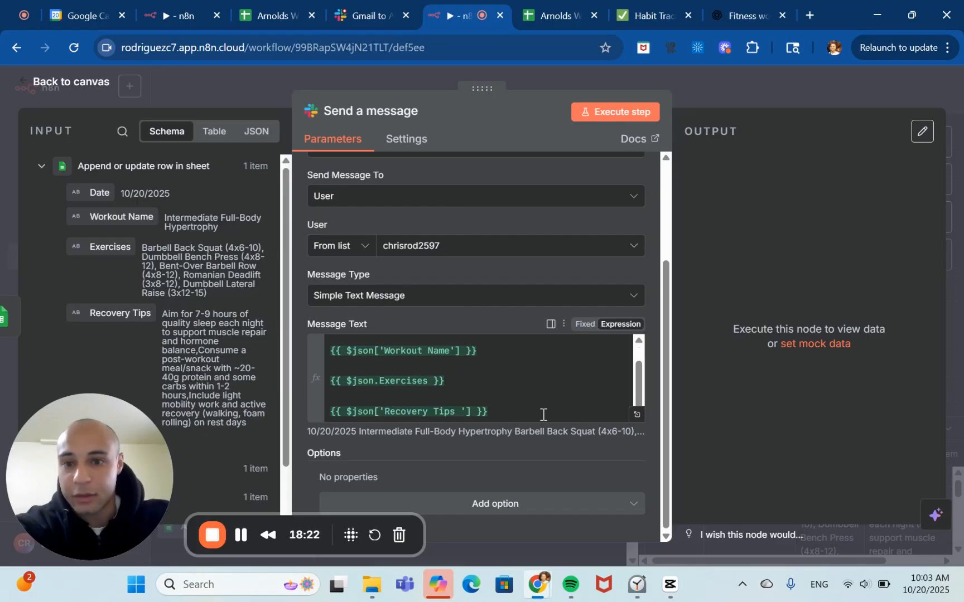
click(614, 111)
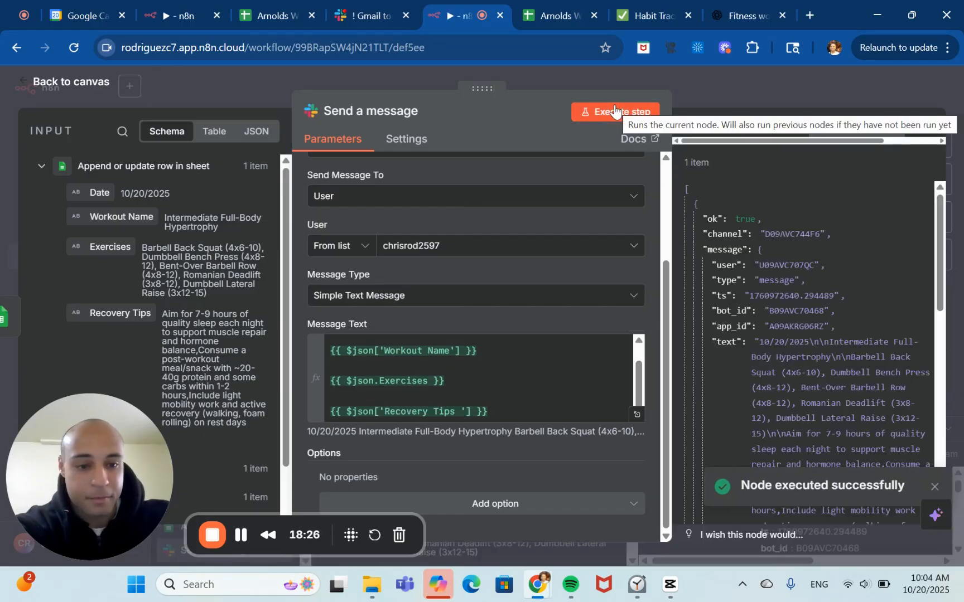
Inspect the Slack node's output JSON and the posted workout message in Slack.
scroll(746, 296, down, 10)
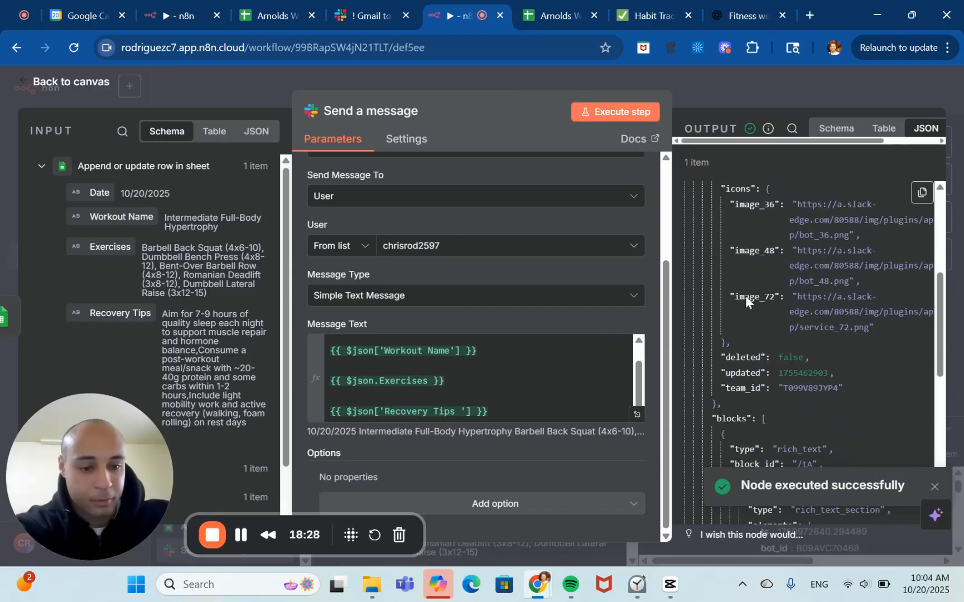
scroll(745, 296, down, 8)
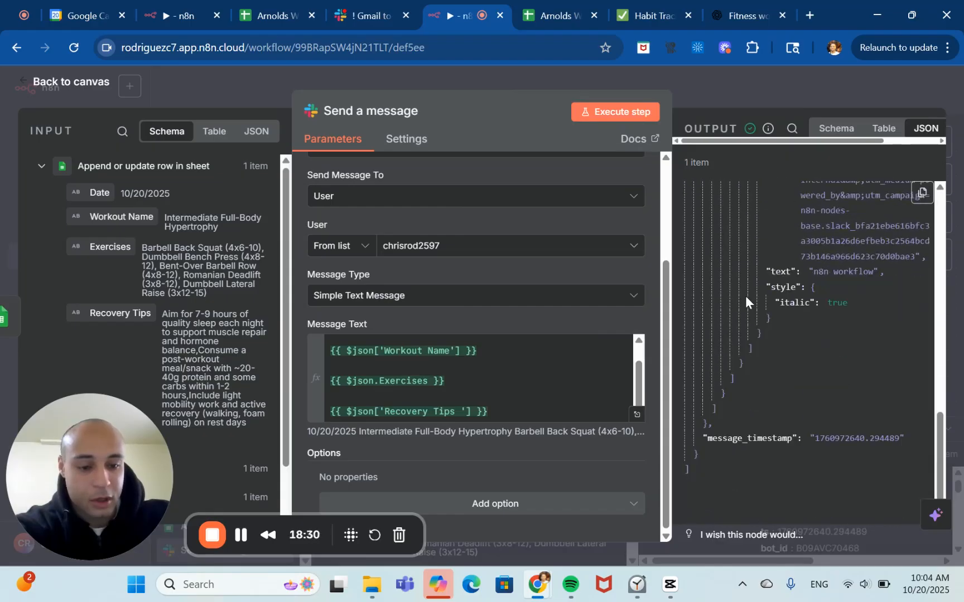
scroll(745, 296, up, 20)
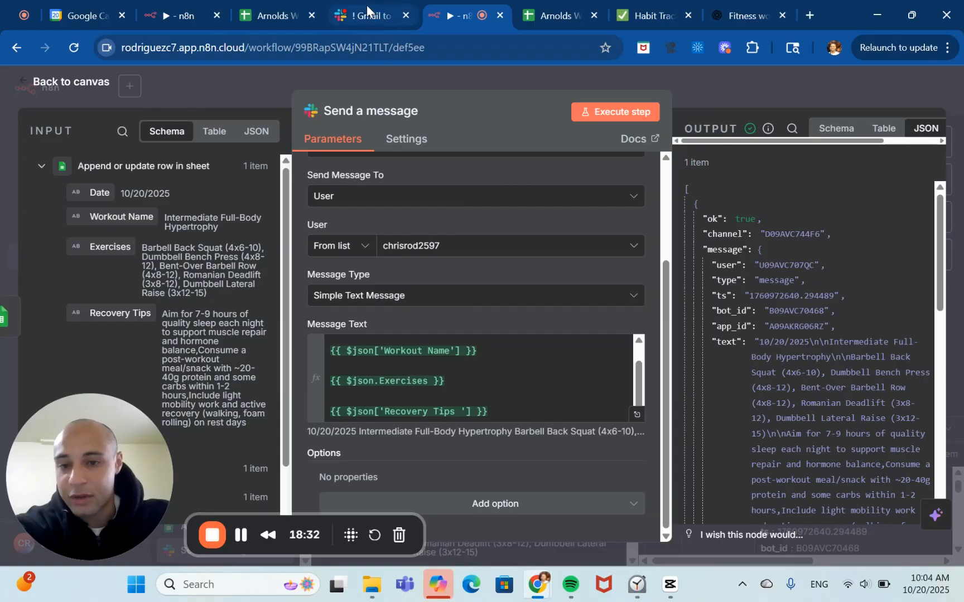
click(368, 12)
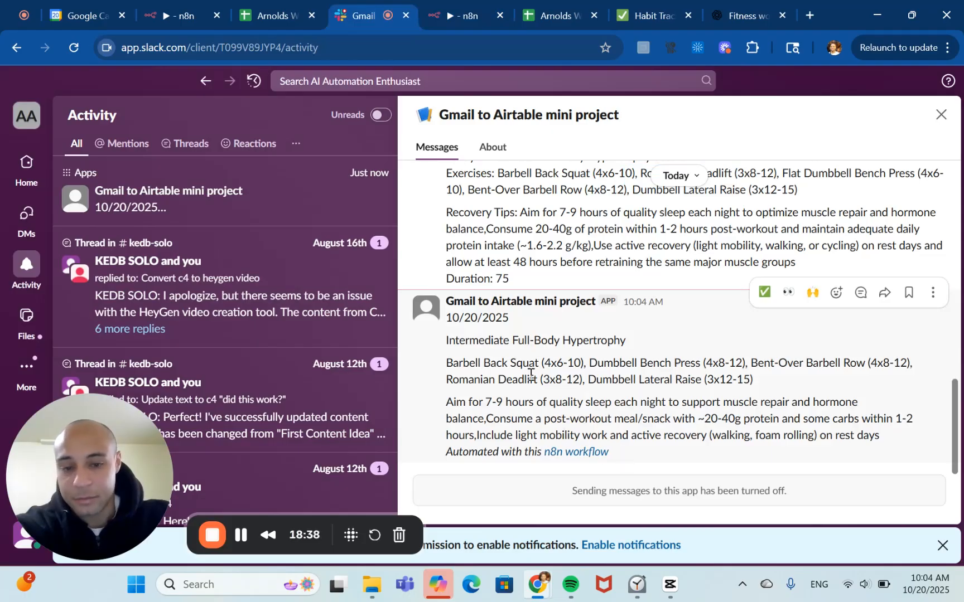
click(453, 303)
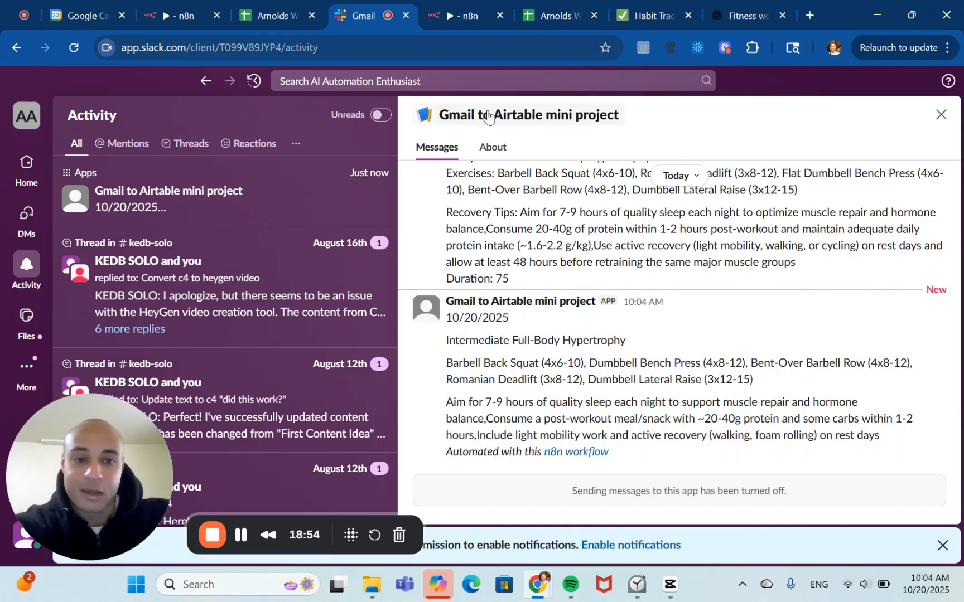
Add the Include Link to Workflow option switched off, then re-run the Send a message step.
click(461, 17)
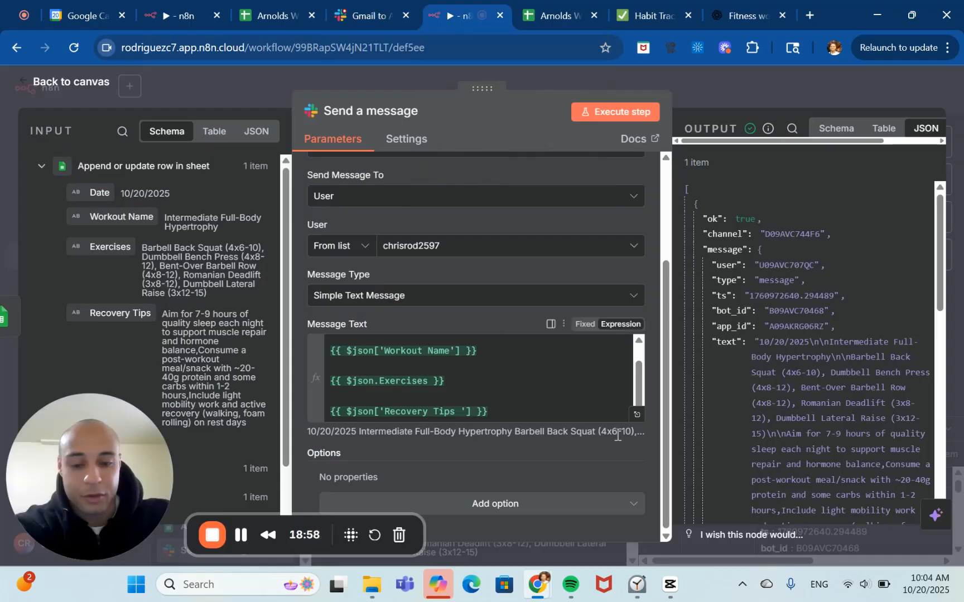
click(627, 506)
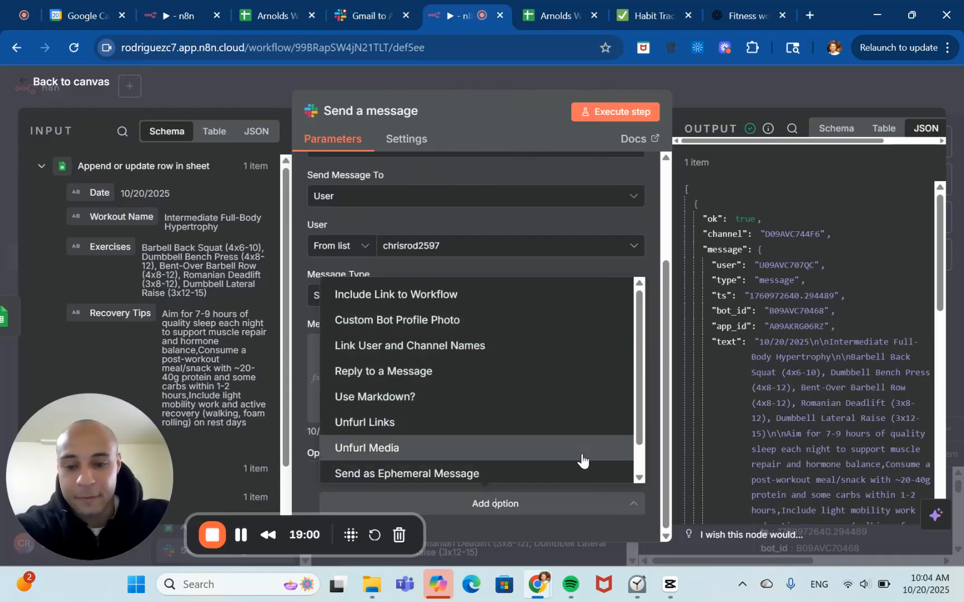
click(480, 294)
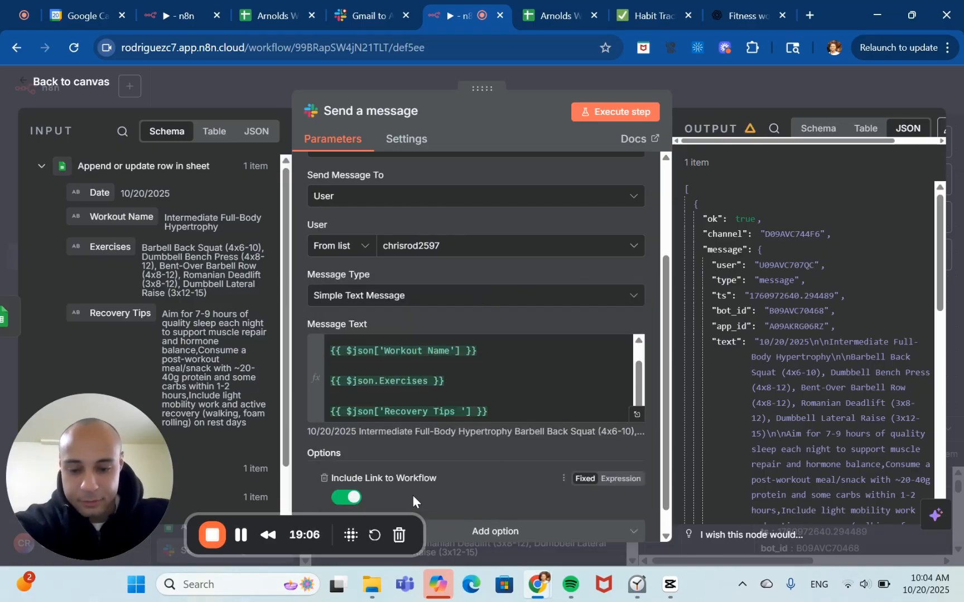
scroll(400, 483, down, 1)
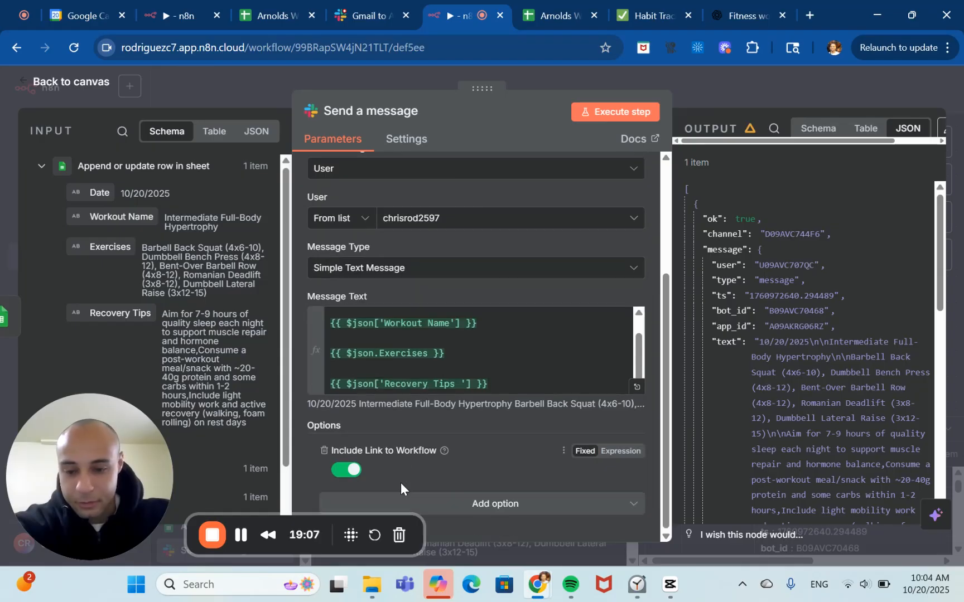
click(352, 471)
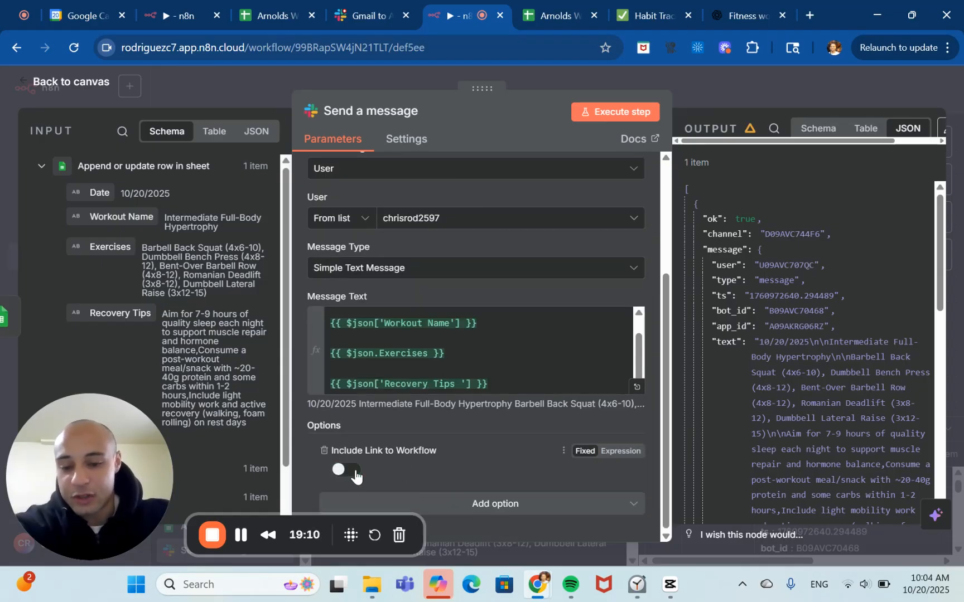
click(620, 112)
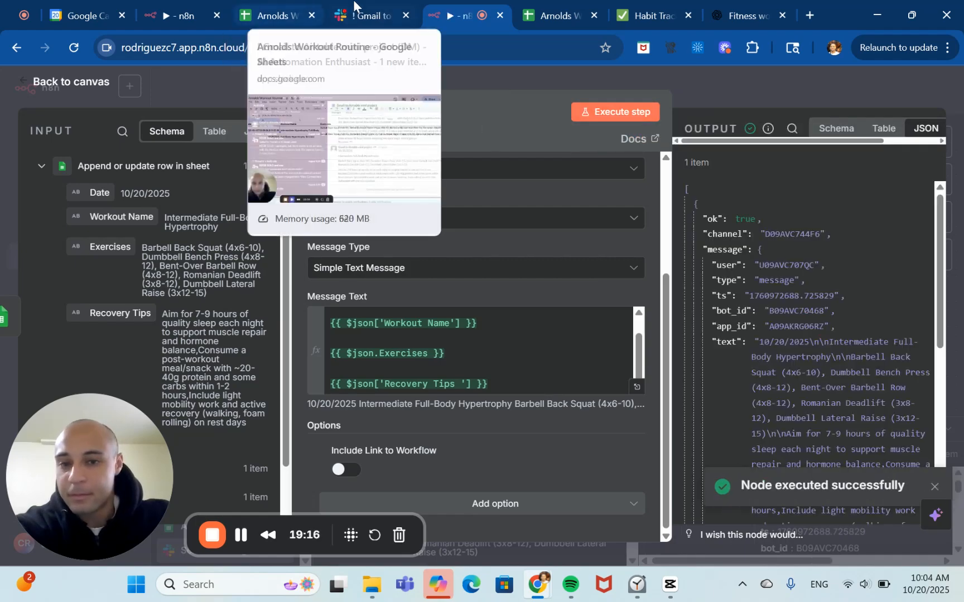
Review the new Slack message and the reference workflow's canvas.
click(366, 15)
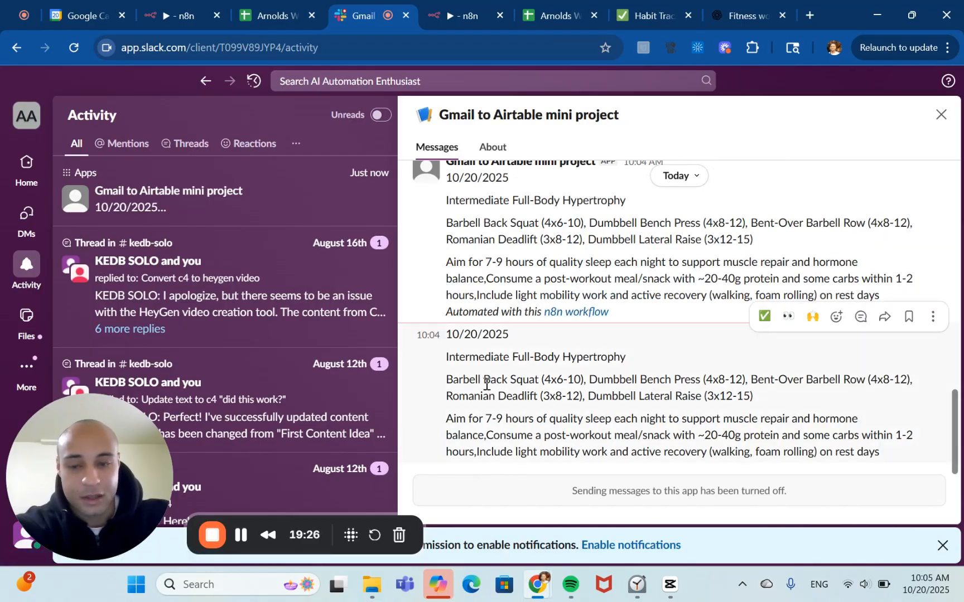
click(180, 15)
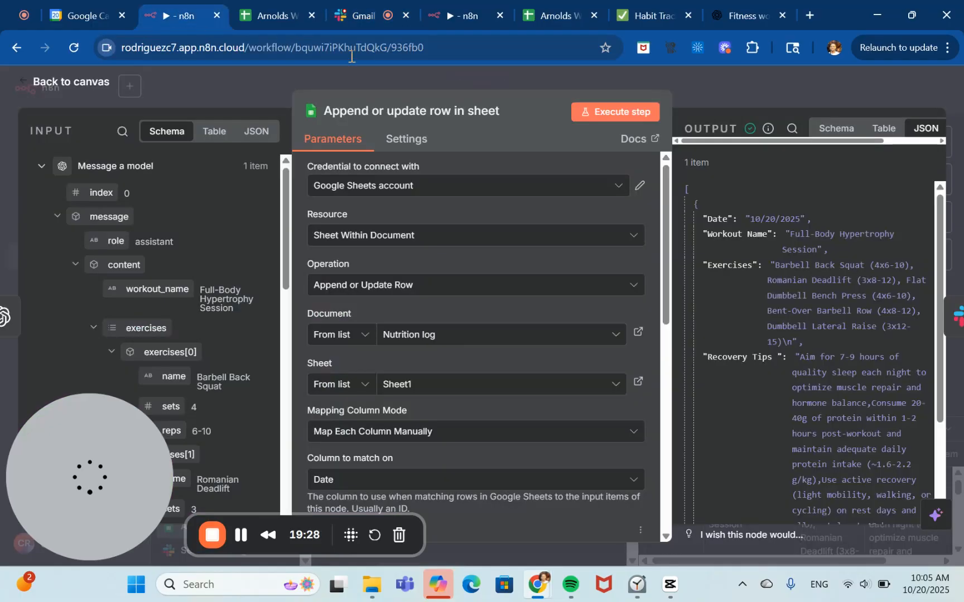
click(774, 84)
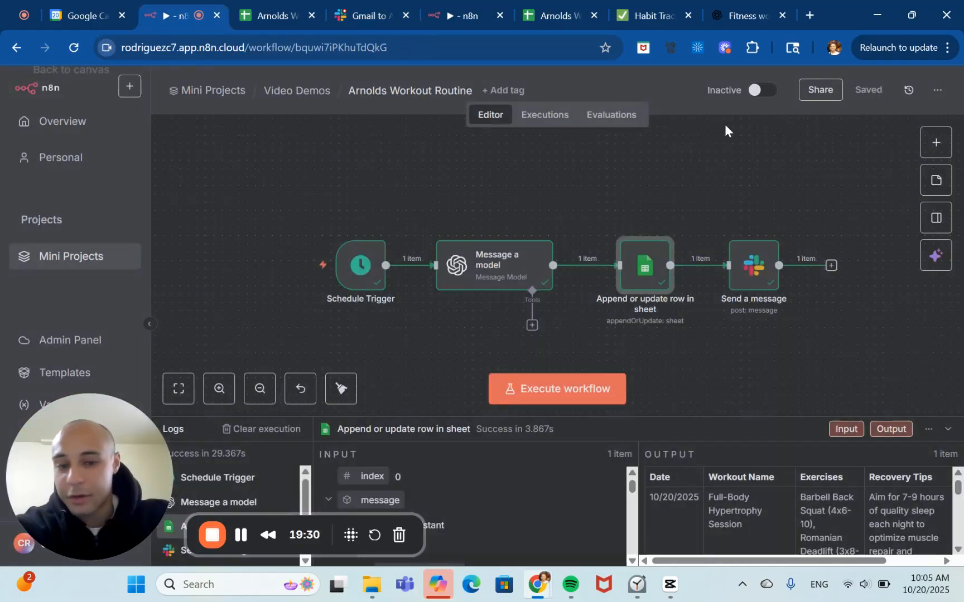
click(259, 389)
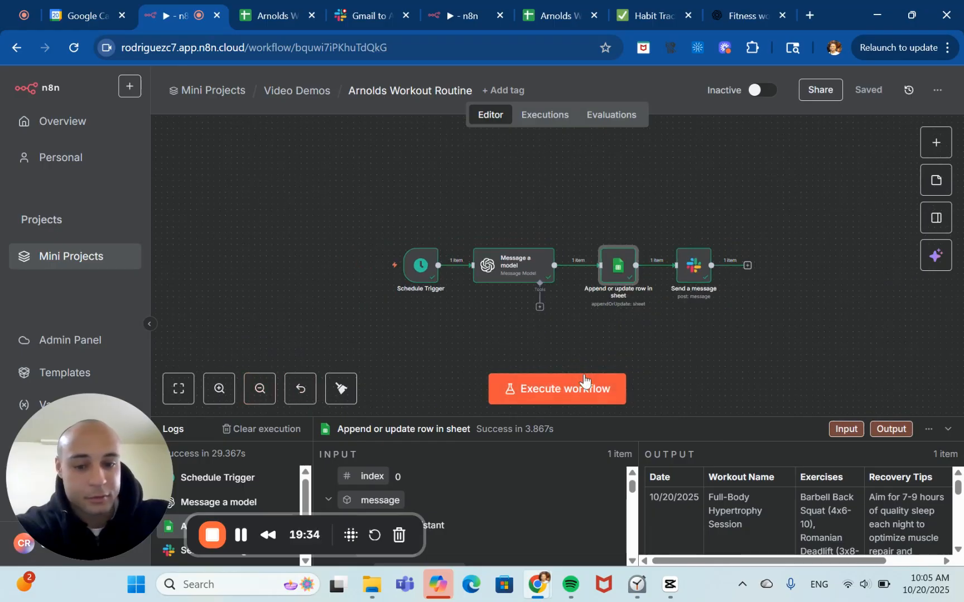
Return to the workflow canvas, execute the whole workflow, and save it.
click(454, 8)
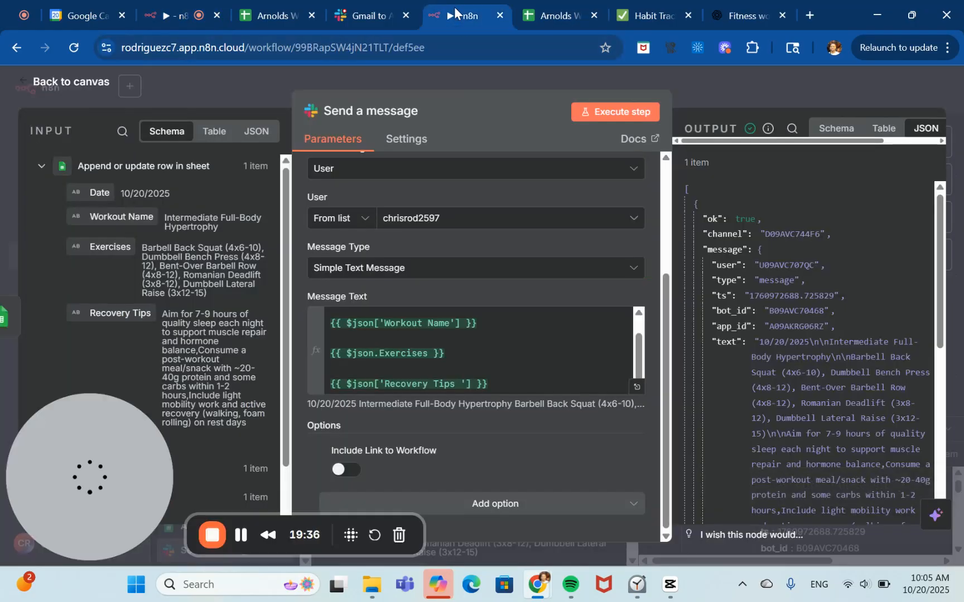
click(758, 86)
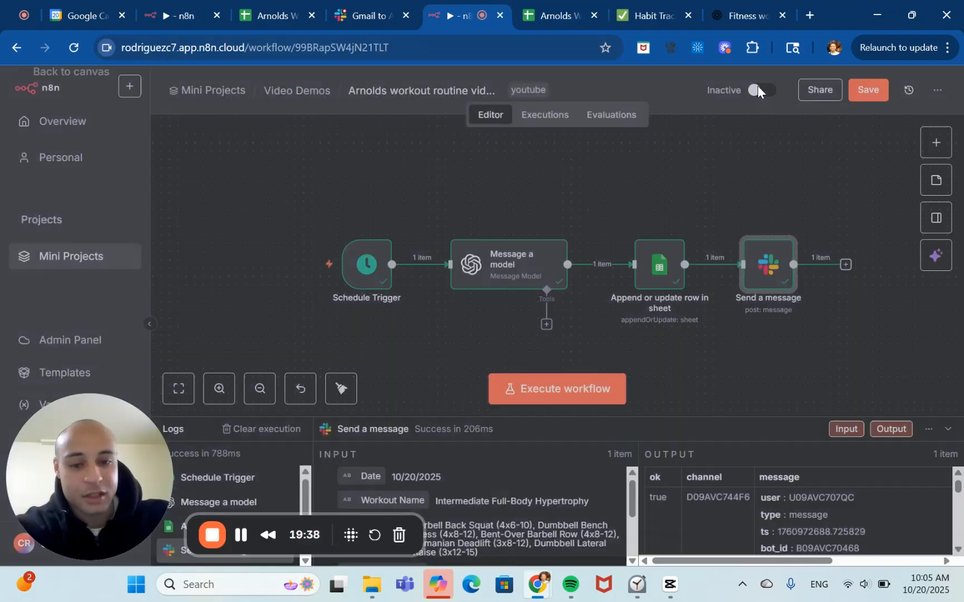
click(260, 389)
click(259, 389)
scroll(443, 305, right, 1)
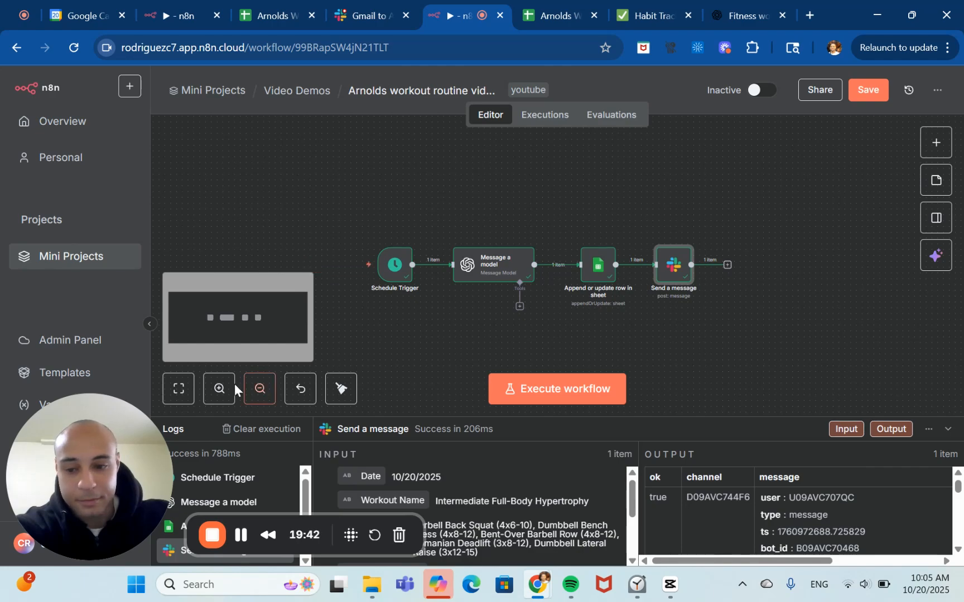
click(219, 389)
click(219, 388)
click(565, 384)
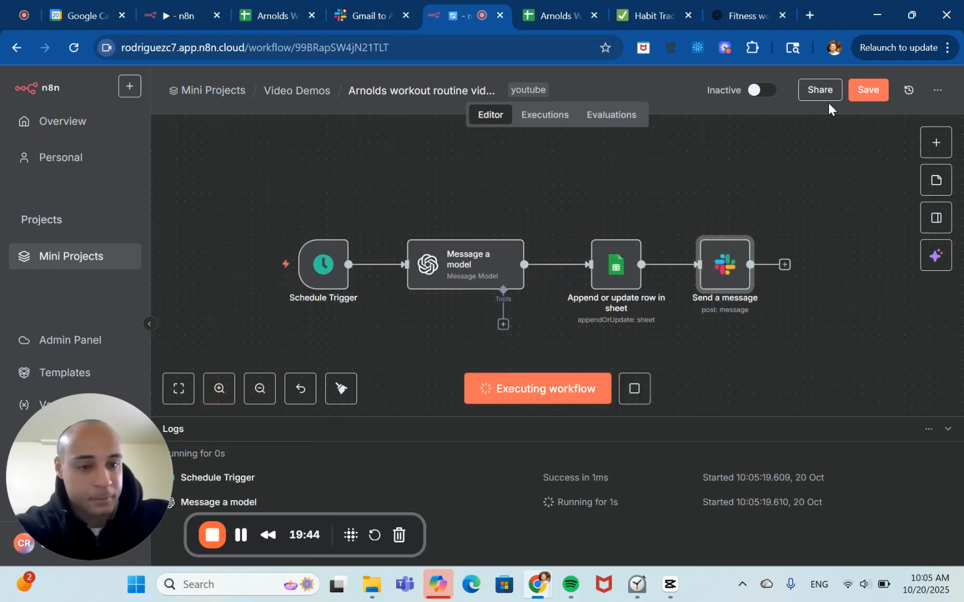
click(865, 88)
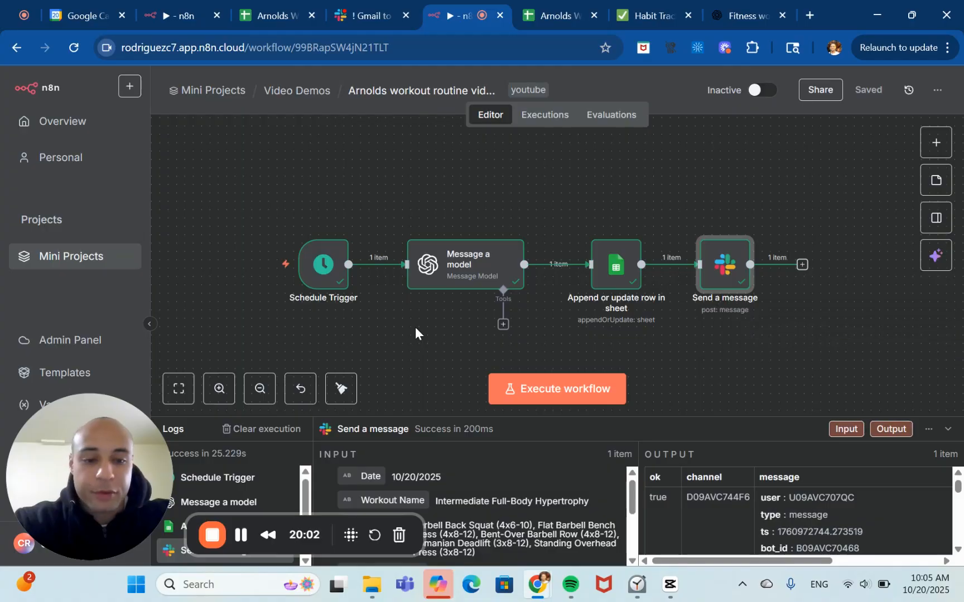
Inspect the logged workout row across all columns of the Arnolds Workout Video Demo sheet.
click(571, 6)
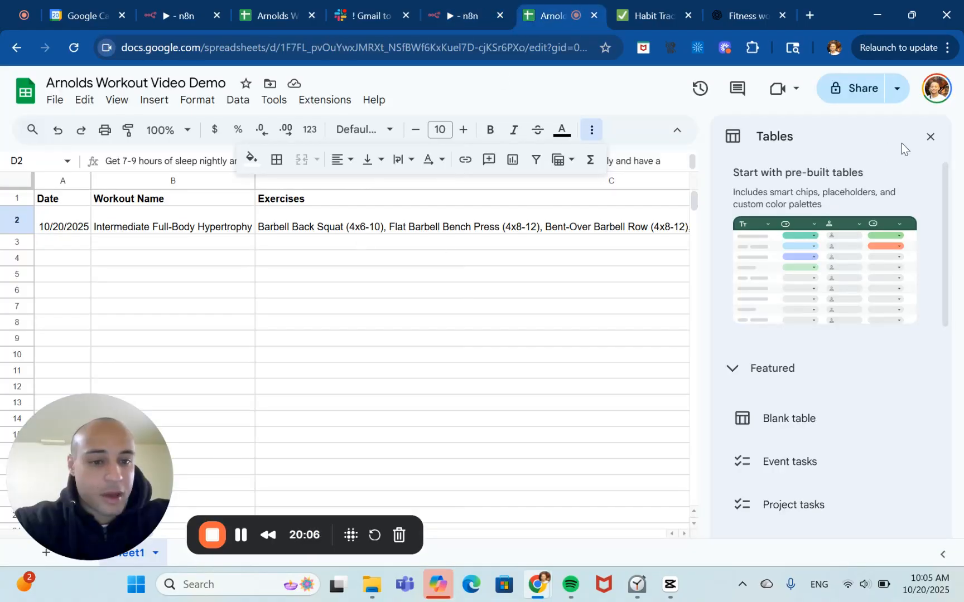
click(930, 137)
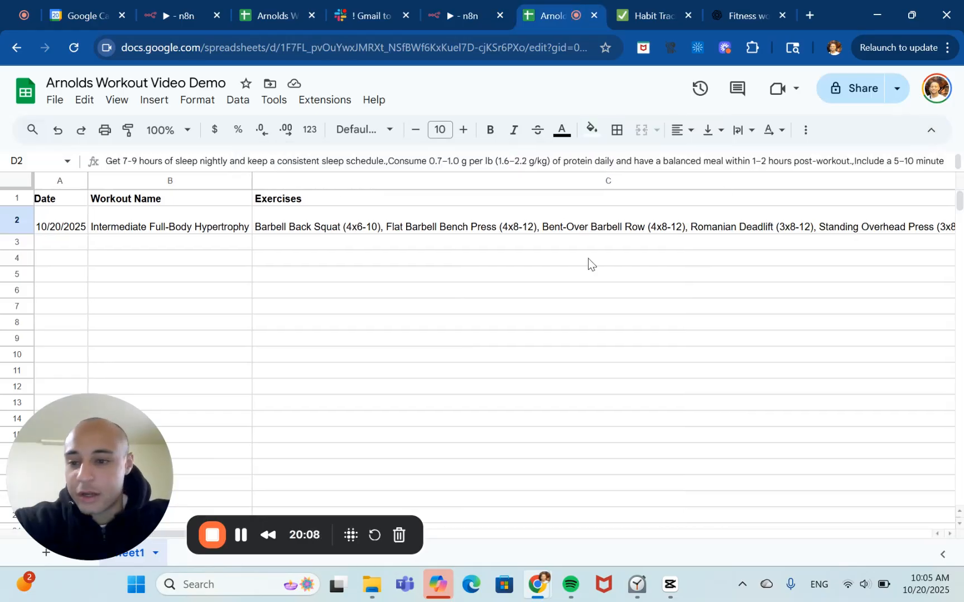
scroll(588, 258, right, 5)
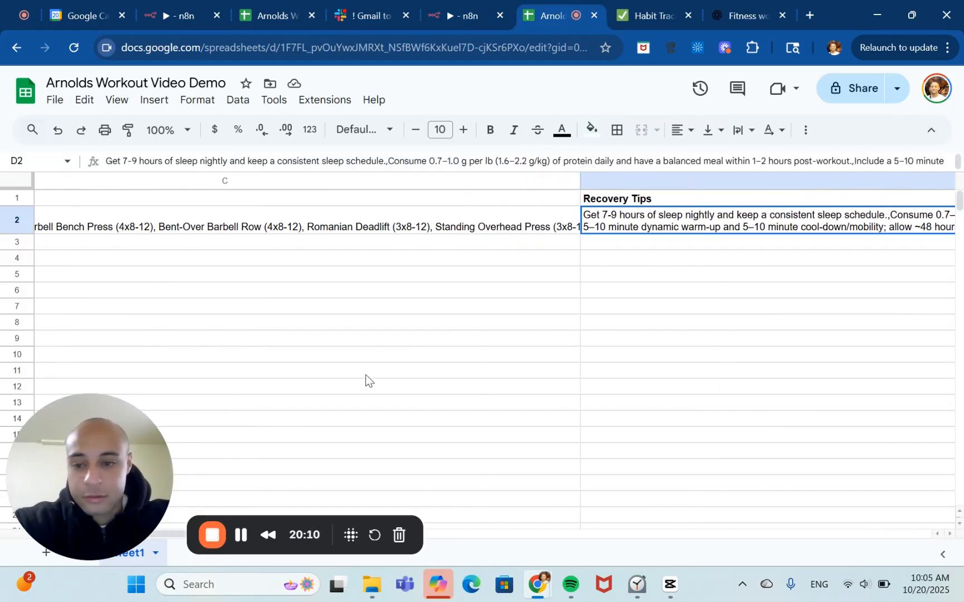
key(ctrl+a)
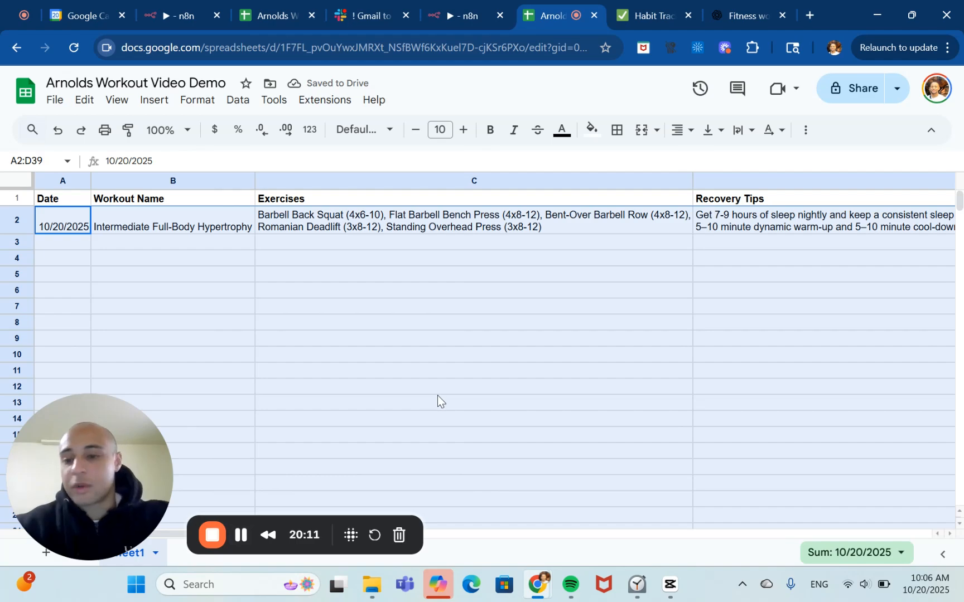
click(437, 394)
key(Left)
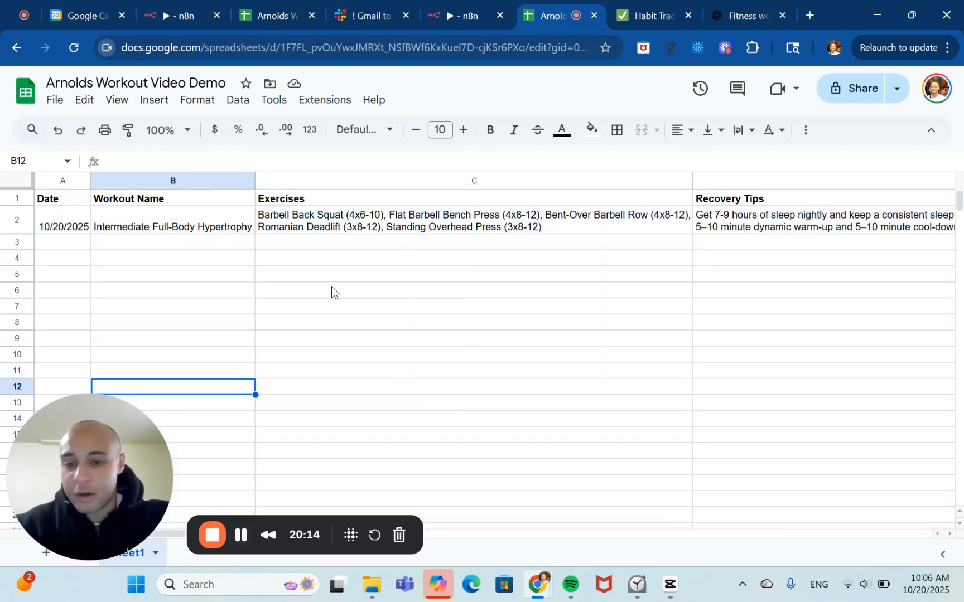
key(Up)
key(Up)
key(Up)
key(Up)
key(Up)
key(Up)
key(Up)
key(Up)
key(Right)
key(Right)
key(Right)
key(Right)
key(Right)
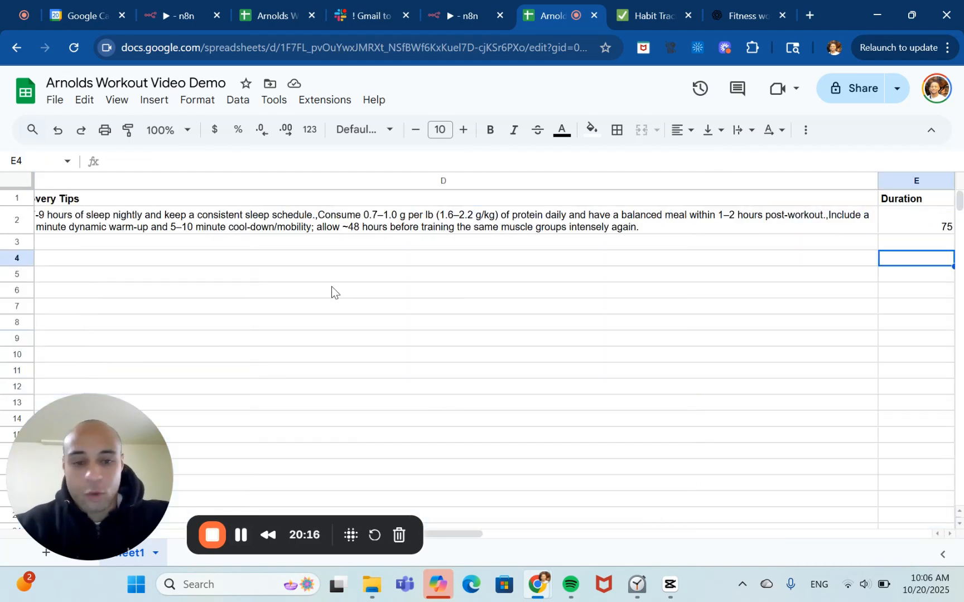
key(Left)
key(Left)
key(Left)
key(Left)
key(Left)
key(Left)
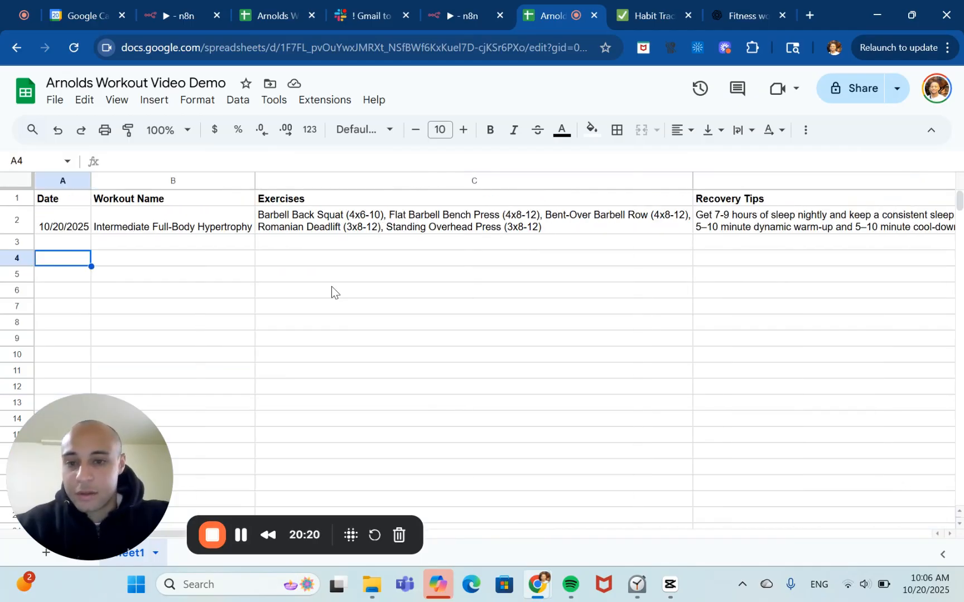
Check the latest workout message in Slack and return to the workflow.
key(ctrl+shift+Tab)
key(ctrl+shift+Tab)
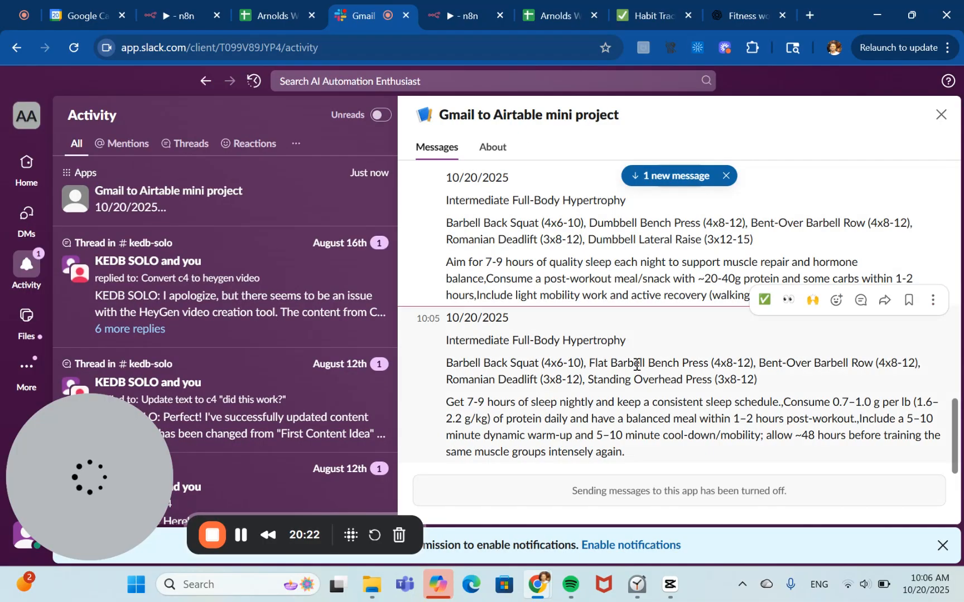
key(ctrl+Tab)
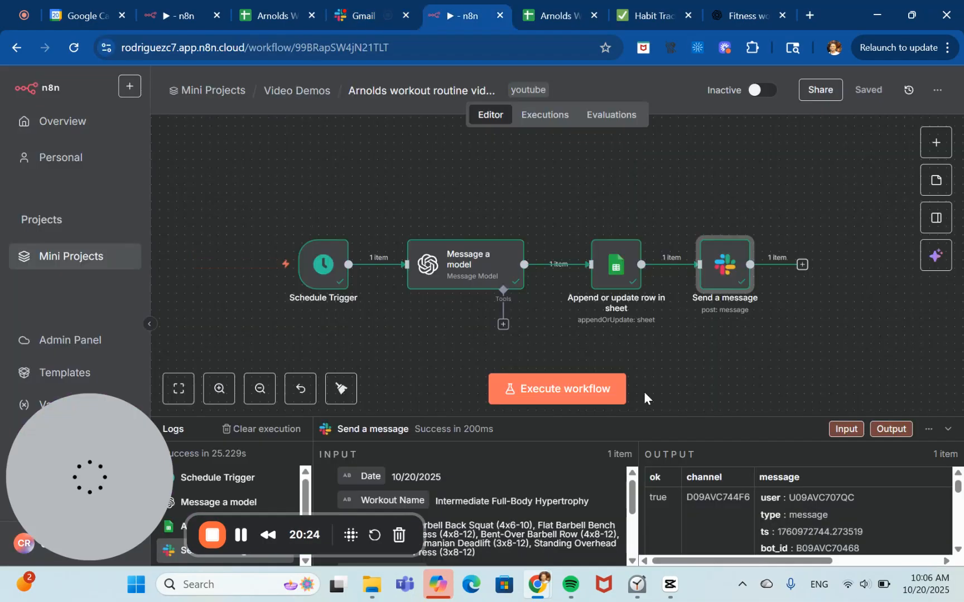